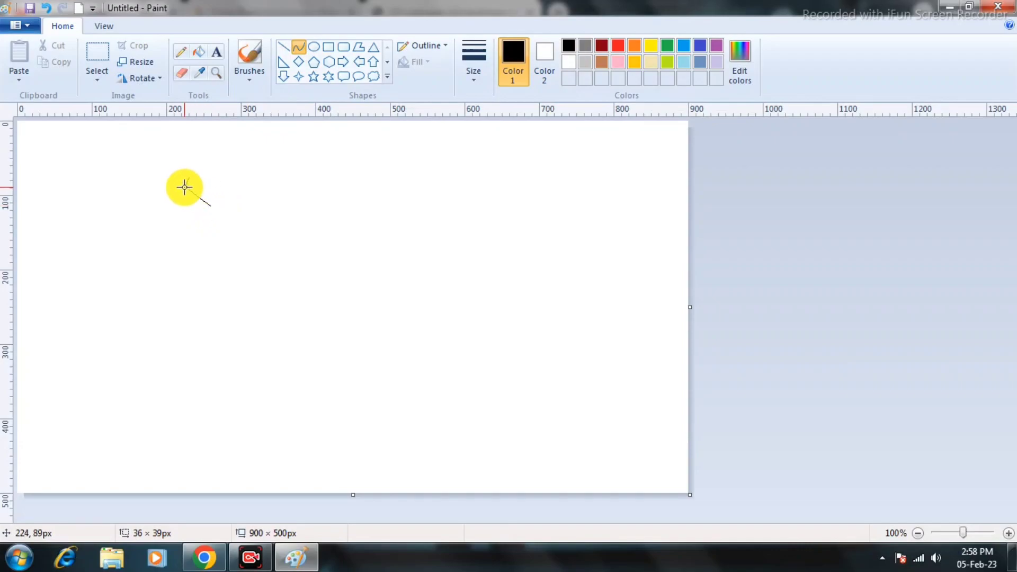
# - Draw the outer hair outline with the Curve tool, from the front tip over the crown and down the back of the head
pyautogui.click(184, 187)
pyautogui.click(246, 181)
pyautogui.moveTo(188, 180)
pyautogui.mouseDown()
pyautogui.moveTo(291, 157)
pyautogui.moveTo(282, 157)
pyautogui.mouseUp()
pyautogui.moveTo(238, 158)
pyautogui.mouseDown()
pyautogui.moveTo(197, 171)
pyautogui.moveTo(227, 159)
pyautogui.mouseUp()
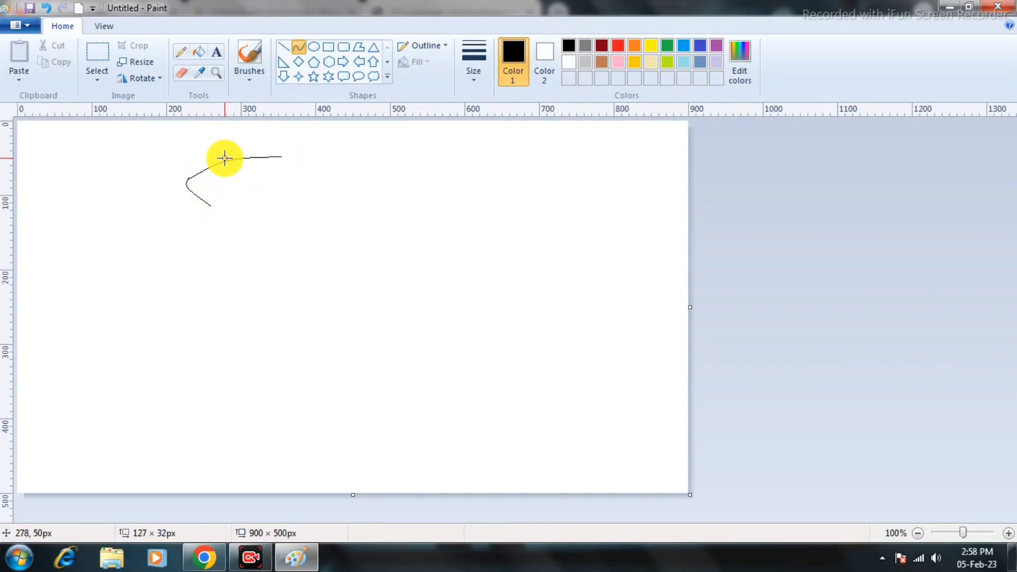
pyautogui.click(226, 162)
pyautogui.click(274, 226)
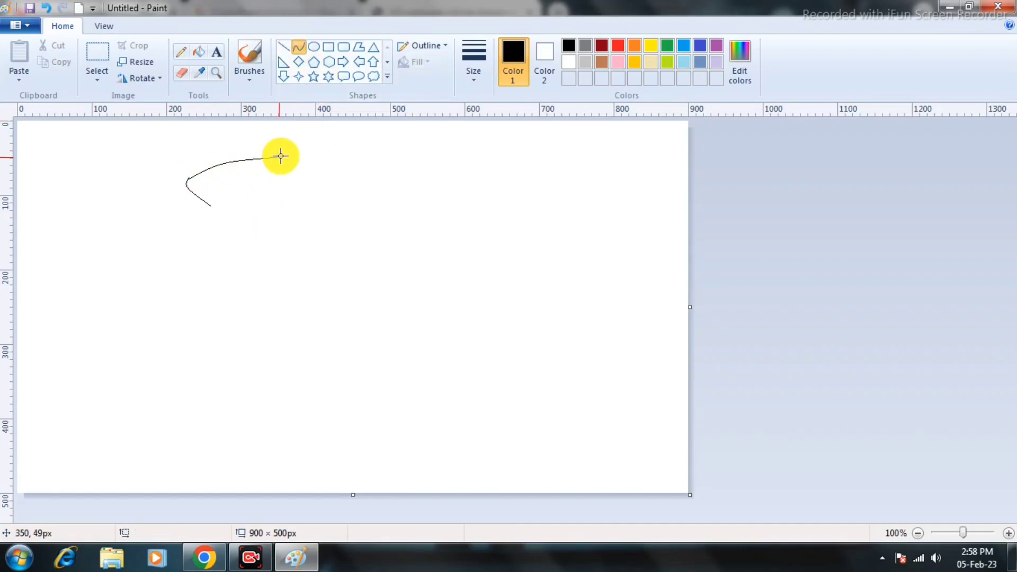
pyautogui.moveTo(282, 157); pyautogui.dragTo(389, 226)
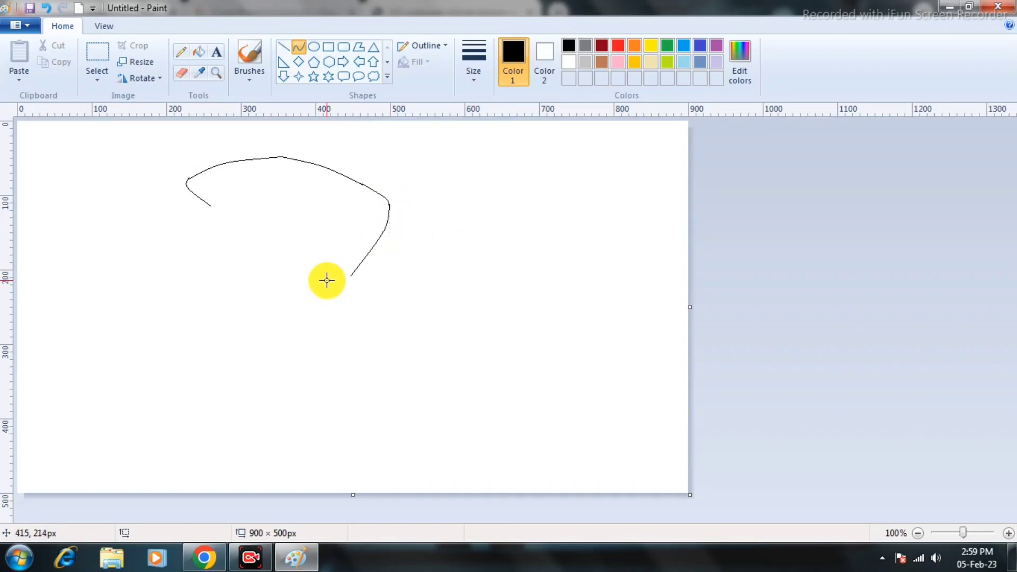
# - Draw the curved forehead line from the front of the hair down to the brow, undoing the misplaced first stroke
pyautogui.moveTo(224, 192)
pyautogui.mouseDown()
pyautogui.moveTo(196, 251)
pyautogui.moveTo(206, 214)
pyautogui.moveTo(193, 248)
pyautogui.moveTo(195, 212)
pyautogui.moveTo(195, 246)
pyautogui.moveTo(170, 270)
pyautogui.moveTo(177, 261)
pyautogui.moveTo(178, 278)
pyautogui.mouseUp()
pyautogui.hotkey('ctrl', 'z')
pyautogui.click(196, 225)
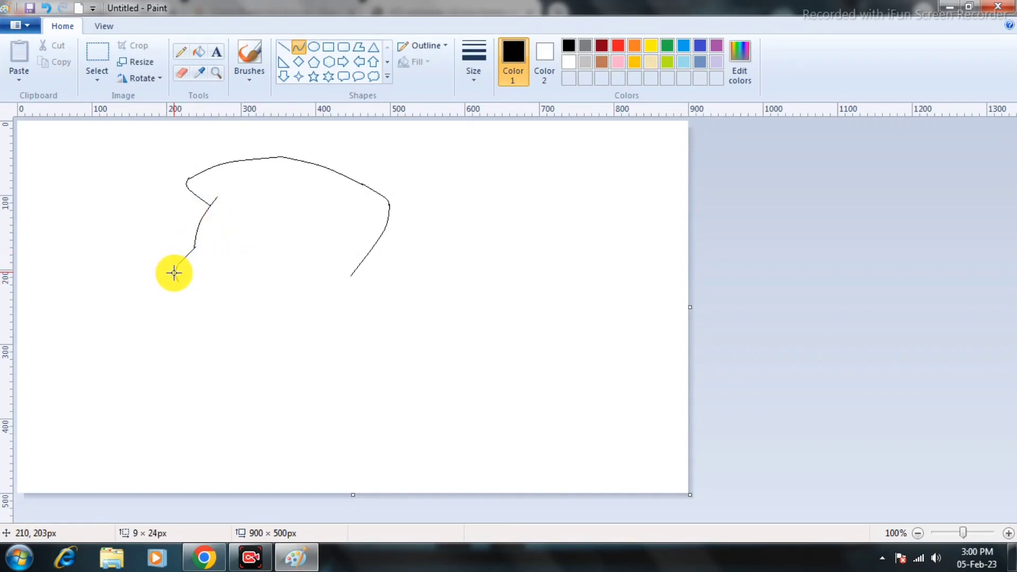
# - Draw the cheek and rounded chin as connected curves running from the brow to the back of the jaw
pyautogui.hotkey('ctrl', 'z')
pyautogui.moveTo(179, 265); pyautogui.dragTo(179, 306)
pyautogui.moveTo(168, 285)
pyautogui.mouseDown()
pyautogui.moveTo(178, 302)
pyautogui.moveTo(320, 322)
pyautogui.moveTo(204, 343)
pyautogui.moveTo(258, 348)
pyautogui.mouseUp()
pyautogui.click(169, 283)
pyautogui.click(332, 327)
pyautogui.moveTo(321, 321)
pyautogui.mouseDown()
pyautogui.moveTo(336, 307)
pyautogui.moveTo(329, 315)
pyautogui.mouseUp()
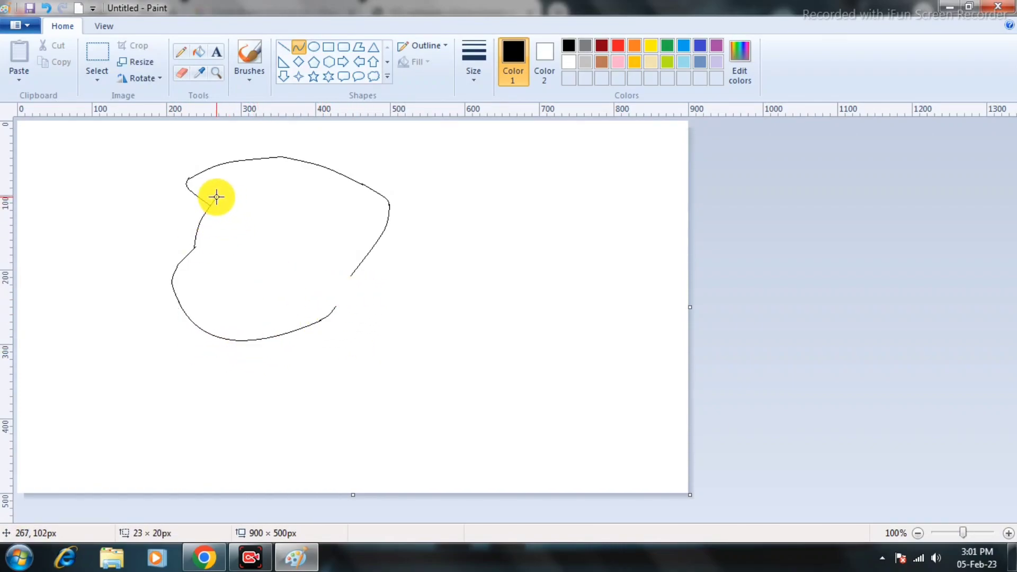
# - Redraw the short curve at the back end of the jaw
pyautogui.click(238, 210)
pyautogui.hotkey('ctrl', 'z')
pyautogui.moveTo(320, 321); pyautogui.dragTo(333, 306)
pyautogui.click(325, 320)
pyautogui.click(343, 319)
# - Draw the fringe's lower edge as a curve dipping back from the top of the forehead
pyautogui.moveTo(217, 197); pyautogui.dragTo(301, 208)
pyautogui.moveTo(286, 212)
pyautogui.mouseDown()
pyautogui.moveTo(252, 216)
pyautogui.moveTo(283, 209)
pyautogui.mouseUp()
pyautogui.click(311, 217)
pyautogui.hotkey('ctrl', 'z')
pyautogui.moveTo(257, 210)
pyautogui.mouseDown()
pyautogui.moveTo(268, 193)
pyautogui.moveTo(332, 199)
pyautogui.moveTo(266, 182)
pyautogui.moveTo(323, 195)
pyautogui.moveTo(339, 239)
pyautogui.mouseUp()
pyautogui.click(248, 214)
# - Draw the small hooked curl at the end of the fringe and clean up its stray line ends
pyautogui.doubleClick(267, 206)
pyautogui.hotkey('ctrl', 'z')
pyautogui.doubleClick(268, 205)
pyautogui.click(306, 200)
pyautogui.click(181, 73)
pyautogui.click(298, 47)
# - Continue the inner hairline behind the curl, curving it down the side of the face to the ear position
pyautogui.moveTo(312, 215)
pyautogui.mouseDown()
pyautogui.moveTo(321, 199)
pyautogui.moveTo(364, 232)
pyautogui.moveTo(313, 273)
pyautogui.mouseUp()
pyautogui.click(182, 73)
pyautogui.click(299, 47)
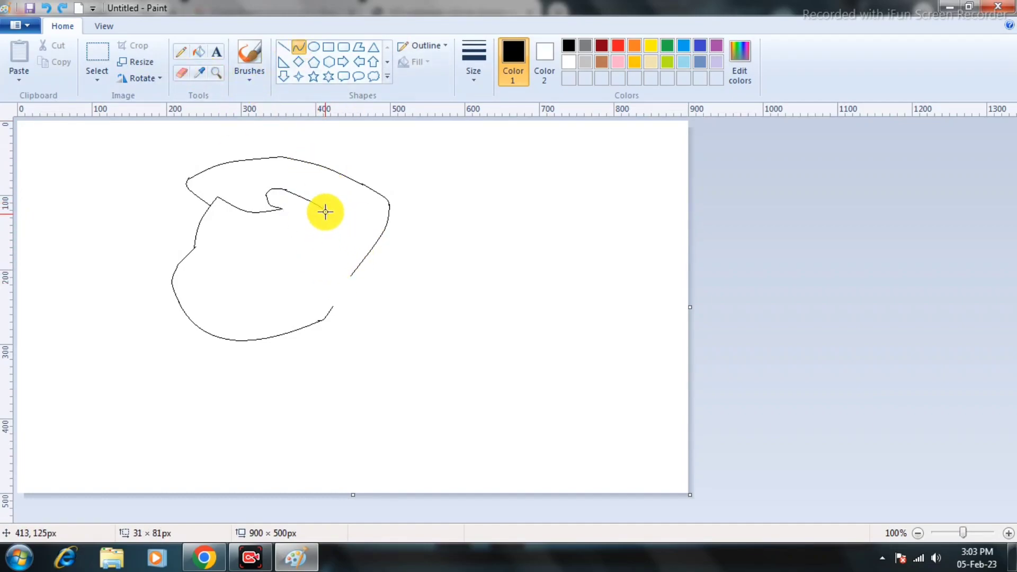
pyautogui.moveTo(325, 211); pyautogui.dragTo(329, 249)
pyautogui.click(298, 308)
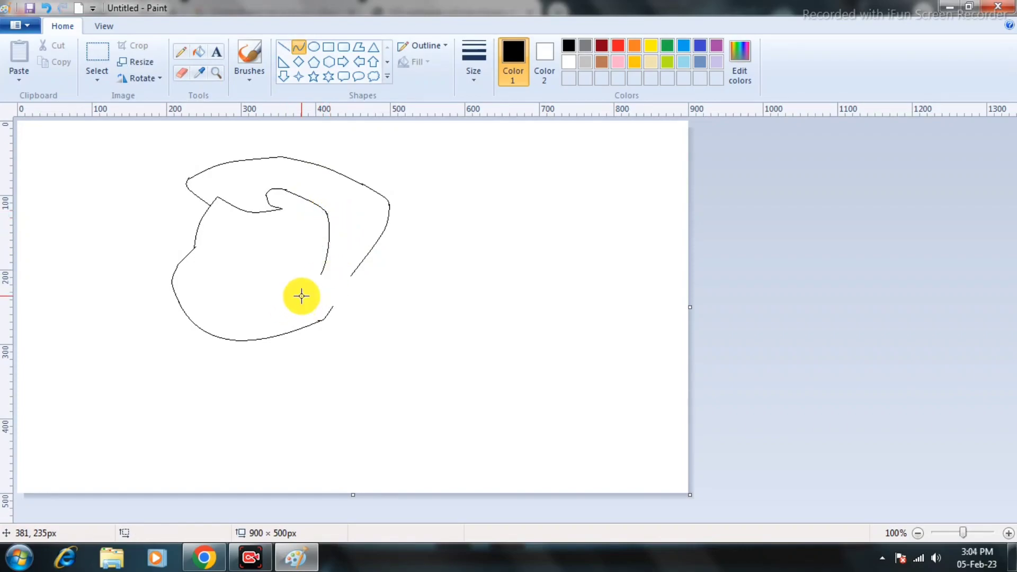
# - Erase the back end of the jaw and redraw it as a smoother upward curve
pyautogui.click(181, 74)
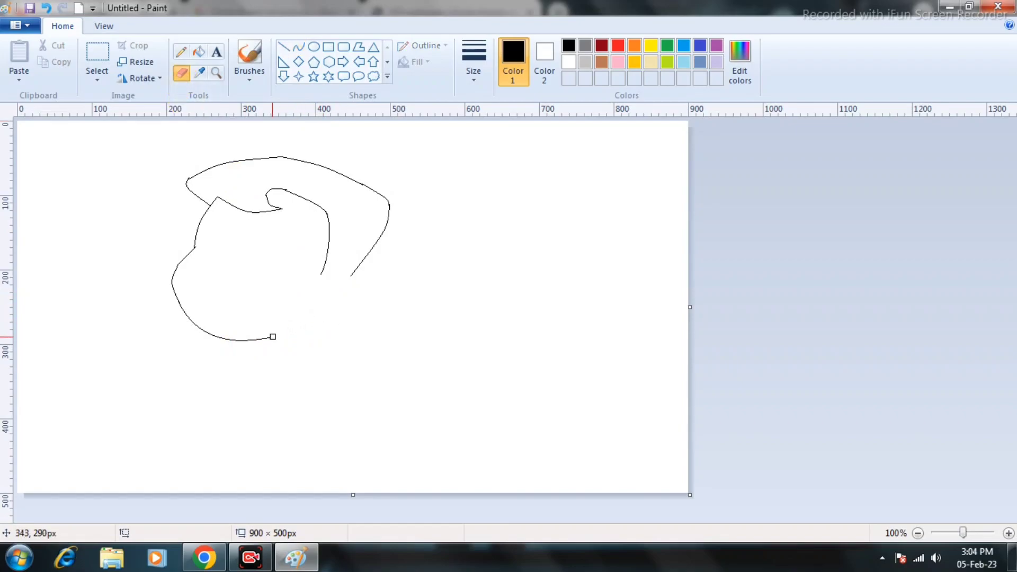
pyautogui.moveTo(273, 336)
pyautogui.mouseDown()
pyautogui.moveTo(260, 337)
pyautogui.moveTo(310, 293)
pyautogui.moveTo(288, 331)
pyautogui.moveTo(318, 332)
pyautogui.moveTo(293, 313)
pyautogui.moveTo(286, 335)
pyautogui.mouseUp()
pyautogui.click(298, 47)
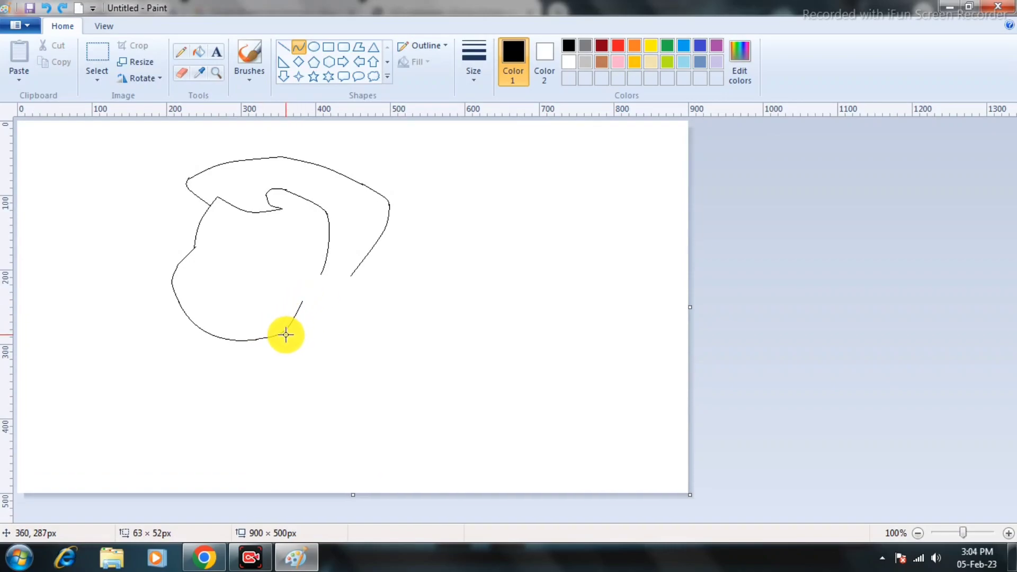
pyautogui.click(286, 329)
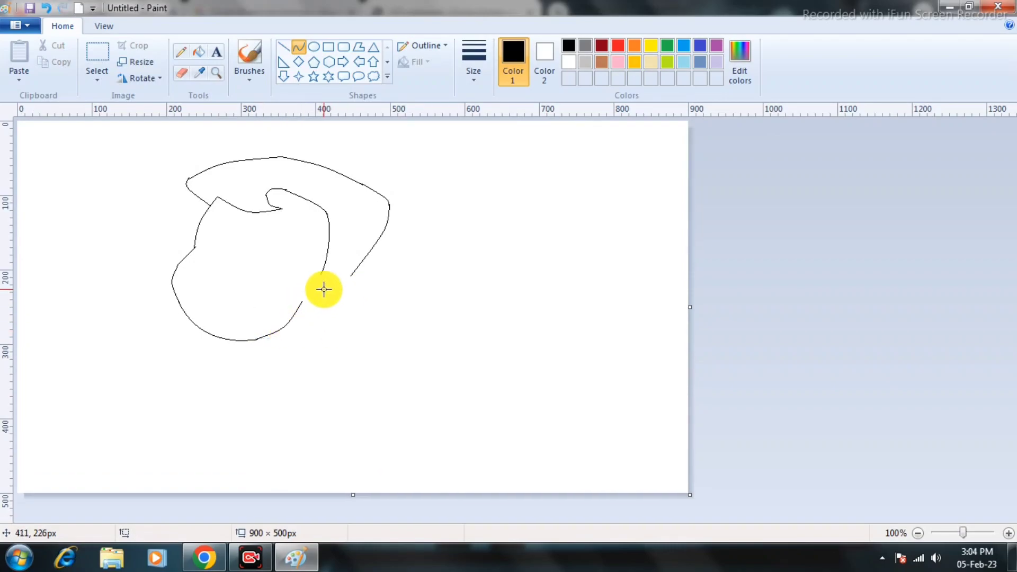
# - Draw the top and back edge of the ear as curves starting at the lower end of the inner hairline
pyautogui.moveTo(319, 276)
pyautogui.mouseDown()
pyautogui.moveTo(347, 267)
pyautogui.moveTo(351, 312)
pyautogui.moveTo(305, 300)
pyautogui.moveTo(311, 309)
pyautogui.mouseUp()
pyautogui.click(353, 275)
pyautogui.click(365, 271)
pyautogui.click(375, 289)
pyautogui.click(181, 74)
pyautogui.click(299, 46)
pyautogui.click(357, 295)
pyautogui.hotkey('ctrl', 'z')
pyautogui.hotkey('ctrl', 'z')
# - Erase the back end of the jaw and redraw it as a curve about 82 × 50 px reaching up to the ear
pyautogui.click(182, 74)
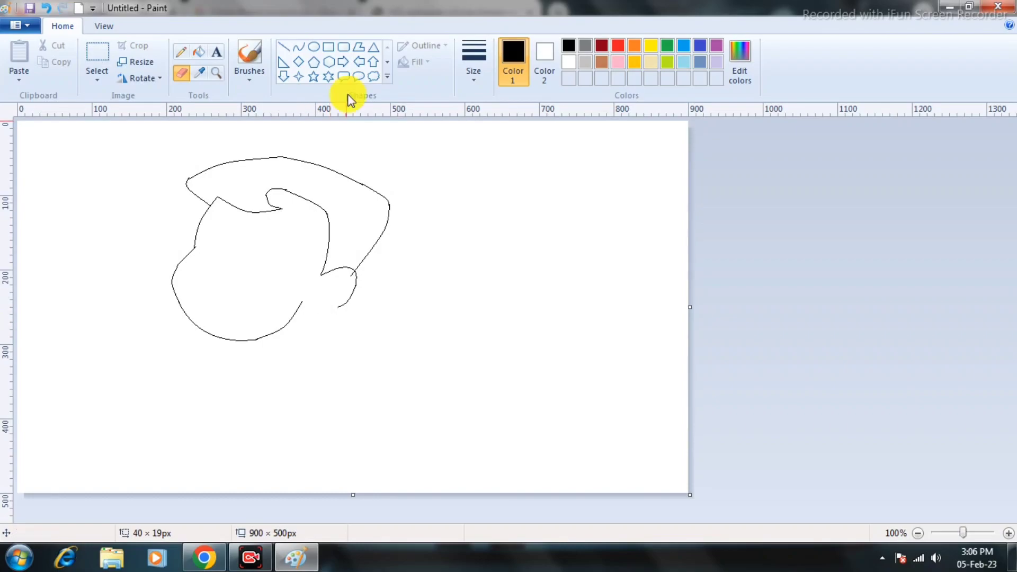
pyautogui.click(299, 48)
pyautogui.moveTo(343, 306); pyautogui.dragTo(301, 303)
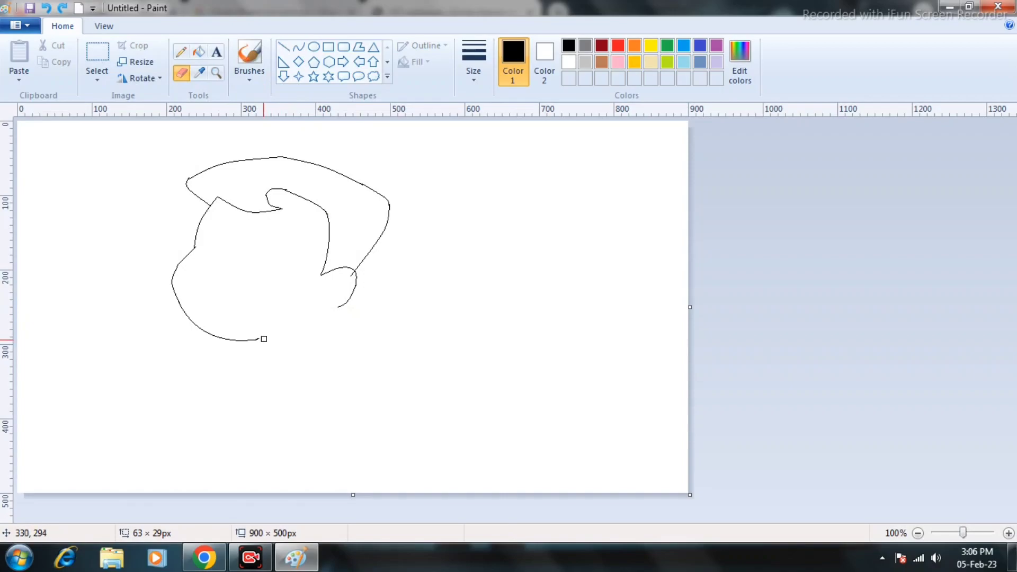
pyautogui.click(297, 49)
pyautogui.moveTo(259, 339); pyautogui.dragTo(319, 303)
pyautogui.moveTo(281, 327); pyautogui.dragTo(296, 332)
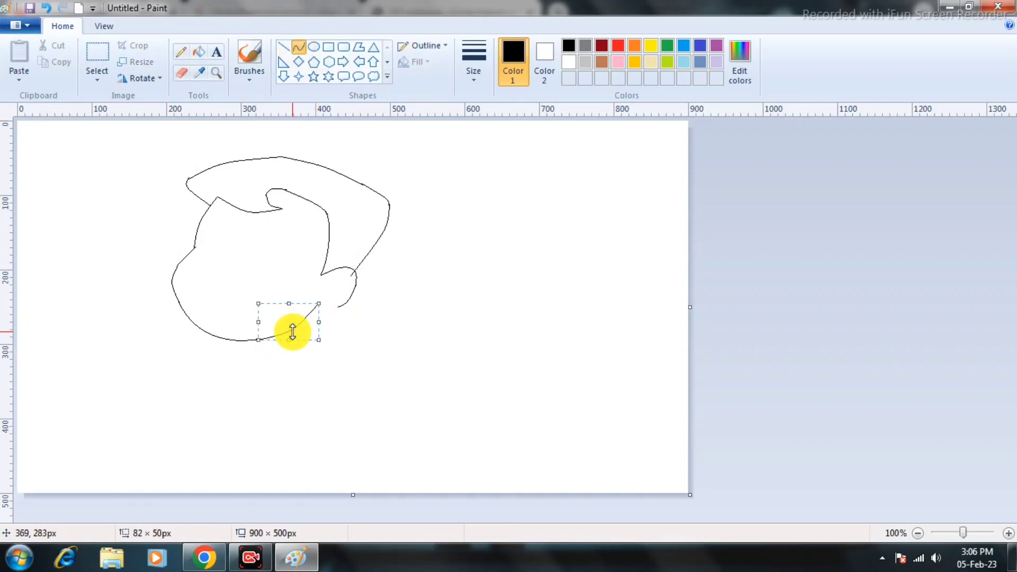
pyautogui.click(296, 328)
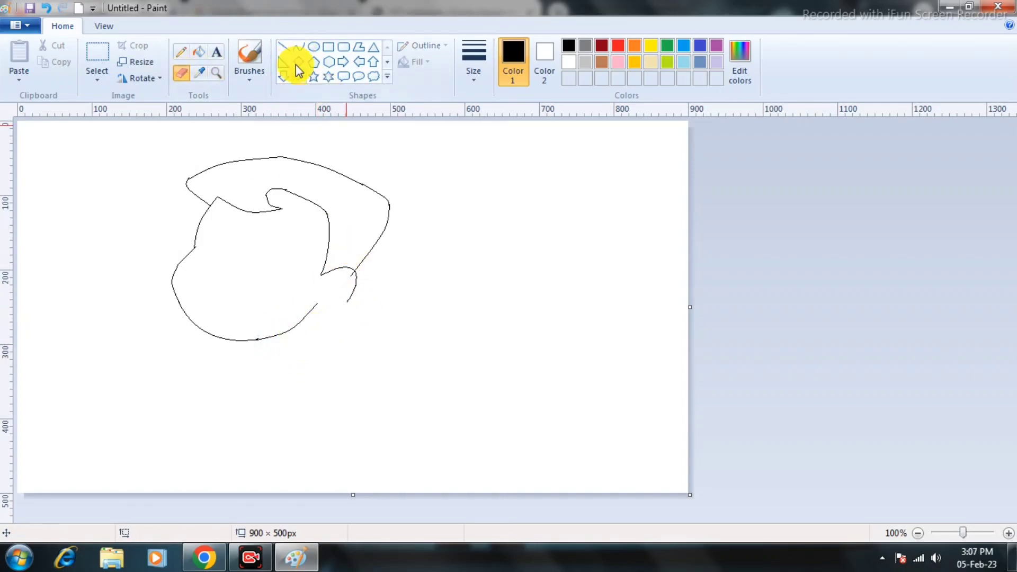
# - Draw the earlobe curve joining the ear to the jaw and add a short curved fold inside the ear
pyautogui.click(299, 47)
pyautogui.moveTo(345, 302)
pyautogui.mouseDown()
pyautogui.moveTo(332, 309)
pyautogui.moveTo(350, 333)
pyautogui.moveTo(312, 299)
pyautogui.moveTo(330, 288)
pyautogui.mouseUp()
pyautogui.hotkey('ctrl', 'z')
pyautogui.click(336, 311)
pyautogui.click(339, 322)
pyautogui.hotkey('ctrl', 'z')
pyautogui.click(313, 313)
pyautogui.click(317, 311)
pyautogui.click(346, 345)
pyautogui.click(346, 318)
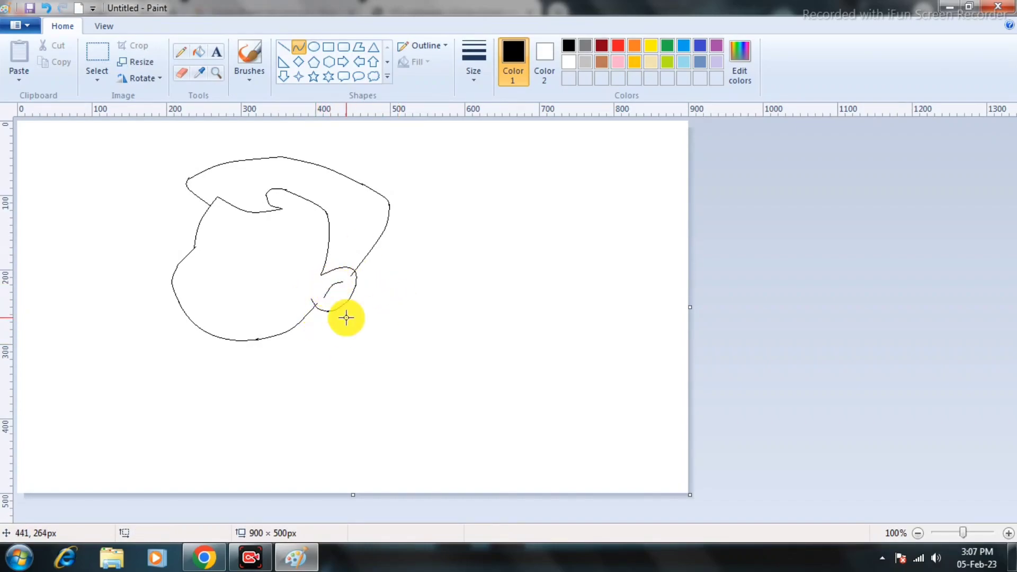
# - Draw the outer edge of a small hair tuft rising from the back of the crown and curving backward
pyautogui.moveTo(363, 184)
pyautogui.mouseDown()
pyautogui.moveTo(377, 158)
pyautogui.moveTo(406, 167)
pyautogui.moveTo(390, 158)
pyautogui.mouseUp()
pyautogui.click(451, 171)
pyautogui.click(182, 74)
pyautogui.click(299, 48)
pyautogui.click(390, 158)
pyautogui.click(456, 200)
# - Draw the inner edge of the hair tuft and curve it to meet the outer edge at the pointed tip
pyautogui.moveTo(377, 193)
pyautogui.mouseDown()
pyautogui.moveTo(379, 169)
pyautogui.moveTo(404, 166)
pyautogui.mouseUp()
pyautogui.click(378, 172)
pyautogui.click(409, 176)
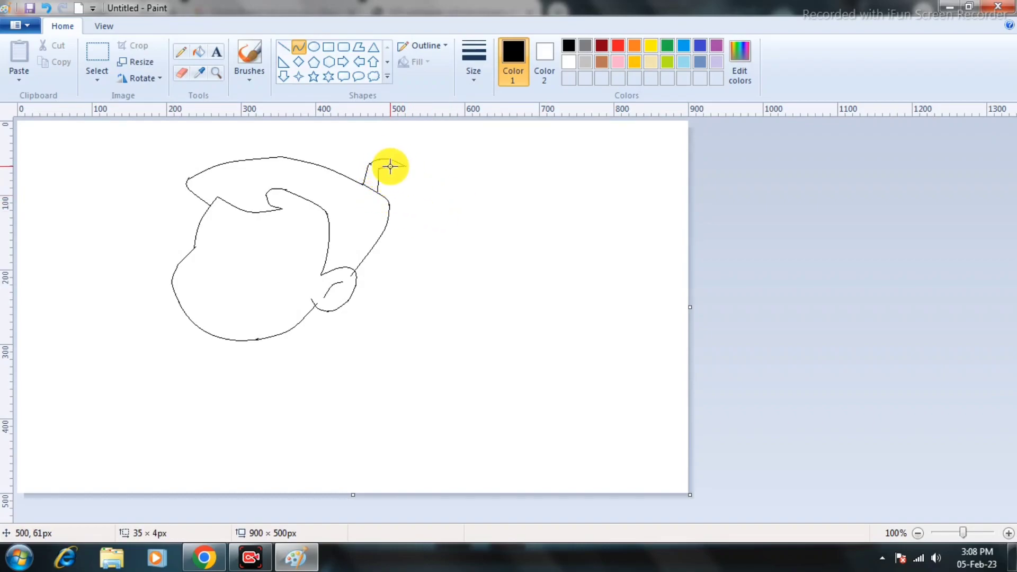
pyautogui.click(390, 162)
pyautogui.click(467, 228)
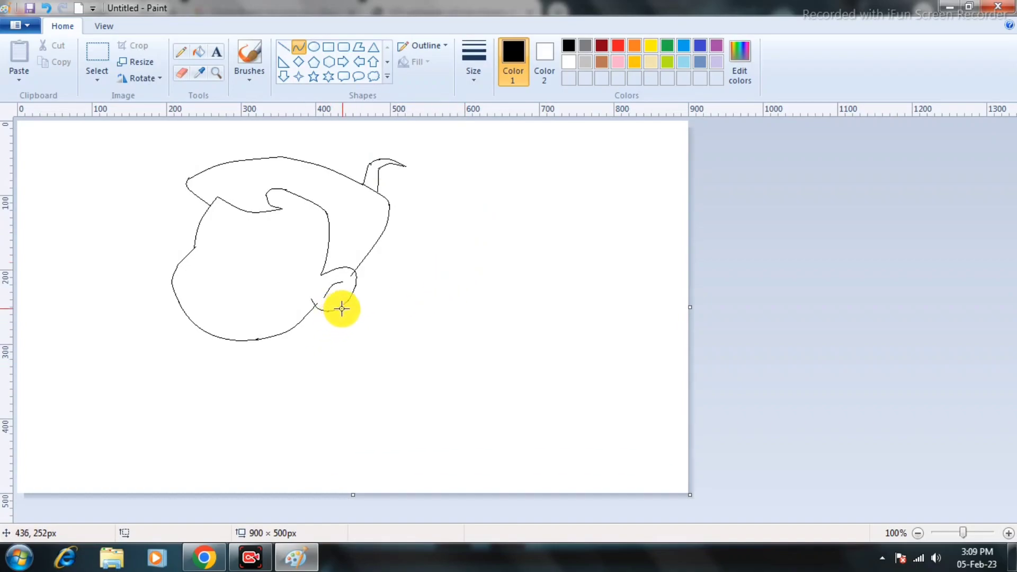
# - Draw a short neck line about 27 × 25 px slanting down from the bottom of the earlobe
pyautogui.moveTo(324, 314); pyautogui.dragTo(308, 325)
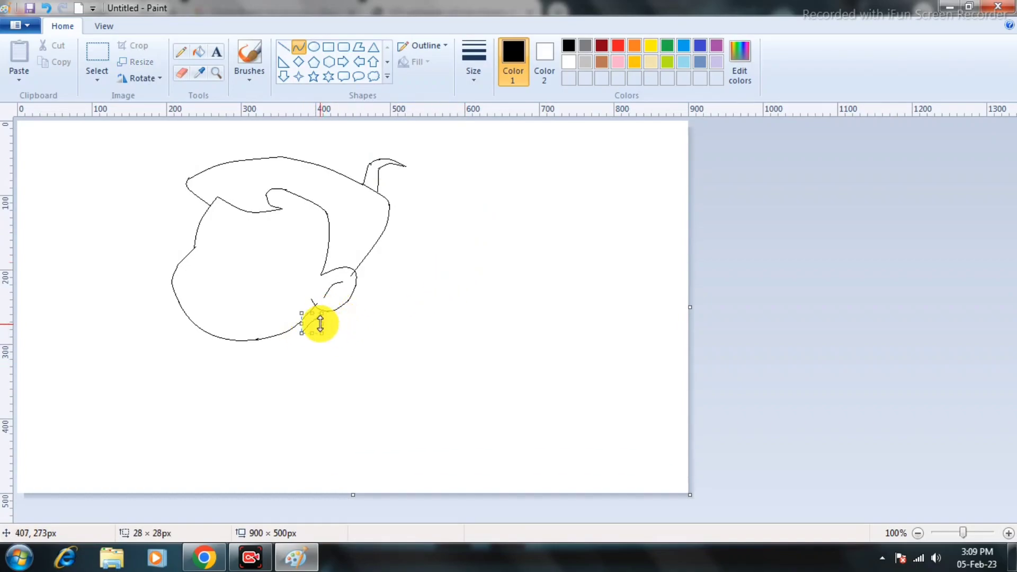
pyautogui.hotkey('ctrl', 'z')
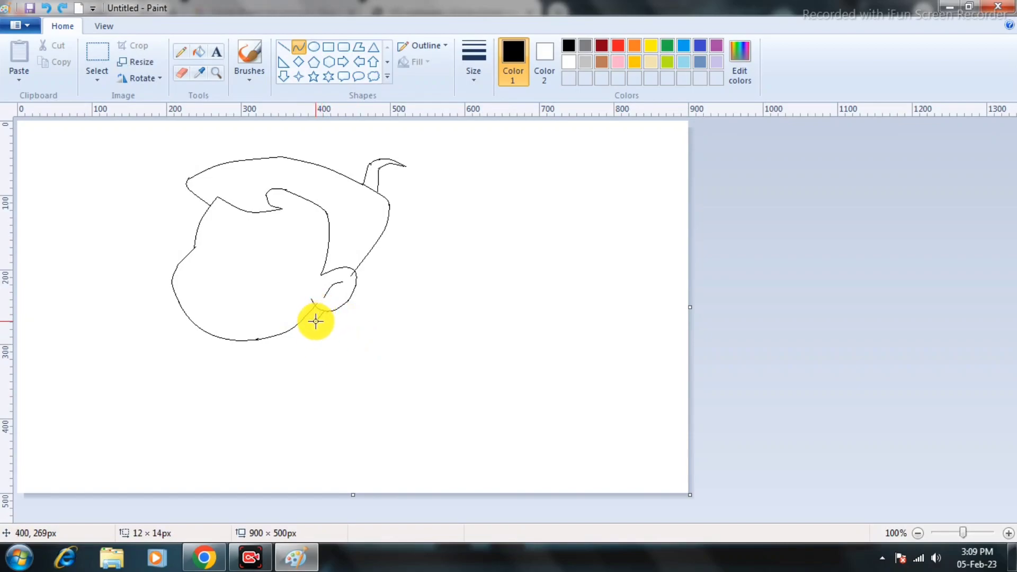
pyautogui.moveTo(317, 321); pyautogui.dragTo(312, 322)
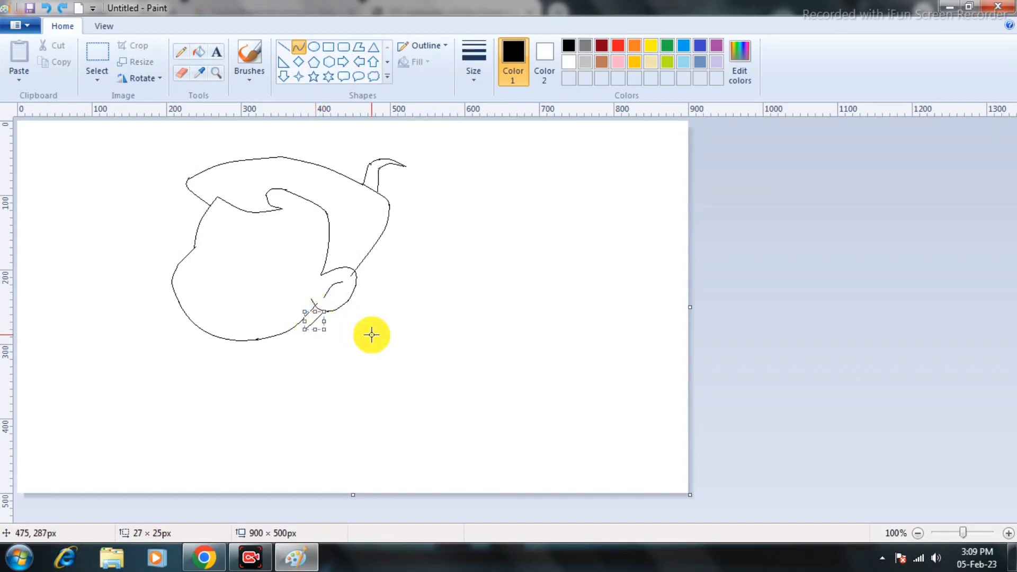
pyautogui.click(371, 334)
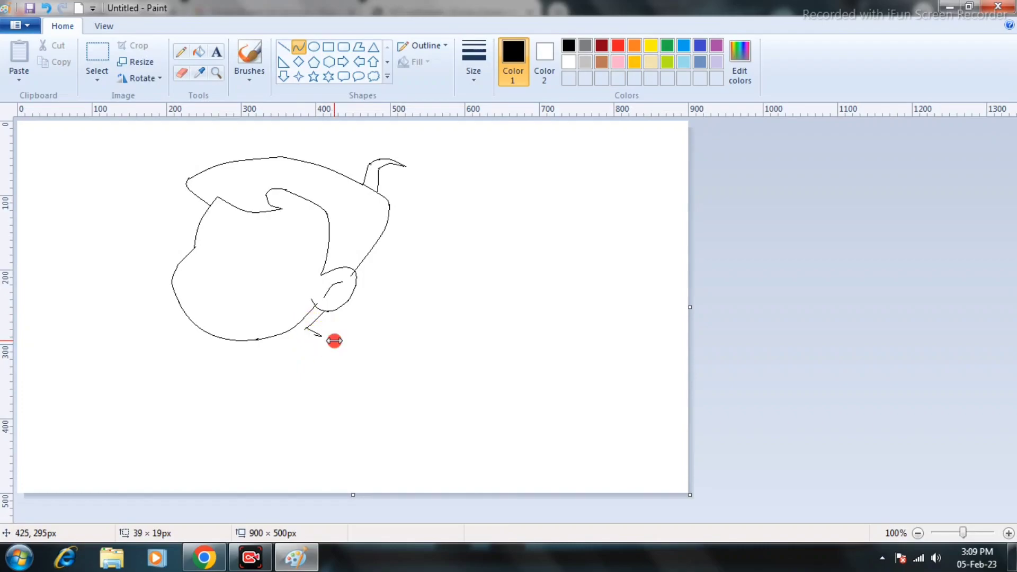
# - Draw the pointed collar flap extending backward from the lower end of the neck line
pyautogui.hotkey('ctrl', 'z')
pyautogui.moveTo(312, 337)
pyautogui.mouseDown()
pyautogui.moveTo(349, 324)
pyautogui.moveTo(357, 359)
pyautogui.moveTo(348, 329)
pyautogui.moveTo(327, 348)
pyautogui.mouseUp()
pyautogui.click(347, 334)
pyautogui.click(357, 365)
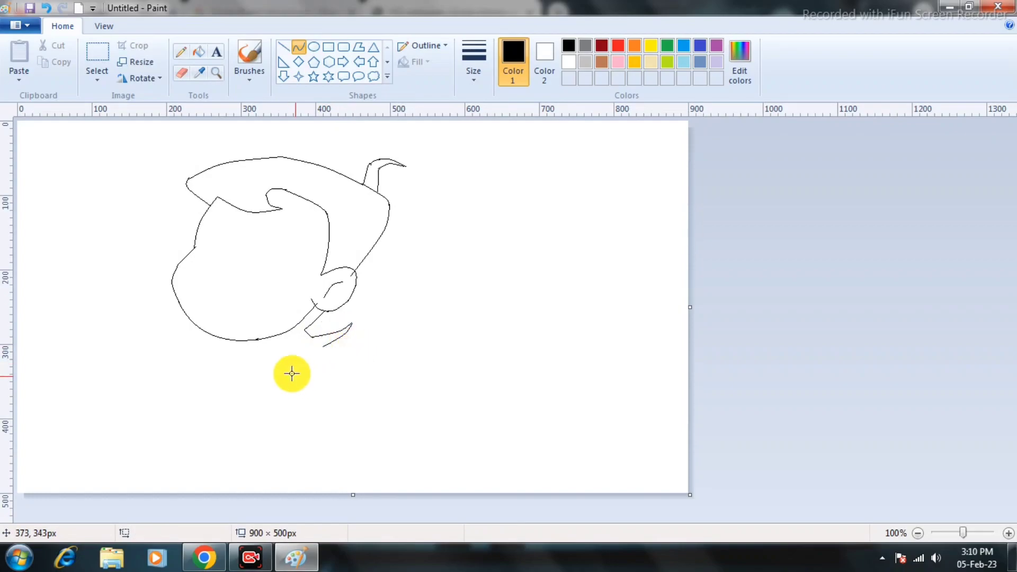
# - Draw the front collar line from the underside of the jaw and continue it below the collar flap as the shoulder
pyautogui.click(298, 338)
pyautogui.click(298, 339)
pyautogui.click(305, 353)
pyautogui.moveTo(305, 345); pyautogui.dragTo(354, 362)
pyautogui.click(324, 347)
pyautogui.click(324, 347)
pyautogui.click(352, 356)
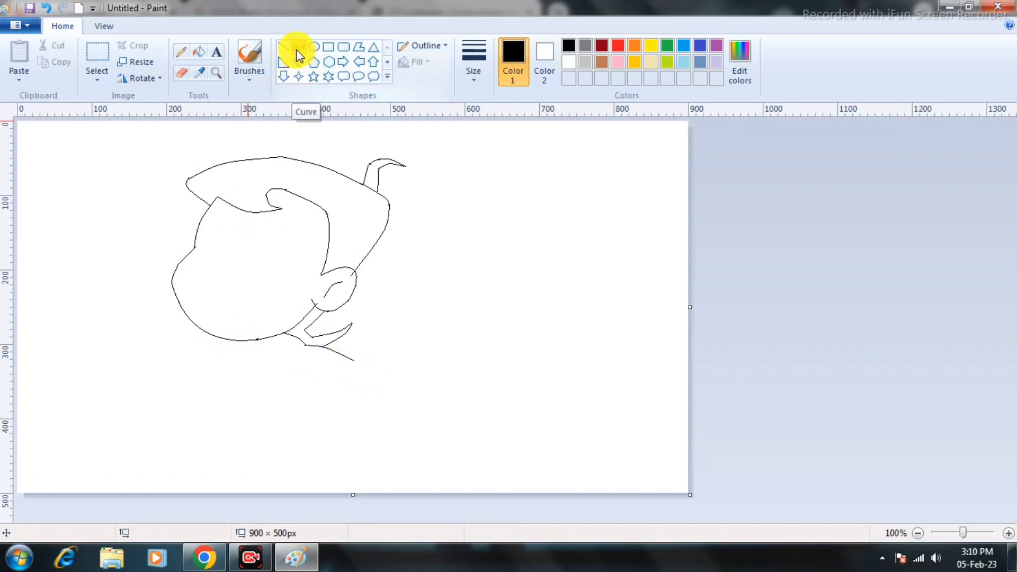
pyautogui.moveTo(350, 358); pyautogui.dragTo(367, 396)
pyautogui.click(478, 469)
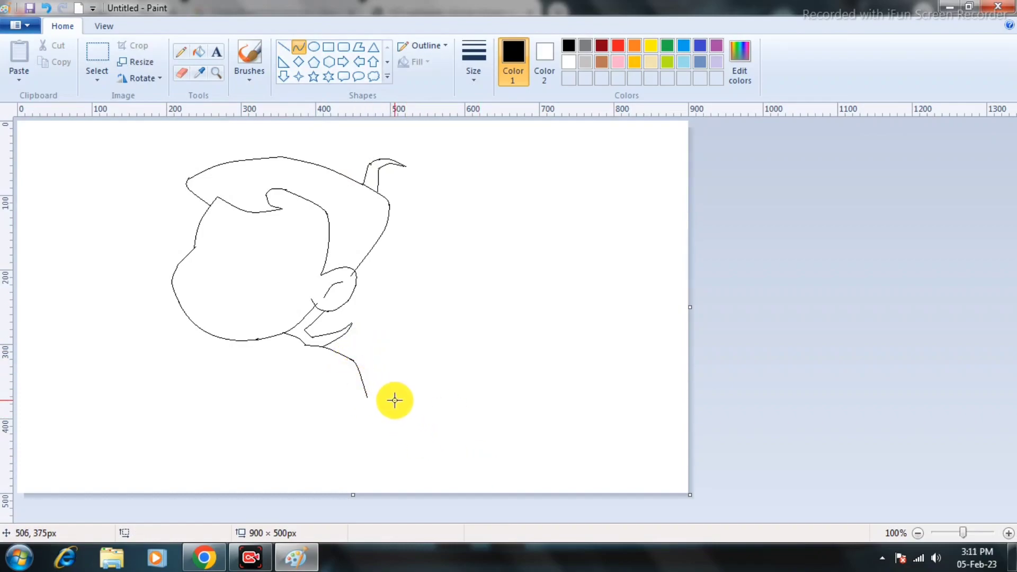
pyautogui.hotkey('ctrl', 'z')
# - Draw a curve sloping down from the shoulder line as the start of the back
pyautogui.moveTo(346, 357); pyautogui.dragTo(369, 383)
pyautogui.moveTo(354, 372); pyautogui.dragTo(376, 386)
pyautogui.hotkey('ctrl', 'z')
pyautogui.moveTo(365, 371); pyautogui.dragTo(361, 365)
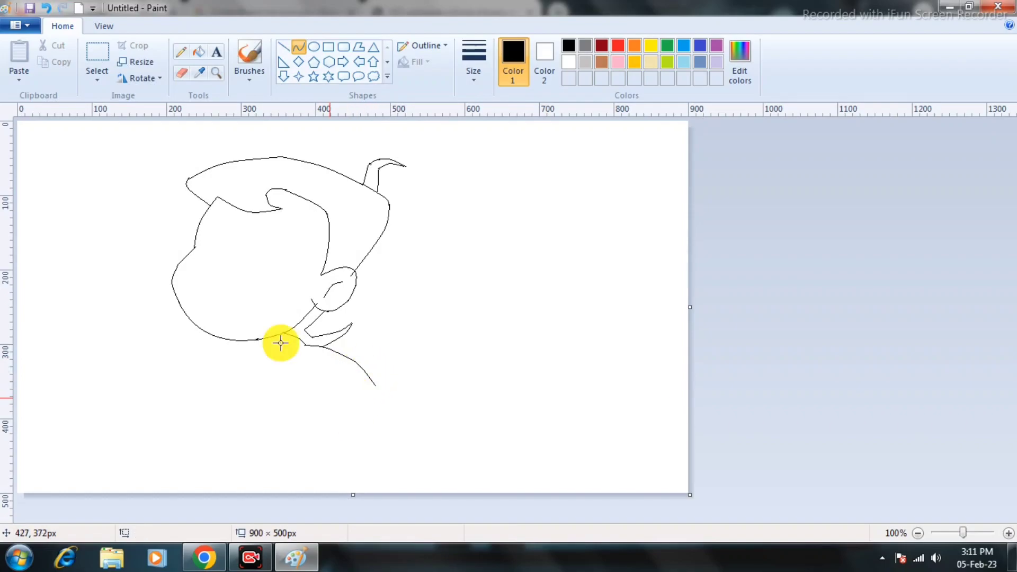
# - Draw a narrow curved eyebrow against the forehead edge, working at 200% zoom
pyautogui.click(216, 72)
pyautogui.click(248, 234)
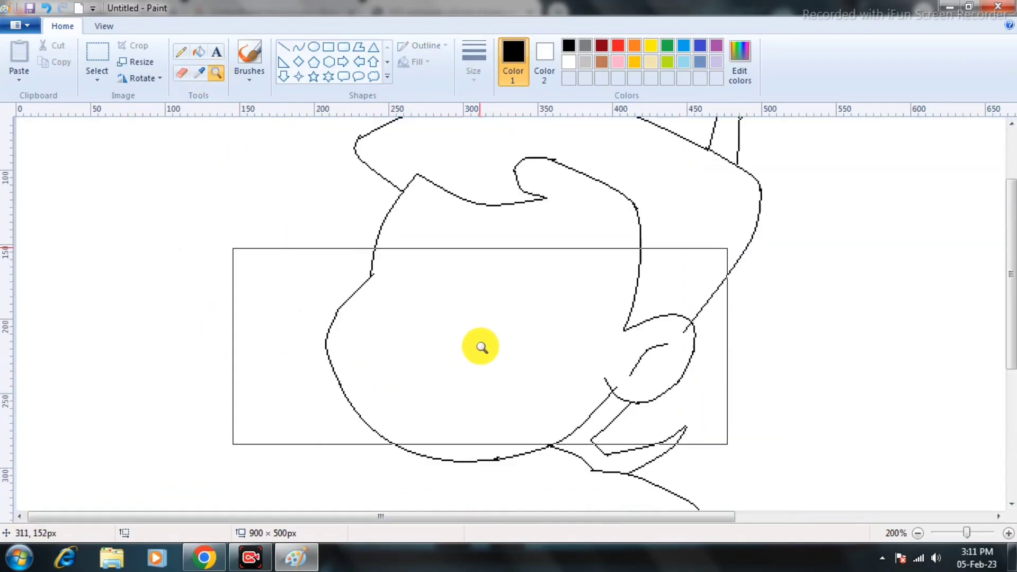
pyautogui.click(299, 48)
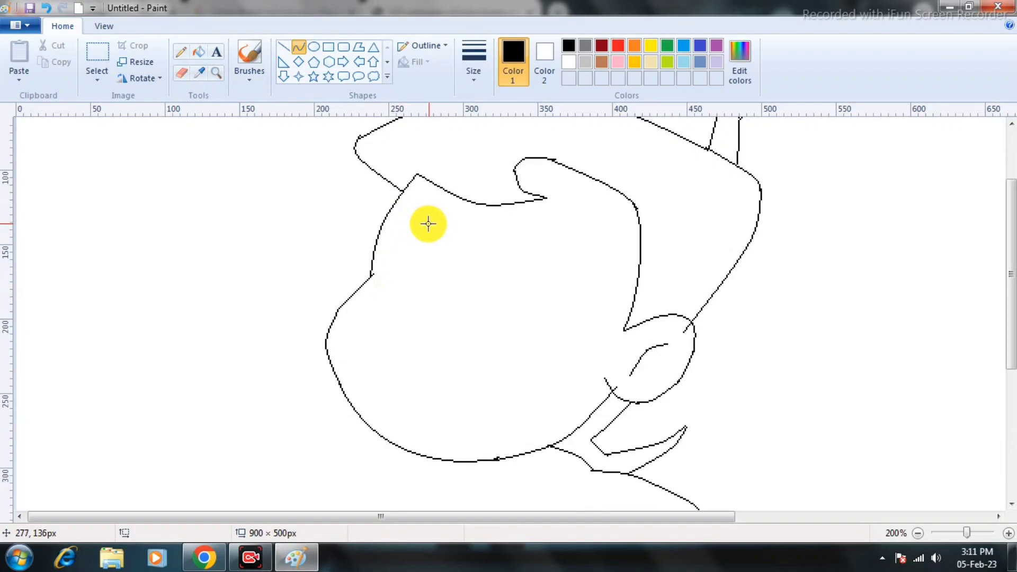
pyautogui.moveTo(418, 221)
pyautogui.mouseDown()
pyautogui.moveTo(382, 218)
pyautogui.moveTo(427, 229)
pyautogui.moveTo(380, 228)
pyautogui.moveTo(427, 231)
pyautogui.moveTo(381, 226)
pyautogui.moveTo(408, 223)
pyautogui.mouseUp()
pyautogui.hotkey('ctrl', 'z')
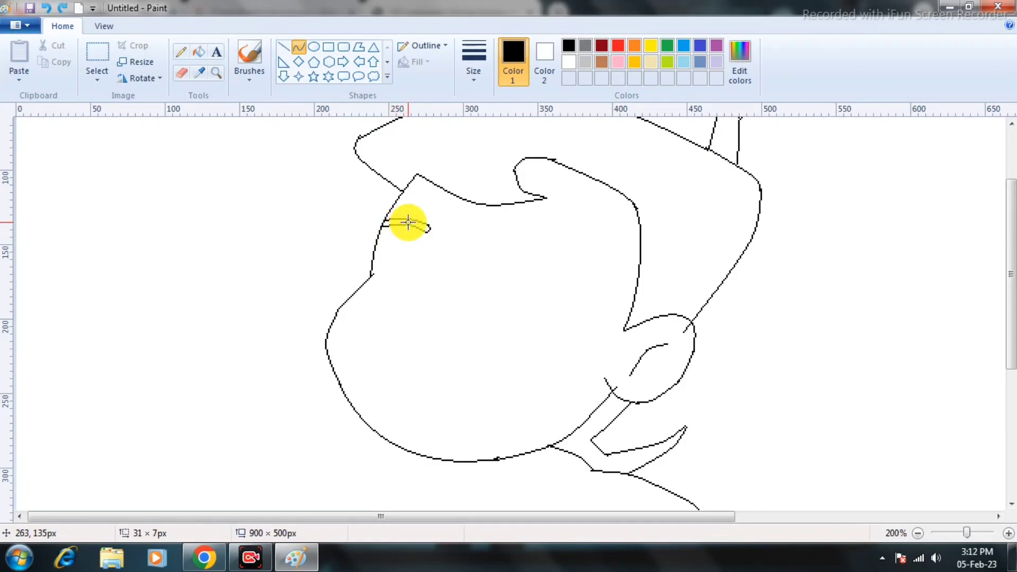
pyautogui.click(408, 222)
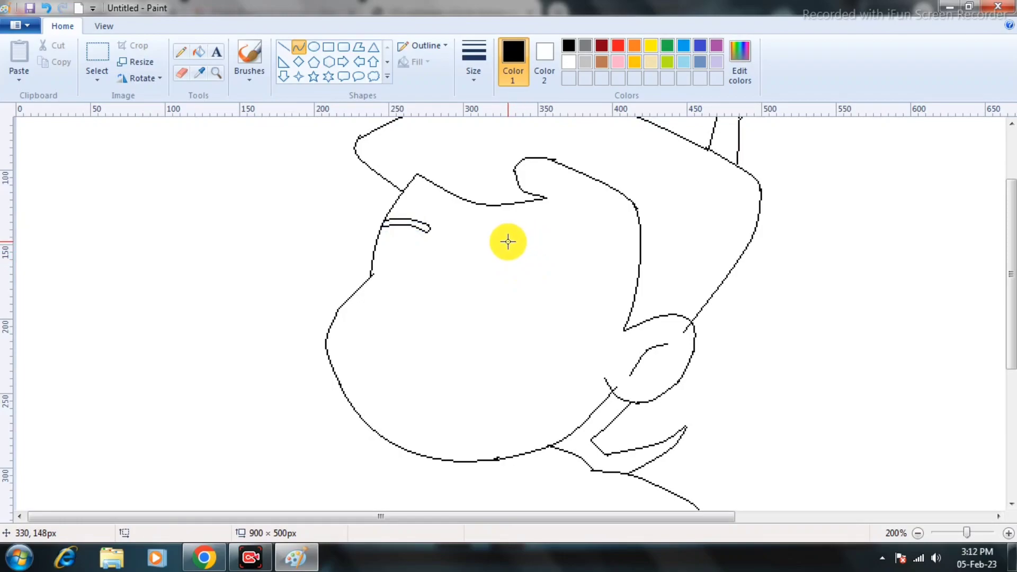
# - Draw the second eyebrow below the hair curl as an arched shape tapering to a point toward the ear
pyautogui.moveTo(507, 242)
pyautogui.mouseDown()
pyautogui.moveTo(566, 250)
pyautogui.moveTo(532, 233)
pyautogui.moveTo(527, 256)
pyautogui.moveTo(507, 242)
pyautogui.moveTo(525, 257)
pyautogui.moveTo(513, 248)
pyautogui.moveTo(577, 264)
pyautogui.moveTo(536, 244)
pyautogui.mouseUp()
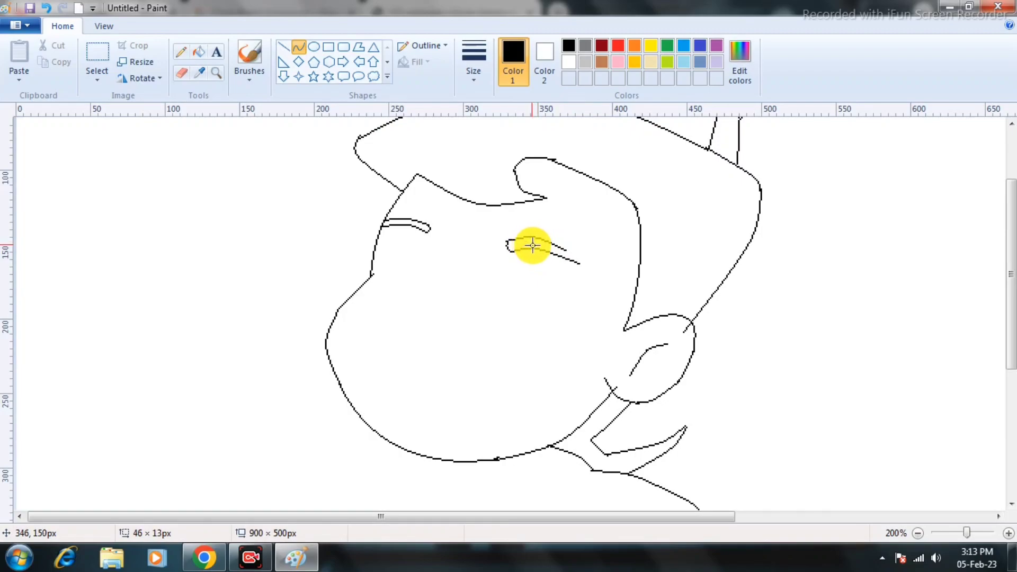
pyautogui.moveTo(566, 250)
pyautogui.mouseDown()
pyautogui.moveTo(581, 261)
pyautogui.moveTo(574, 252)
pyautogui.mouseUp()
pyautogui.click(583, 265)
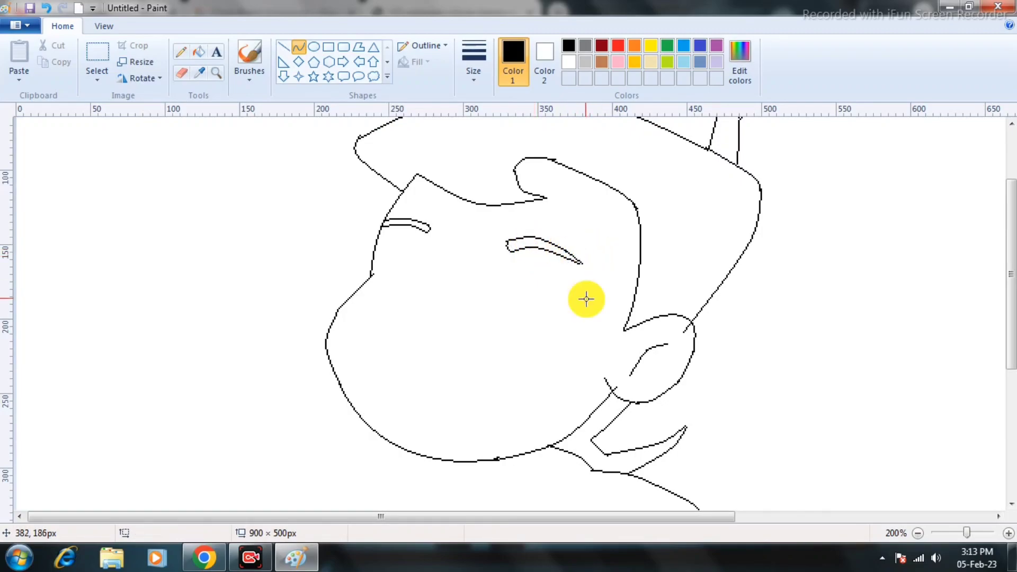
# - Draw a tall oval eye below the forehead-side eyebrow, select it and skew it horizontally by 12 degrees
pyautogui.click(313, 46)
pyautogui.moveTo(397, 244); pyautogui.dragTo(404, 278)
pyautogui.click(97, 53)
pyautogui.moveTo(384, 238); pyautogui.dragTo(443, 313)
pyautogui.click(151, 77)
pyautogui.click(142, 62)
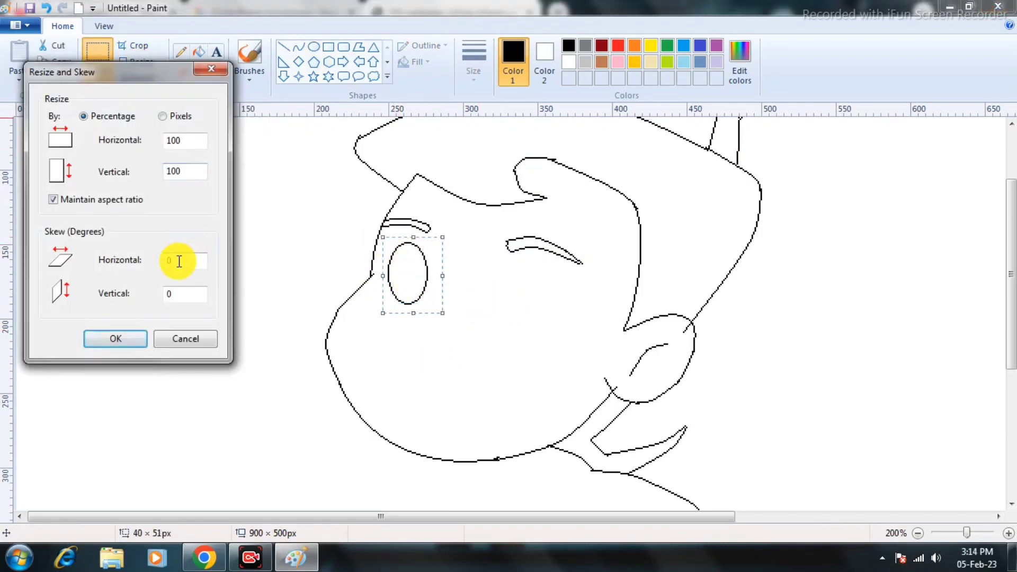
pyautogui.write('12')
pyautogui.press('Return')
# - Make the eye selection transparent, shrink it to about 45 × 43 px and position it just below the forehead-side eyebrow
pyautogui.click(111, 80)
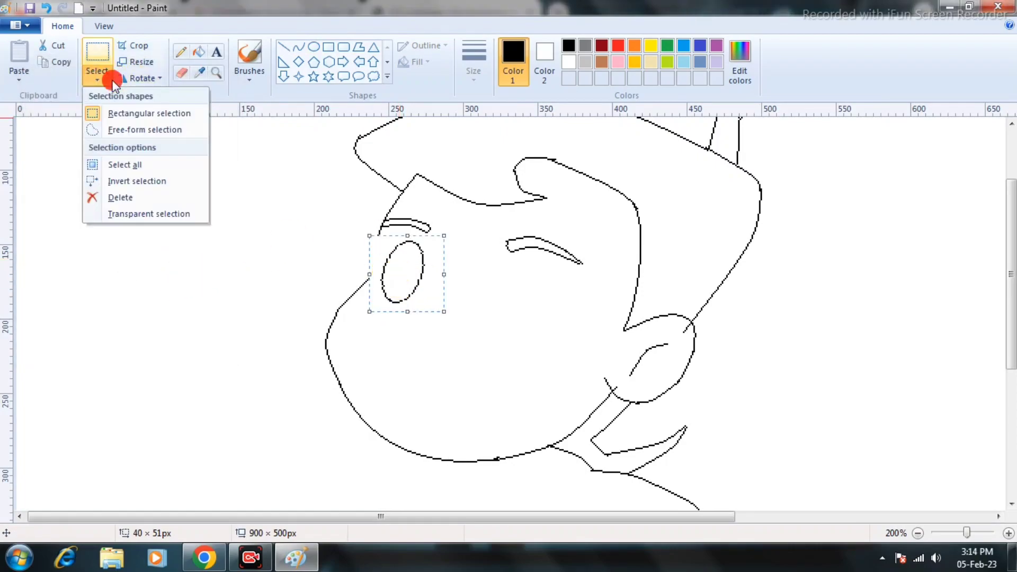
pyautogui.click(400, 270)
pyautogui.moveTo(400, 270); pyautogui.dragTo(398, 276)
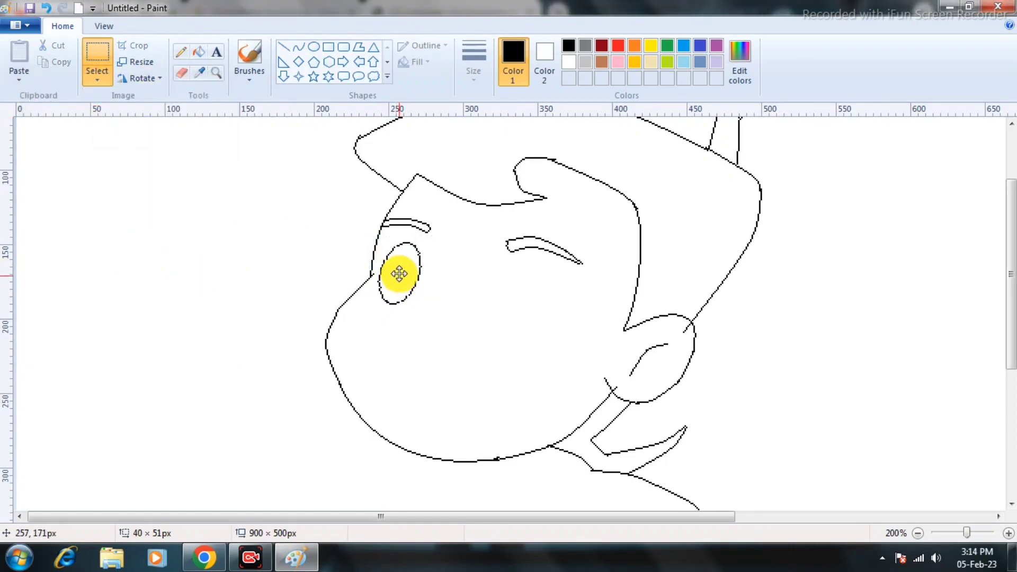
pyautogui.moveTo(443, 308); pyautogui.dragTo(435, 297)
pyautogui.moveTo(411, 273); pyautogui.dragTo(413, 282)
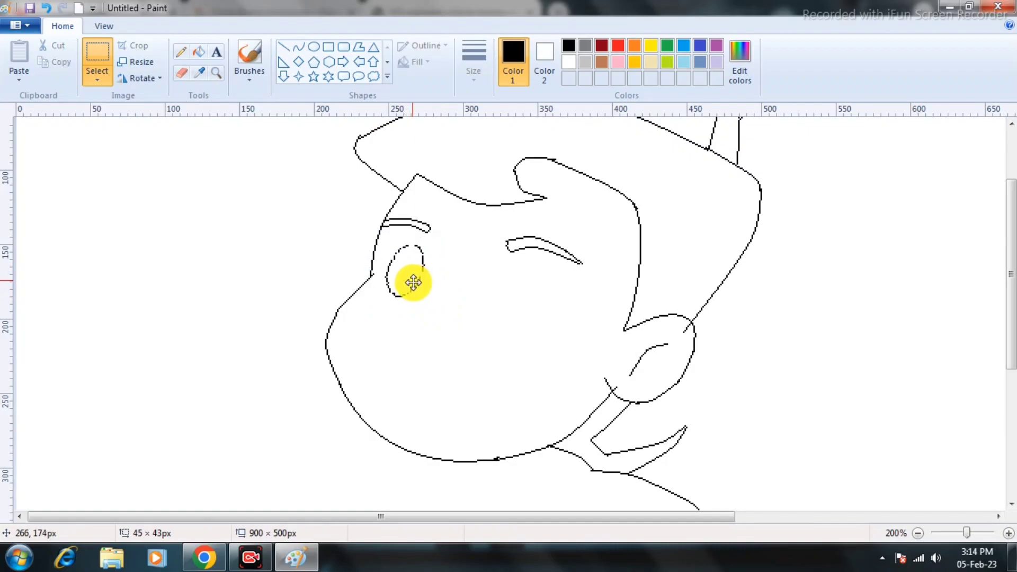
# - Undo the eye's last edits, then reselect the oval, skew it horizontally by 11 degrees and shift it slightly toward the face edge
pyautogui.hotkey('ctrl', 'z')
pyautogui.hotkey('ctrl', 'z')
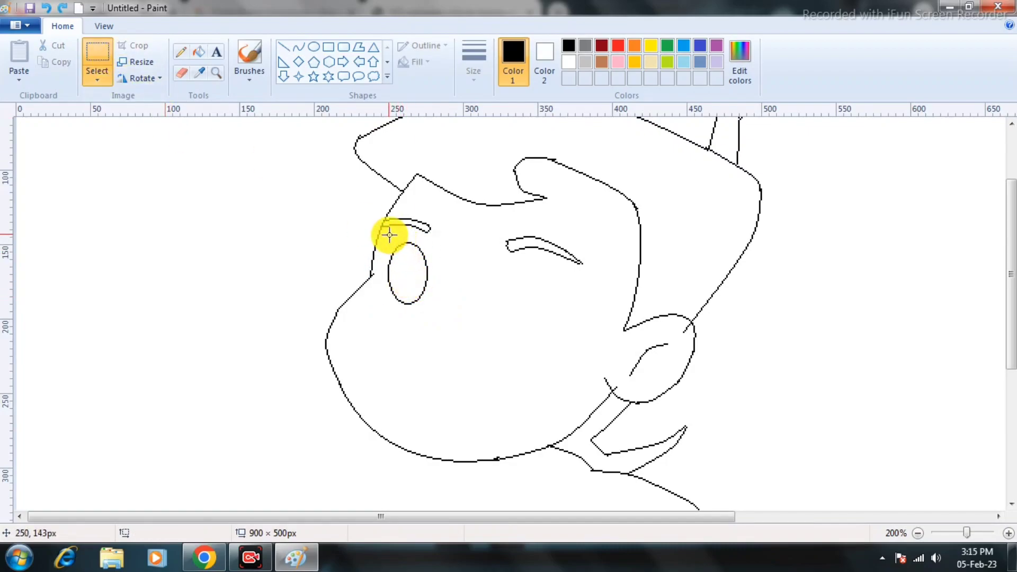
pyautogui.moveTo(385, 233); pyautogui.dragTo(450, 325)
pyautogui.click(143, 64)
pyautogui.moveTo(179, 263); pyautogui.dragTo(136, 265)
pyautogui.write('11')
pyautogui.press('Return')
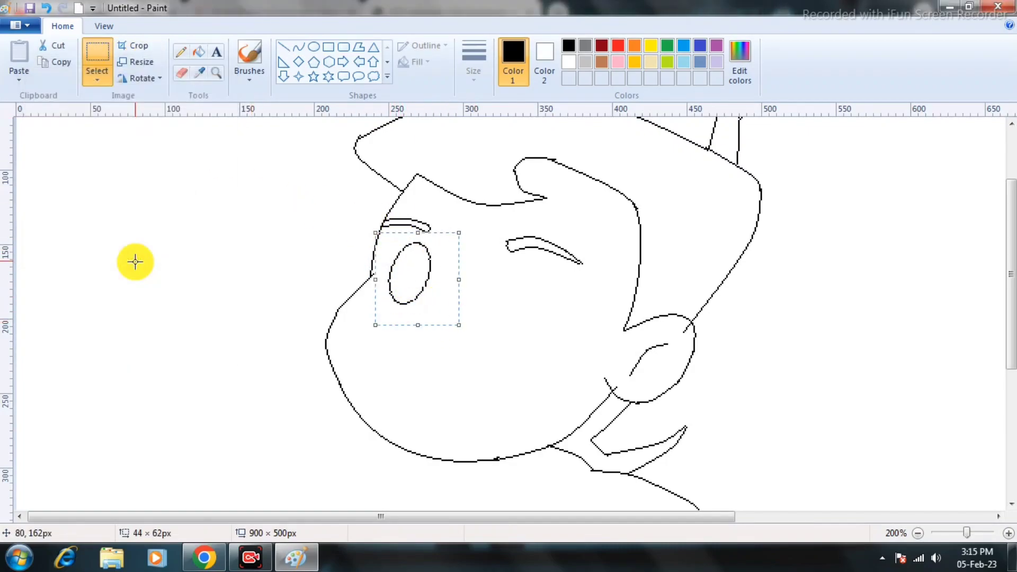
pyautogui.moveTo(418, 279); pyautogui.dragTo(412, 281)
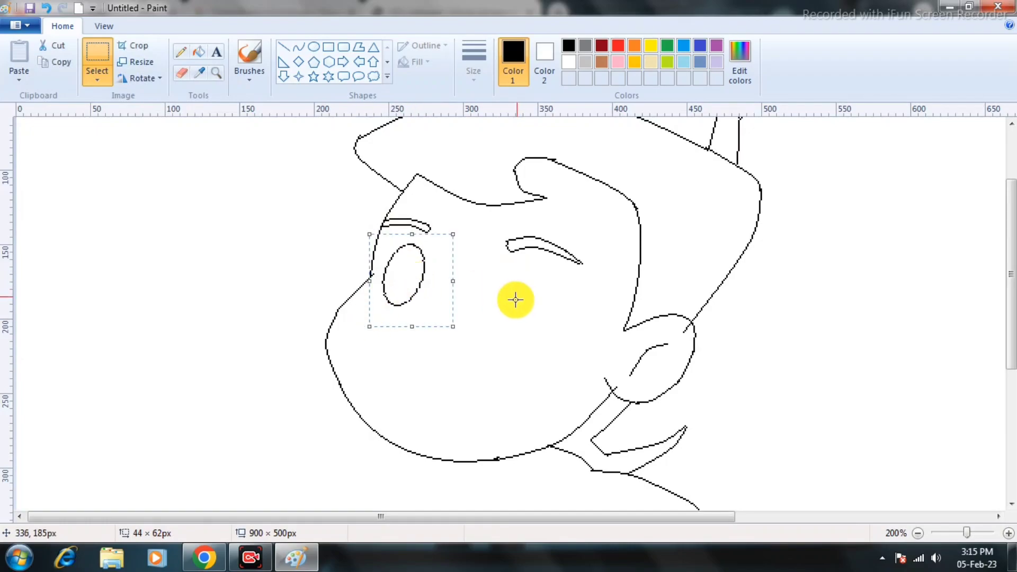
# - Draw a second oval eye about 38 × 44 px just below the ear-side eyebrow
pyautogui.click(520, 284)
pyautogui.moveTo(519, 268); pyautogui.dragTo(533, 303)
pyautogui.click(314, 46)
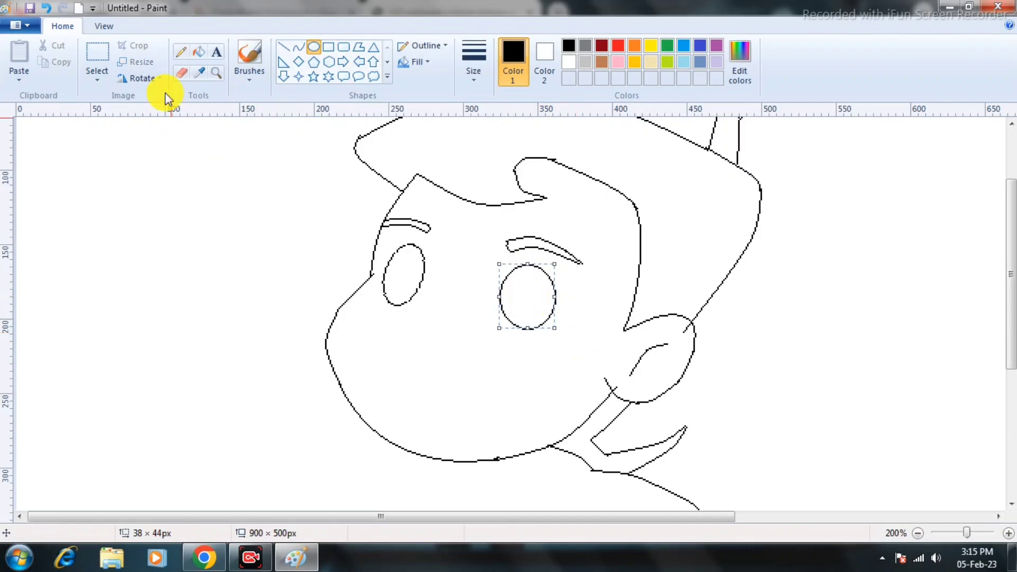
# - Select the ear-side eye oval and skew it horizontally by 10 degrees
pyautogui.click(159, 79)
pyautogui.click(97, 54)
pyautogui.moveTo(494, 257)
pyautogui.mouseDown()
pyautogui.moveTo(570, 347)
pyautogui.moveTo(563, 323)
pyautogui.moveTo(481, 261)
pyautogui.mouseUp()
pyautogui.click(142, 63)
pyautogui.moveTo(174, 255); pyautogui.dragTo(161, 257)
pyautogui.write('10')
pyautogui.press('Return')
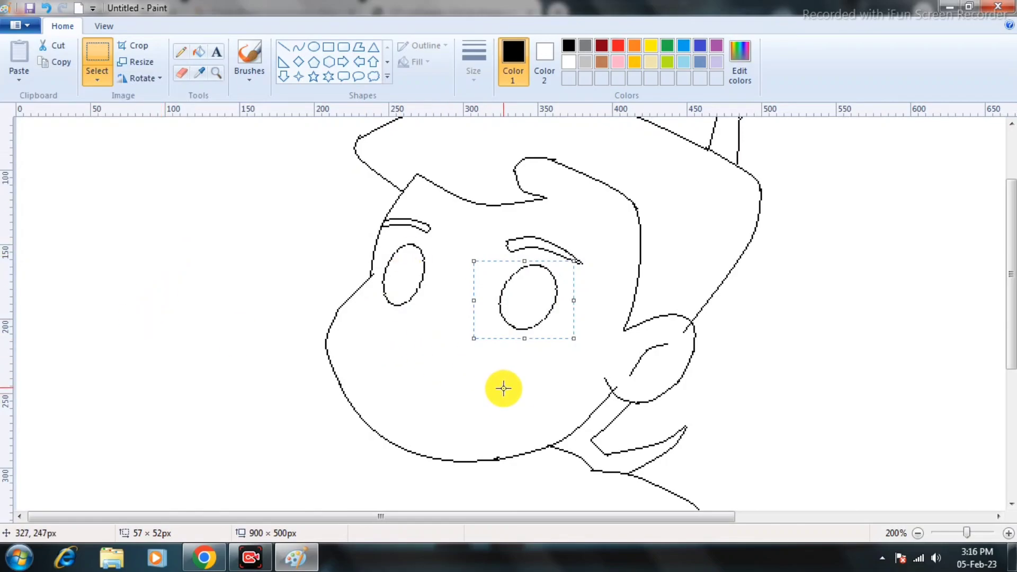
pyautogui.click(407, 321)
pyautogui.click(315, 48)
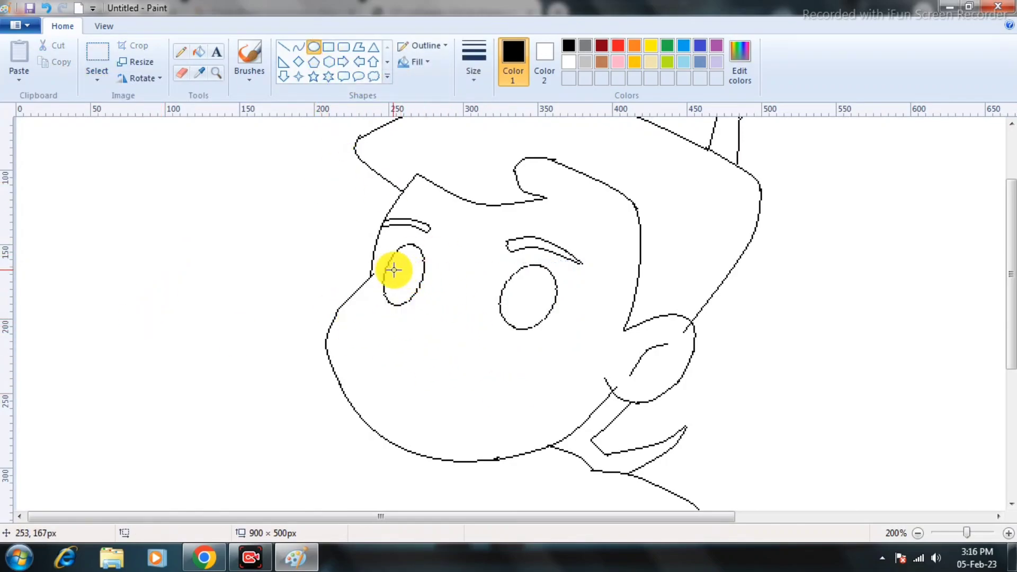
pyautogui.moveTo(396, 269)
pyautogui.mouseDown()
pyautogui.moveTo(411, 297)
pyautogui.moveTo(392, 260)
pyautogui.mouseUp()
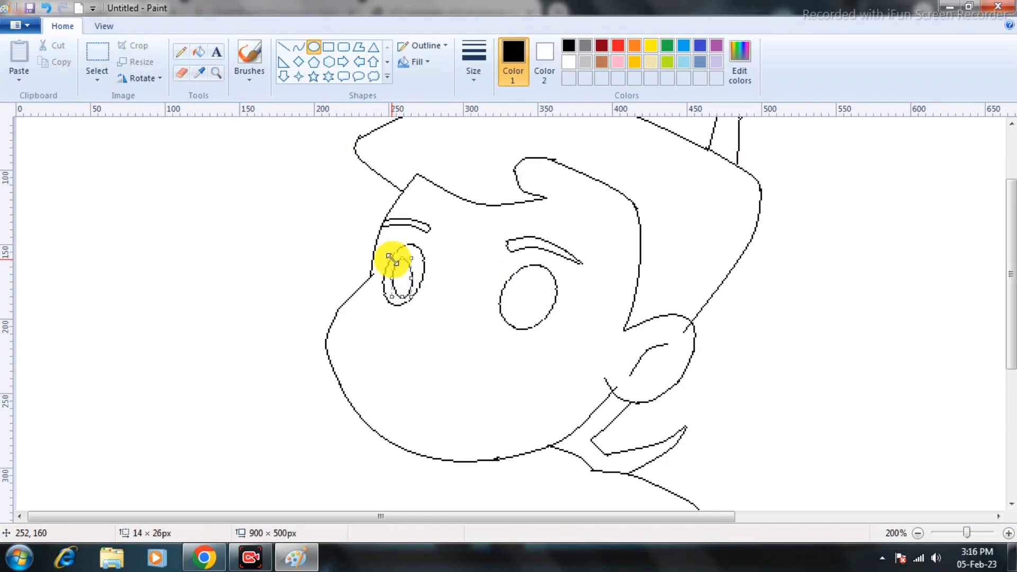
pyautogui.moveTo(412, 322); pyautogui.dragTo(458, 385)
pyautogui.click(97, 52)
pyautogui.click(135, 62)
pyautogui.moveTo(178, 261); pyautogui.dragTo(117, 266)
pyautogui.press('Return')
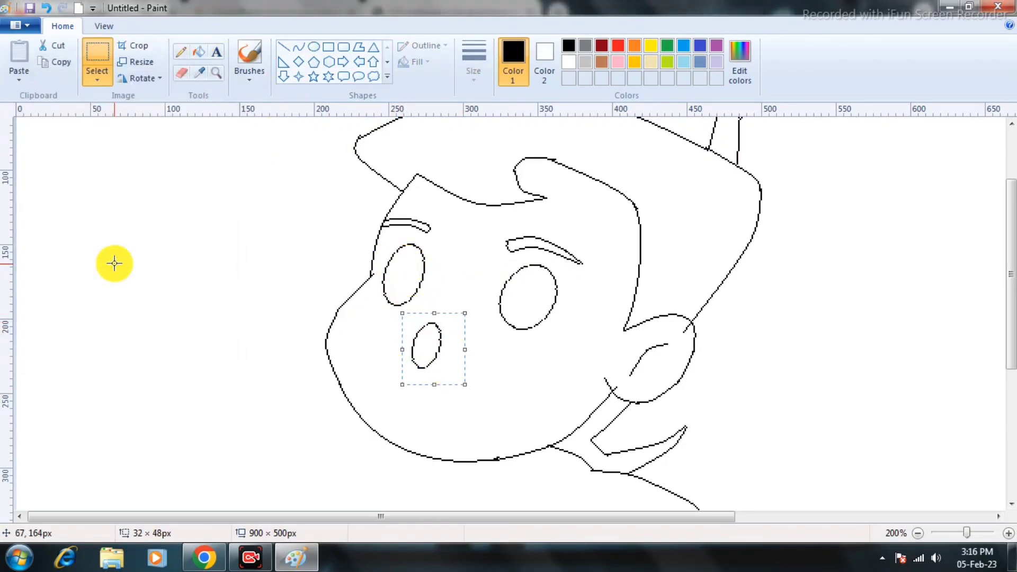
# - Draw a small oval iris on the empty cheek, skew it horizontally by 12 degrees and place it inside the forehead-side eye
pyautogui.moveTo(431, 346)
pyautogui.mouseDown()
pyautogui.moveTo(409, 277)
pyautogui.moveTo(457, 344)
pyautogui.moveTo(453, 366)
pyautogui.mouseUp()
pyautogui.click(314, 46)
pyautogui.click(97, 52)
pyautogui.moveTo(422, 313); pyautogui.dragTo(475, 388)
pyautogui.hotkey('ctrl', 'w')
pyautogui.moveTo(182, 260); pyautogui.dragTo(109, 261)
pyautogui.write('12')
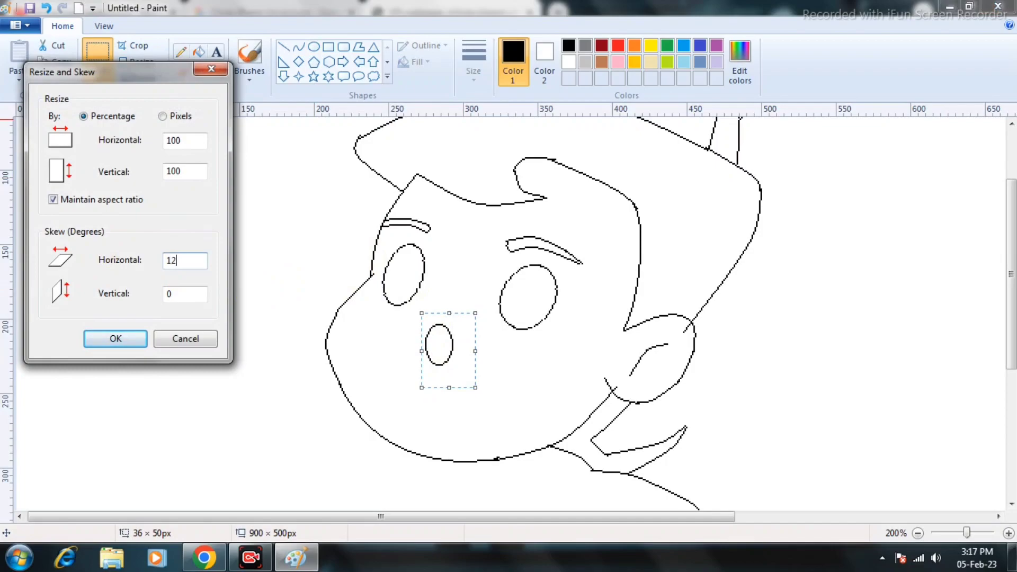
pyautogui.press('Return')
pyautogui.moveTo(457, 345); pyautogui.dragTo(408, 286)
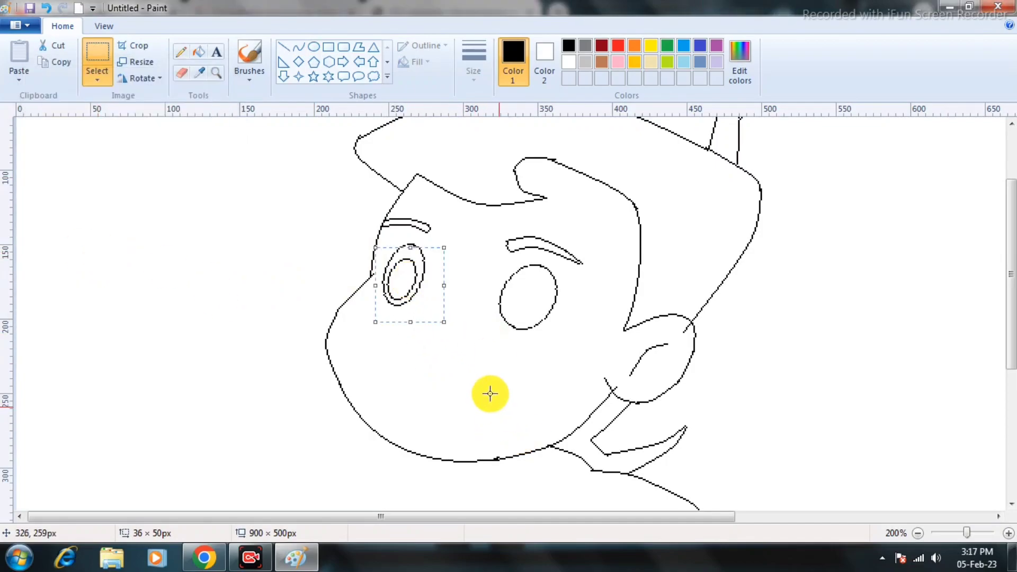
# - Draw a tiny oval pupil, skew it horizontally by 12 degrees and place it in the lower part of the forehead-side eye's iris
pyautogui.moveTo(457, 364)
pyautogui.mouseDown()
pyautogui.moveTo(443, 343)
pyautogui.moveTo(434, 364)
pyautogui.moveTo(455, 383)
pyautogui.mouseUp()
pyautogui.click(314, 47)
pyautogui.click(99, 56)
pyautogui.moveTo(436, 363); pyautogui.dragTo(462, 376)
pyautogui.click(147, 62)
pyautogui.moveTo(172, 261); pyautogui.dragTo(127, 253)
pyautogui.write('12')
pyautogui.press('Return')
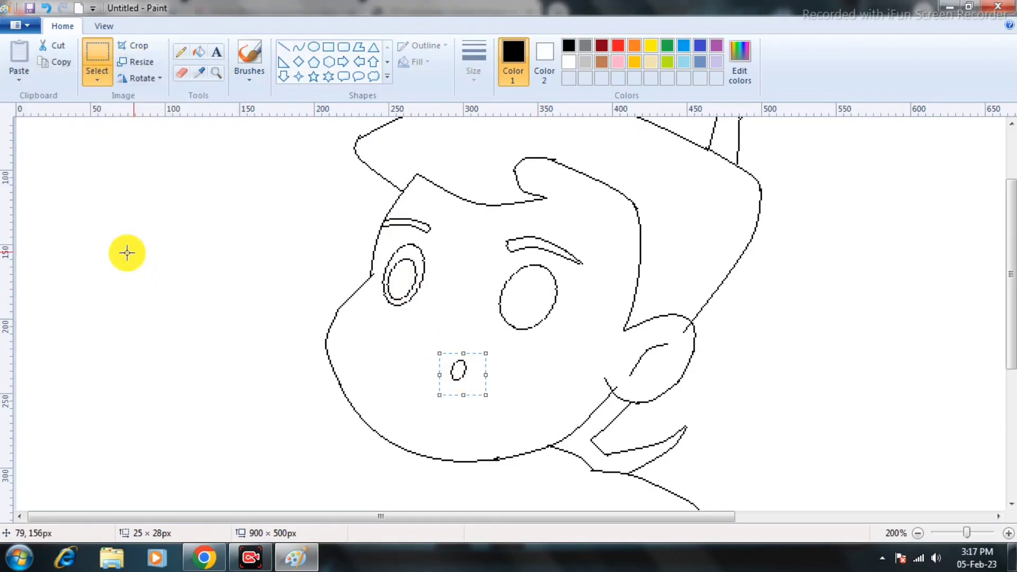
pyautogui.moveTo(459, 371); pyautogui.dragTo(404, 289)
pyautogui.click(431, 323)
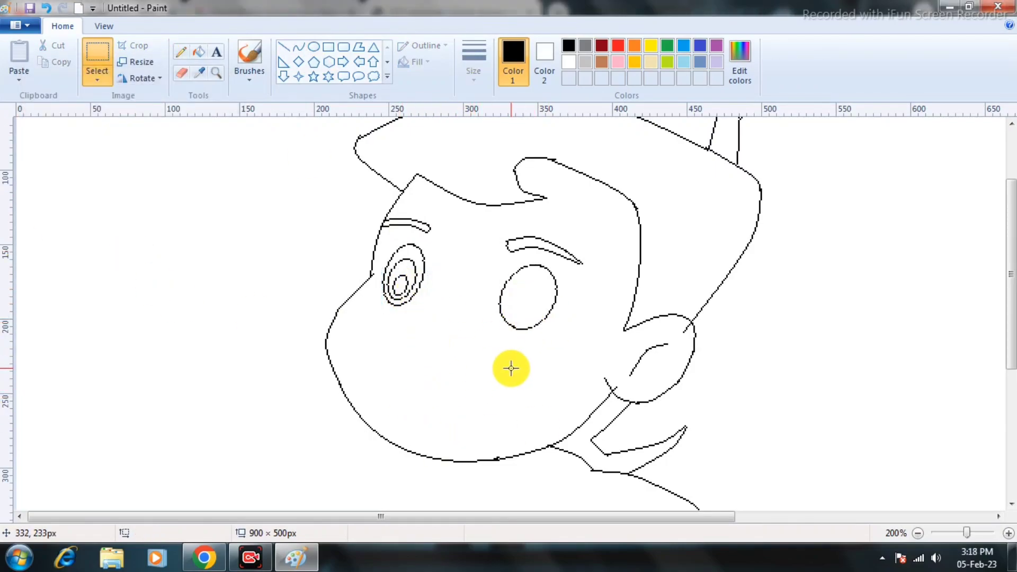
# - Draw a curved lower lid about 33 × 7 px across the forehead-side eye's base and erase the excess line ends and oval below it
pyautogui.click(300, 47)
pyautogui.moveTo(377, 303); pyautogui.dragTo(412, 306)
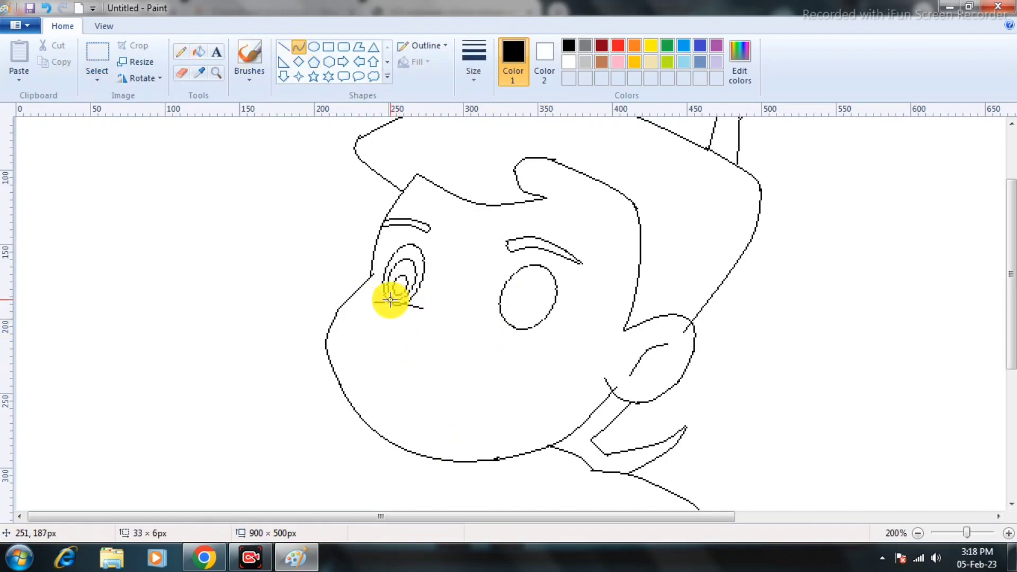
pyautogui.click(400, 298)
pyautogui.click(217, 73)
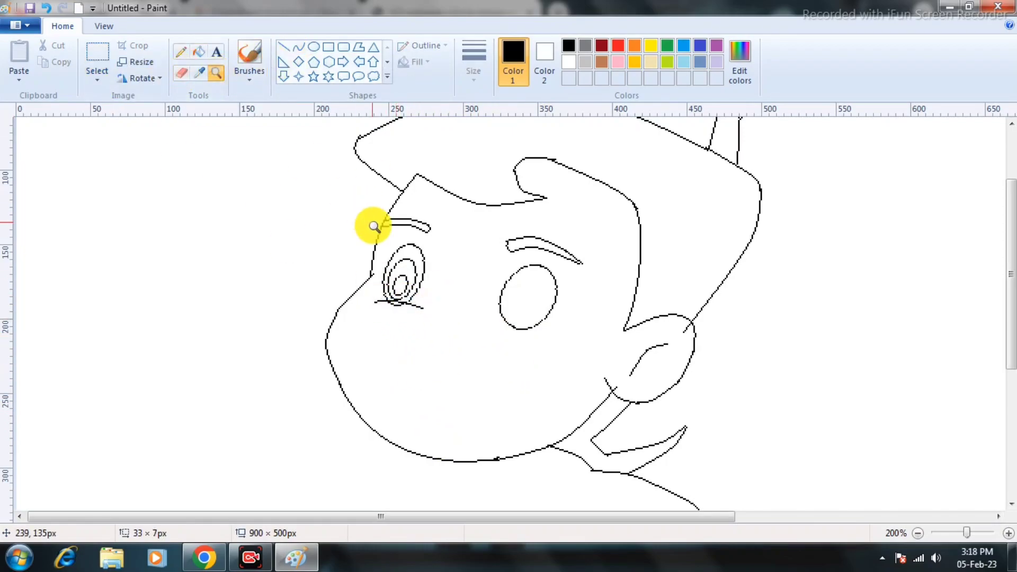
pyautogui.click(380, 275)
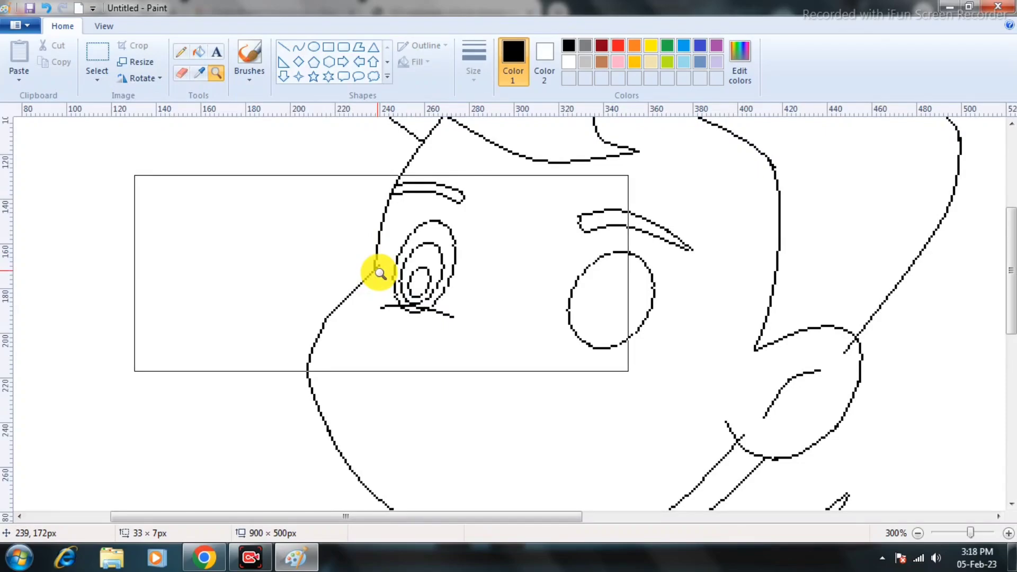
pyautogui.click(181, 73)
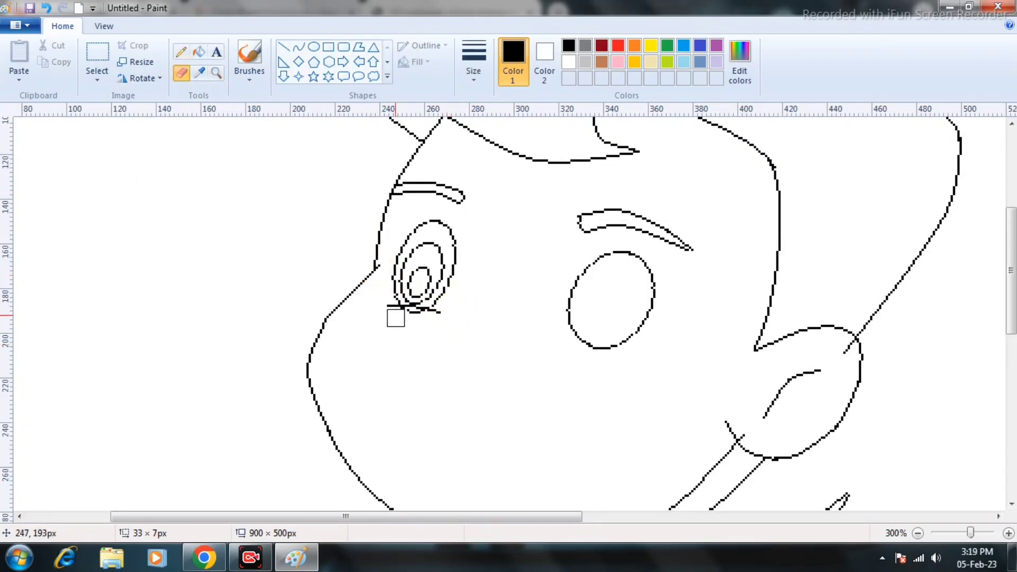
# - Draw an oval iris on the cheek, skew it horizontally by 10 degrees and place it inside the ear-side eye
pyautogui.click(314, 47)
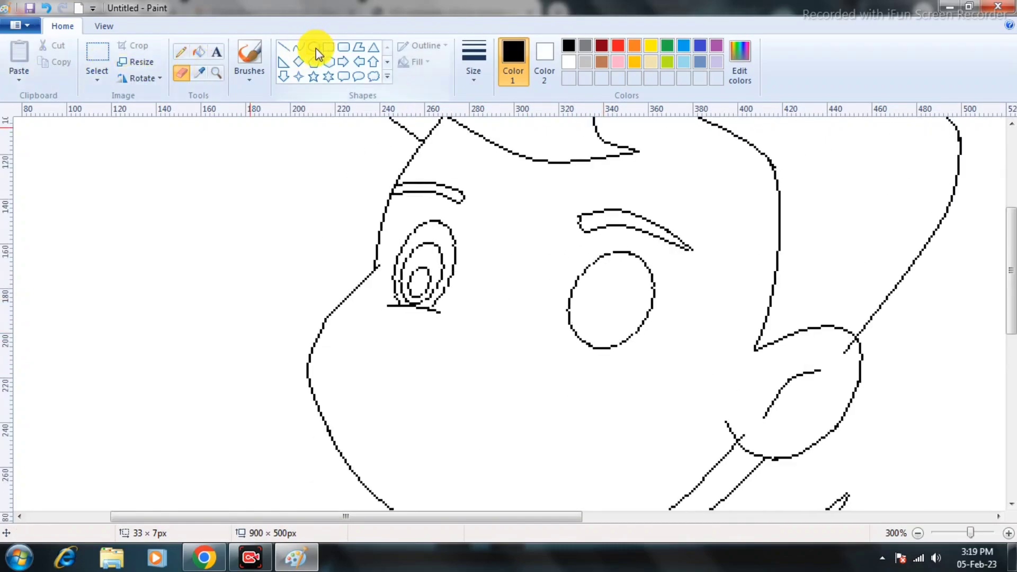
pyautogui.moveTo(499, 381); pyautogui.dragTo(542, 422)
pyautogui.moveTo(530, 401); pyautogui.dragTo(544, 399)
pyautogui.click(97, 53)
pyautogui.moveTo(505, 355); pyautogui.dragTo(570, 428)
pyautogui.click(136, 64)
pyautogui.doubleClick(175, 261)
pyautogui.write('10')
pyautogui.click(116, 339)
pyautogui.moveTo(536, 392); pyautogui.dragTo(604, 304)
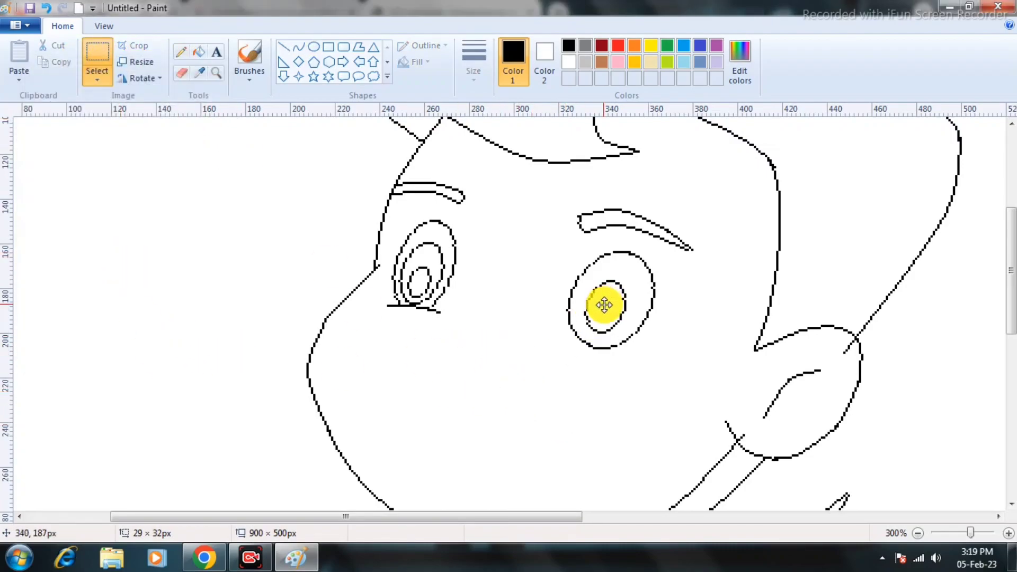
# - Draw an oval pupil about 9 × 13 px, skew it horizontally by 10 degrees and place it within the ear-side eye's iris
pyautogui.click(314, 47)
pyautogui.moveTo(483, 381); pyautogui.dragTo(506, 410)
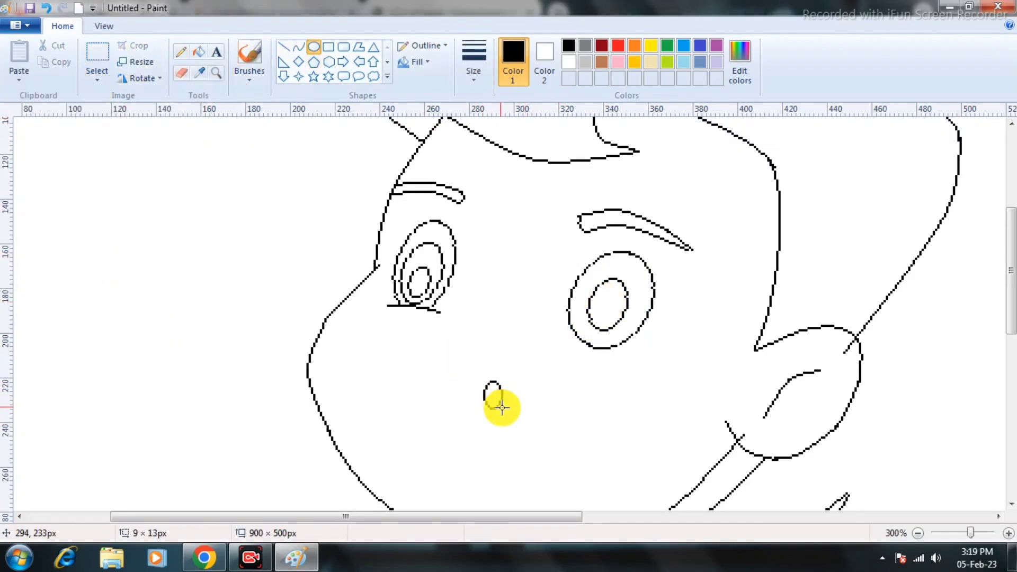
pyautogui.click(97, 53)
pyautogui.click(136, 62)
pyautogui.moveTo(177, 261); pyautogui.dragTo(125, 268)
pyautogui.write('10')
pyautogui.click(116, 339)
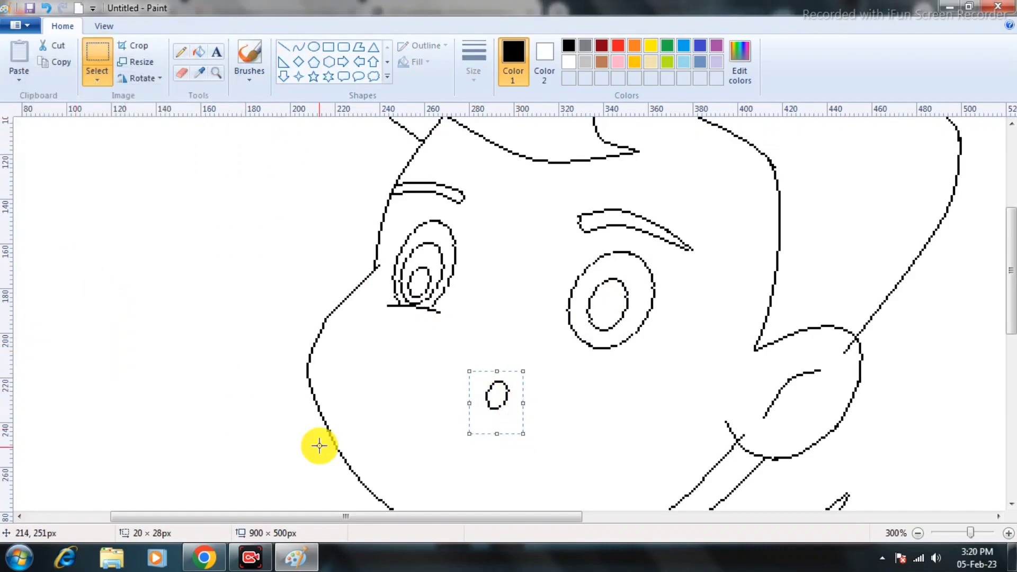
pyautogui.moveTo(486, 414); pyautogui.dragTo(599, 327)
pyautogui.click(459, 403)
# - Close the small gaps in both eyes' outlines with the Pencil at 600% zoom
pyautogui.click(216, 73)
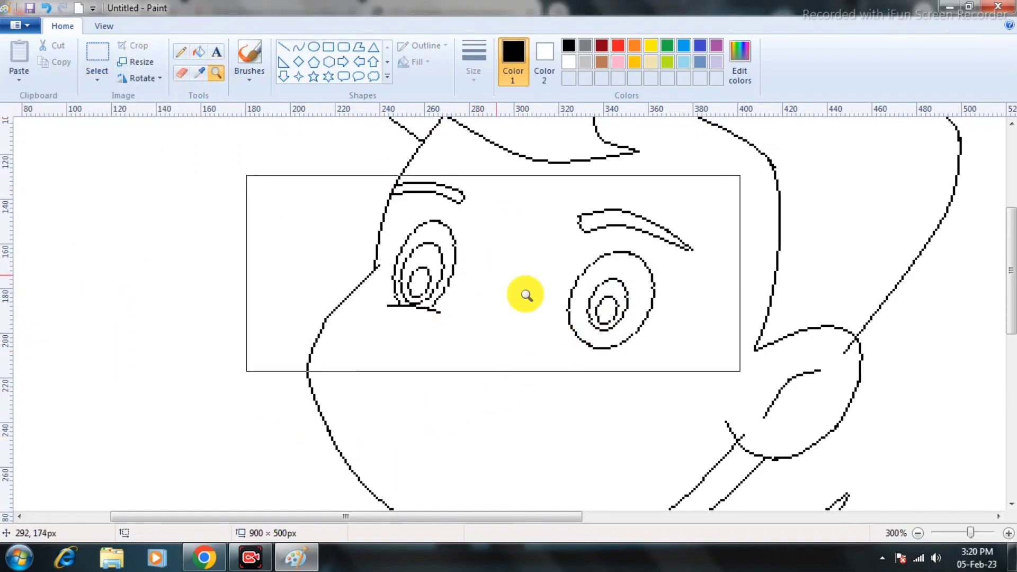
pyautogui.click(609, 318)
pyautogui.click(610, 318)
pyautogui.click(606, 318)
pyautogui.click(181, 52)
pyautogui.click(200, 216)
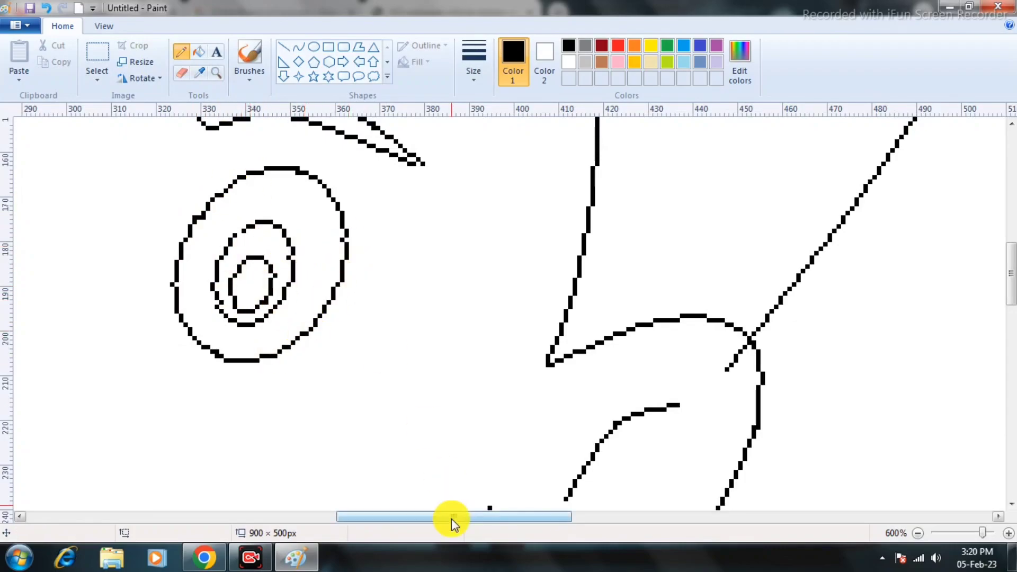
pyautogui.moveTo(454, 517); pyautogui.dragTo(357, 518)
pyautogui.scroll(3, 267, 274)
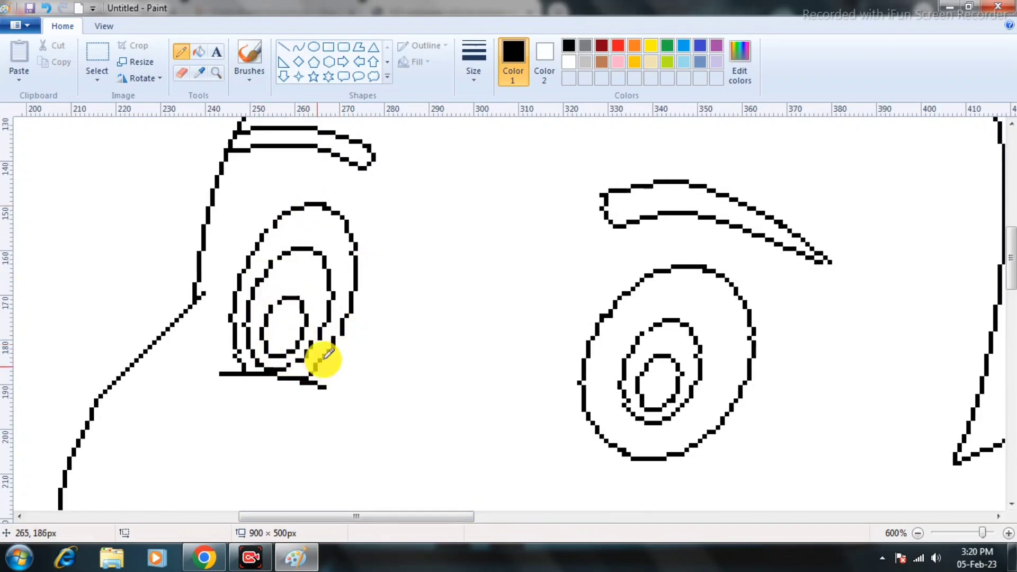
pyautogui.click(199, 52)
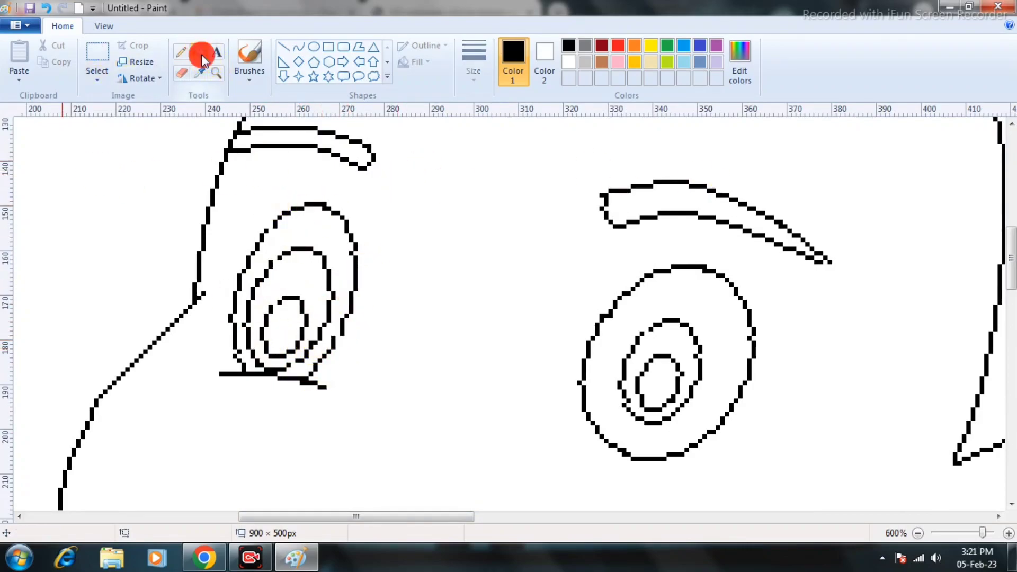
# - Draw a curved lower lid about 32 × 6 px across the ear-side eye's base and erase the part of the oval below it
pyautogui.click(216, 73)
pyautogui.rightClick(416, 284)
pyautogui.rightClick(416, 284)
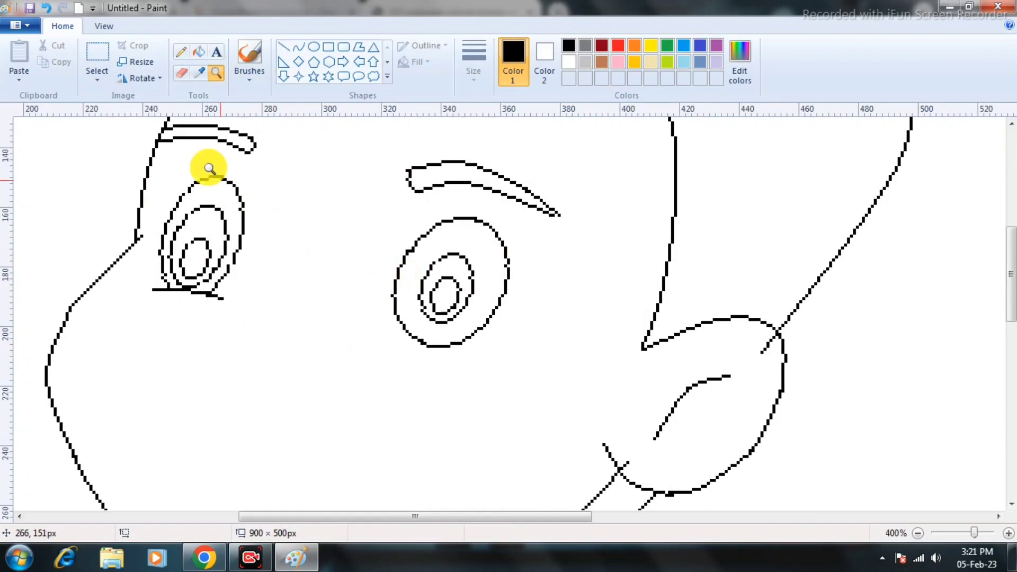
pyautogui.click(299, 47)
pyautogui.moveTo(391, 331); pyautogui.dragTo(483, 344)
pyautogui.click(436, 329)
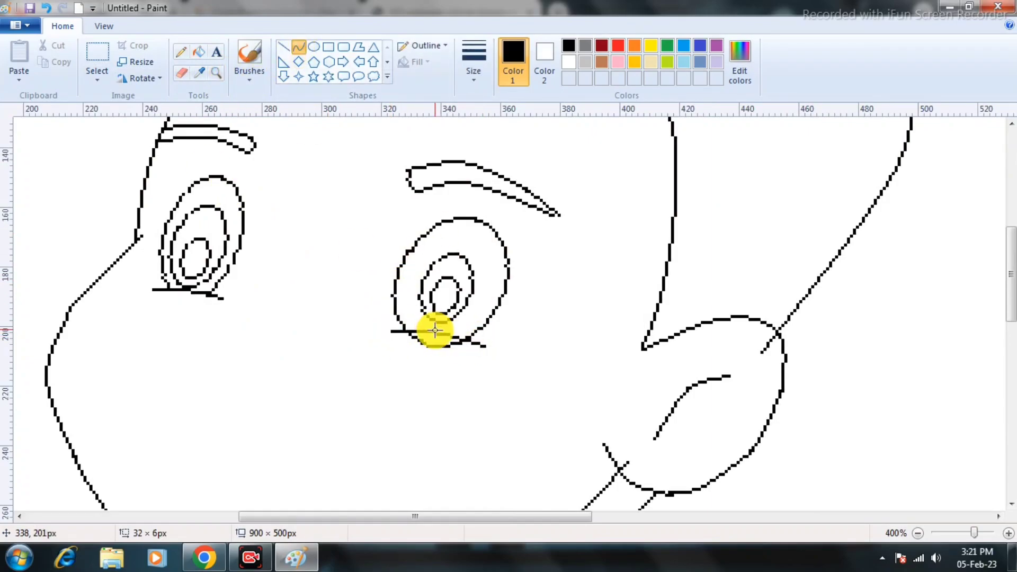
pyautogui.click(182, 73)
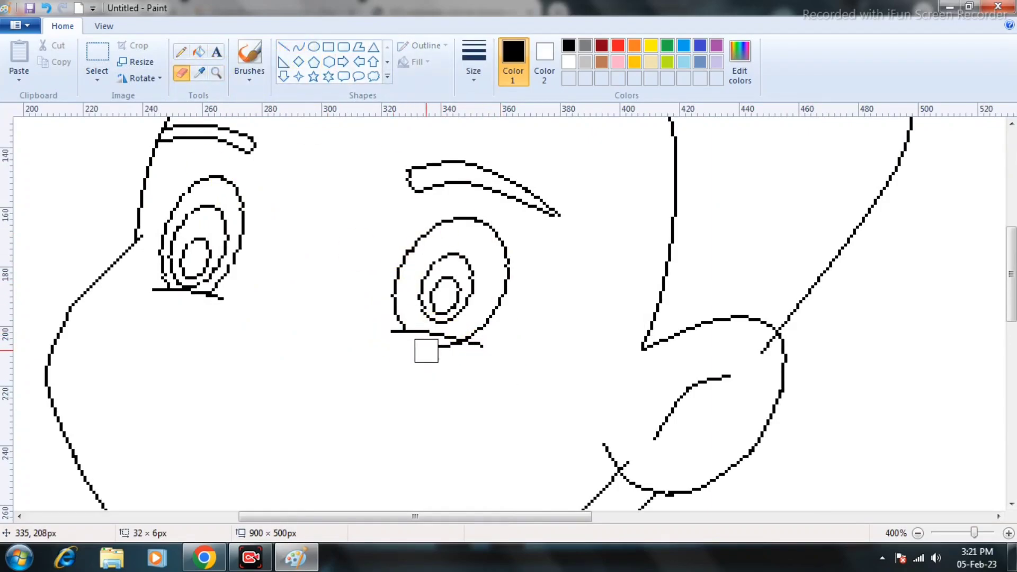
pyautogui.scroll(2, 346, 401)
pyautogui.click(299, 48)
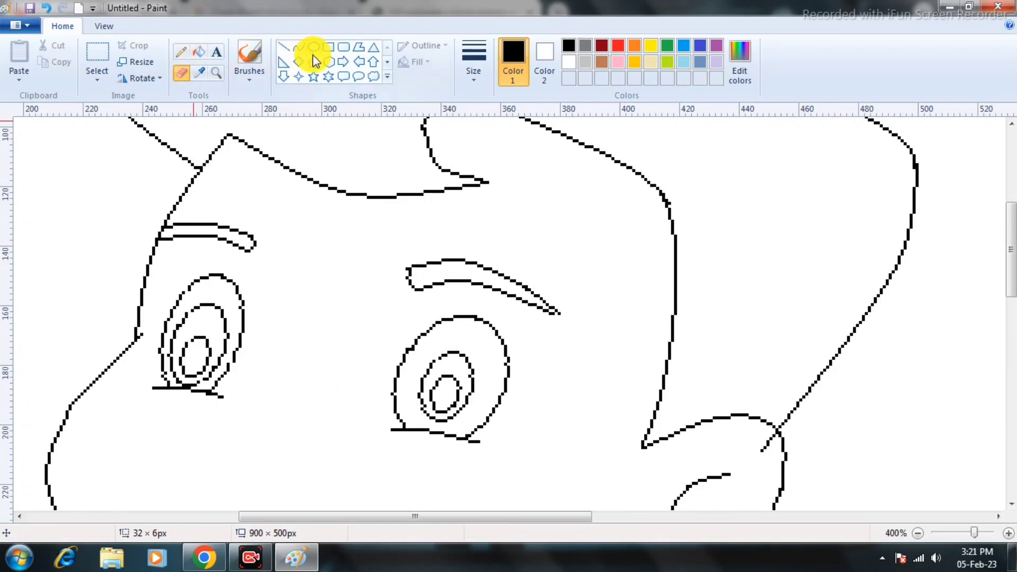
pyautogui.moveTo(298, 396); pyautogui.dragTo(223, 399)
pyautogui.click(265, 402)
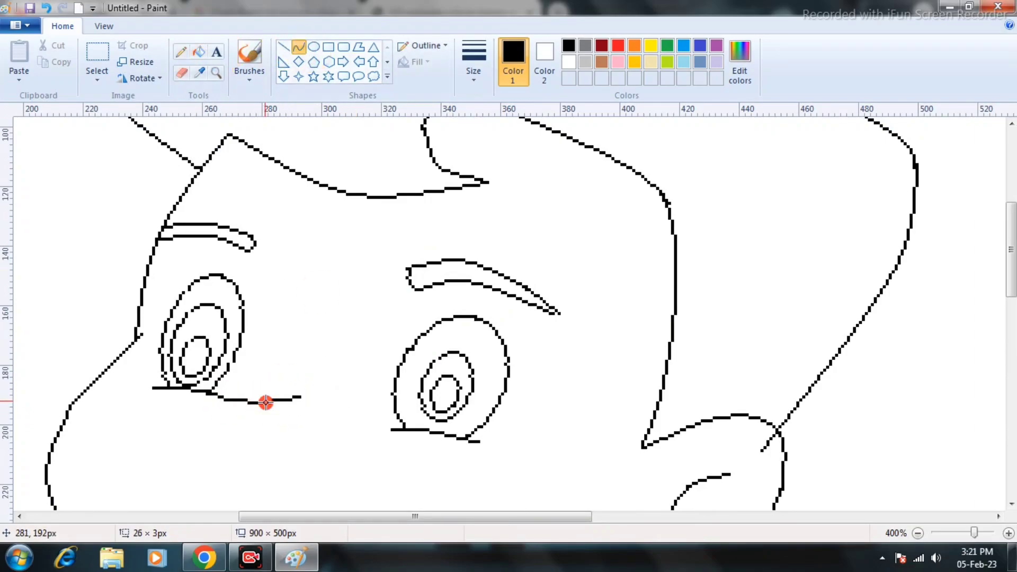
pyautogui.click(245, 406)
pyautogui.hotkey('ctrl', 'z')
# - Draw the nose with a sagging top curve about 24 × 5 px from the forehead-side lower lid and a rounded curve looping beneath it
pyautogui.moveTo(290, 396)
pyautogui.mouseDown()
pyautogui.moveTo(222, 399)
pyautogui.moveTo(265, 404)
pyautogui.mouseUp()
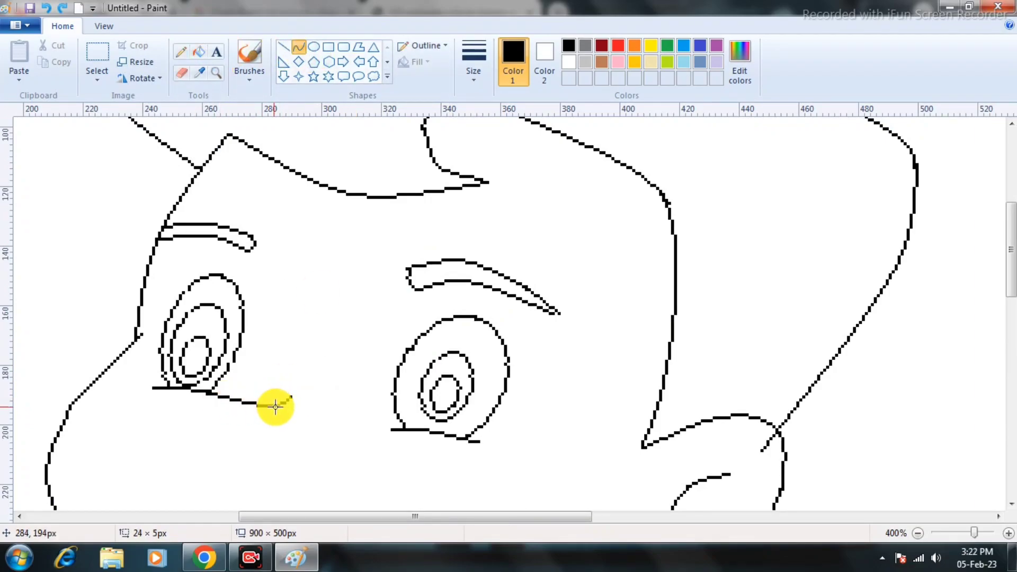
pyautogui.click(275, 406)
pyautogui.moveTo(206, 393)
pyautogui.mouseDown()
pyautogui.moveTo(202, 438)
pyautogui.moveTo(186, 397)
pyautogui.moveTo(177, 411)
pyautogui.moveTo(184, 398)
pyautogui.moveTo(168, 390)
pyautogui.moveTo(193, 391)
pyautogui.moveTo(157, 405)
pyautogui.moveTo(200, 423)
pyautogui.moveTo(194, 446)
pyautogui.moveTo(187, 408)
pyautogui.moveTo(177, 439)
pyautogui.moveTo(288, 430)
pyautogui.moveTo(241, 458)
pyautogui.moveTo(288, 451)
pyautogui.moveTo(232, 454)
pyautogui.mouseUp()
pyautogui.click(177, 408)
pyautogui.click(264, 453)
# - Erase the underside of the nose and redraw it as a shallow curve about 29 × 6 px continuing from the rounded tip
pyautogui.click(182, 73)
pyautogui.click(301, 51)
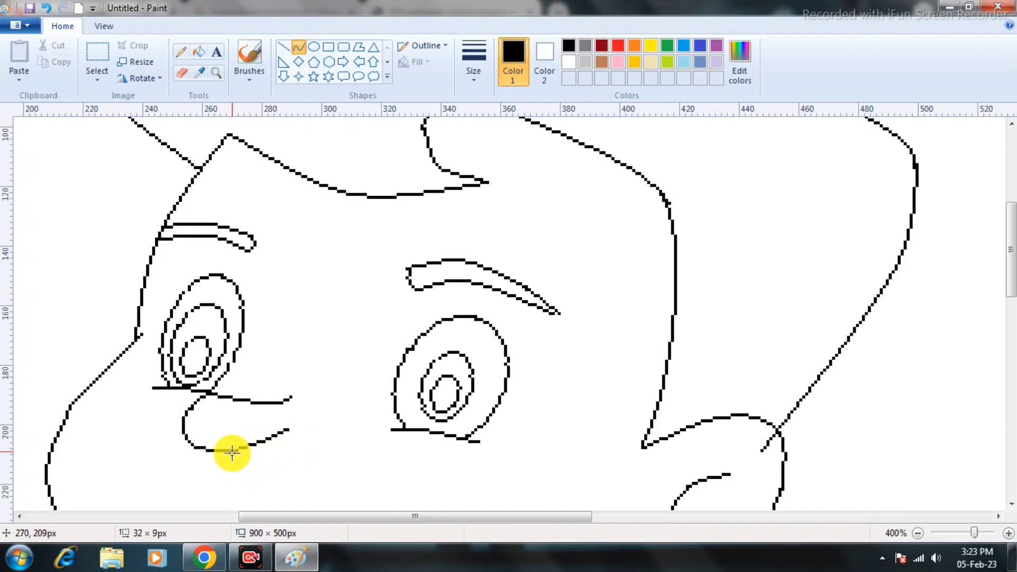
pyautogui.click(181, 72)
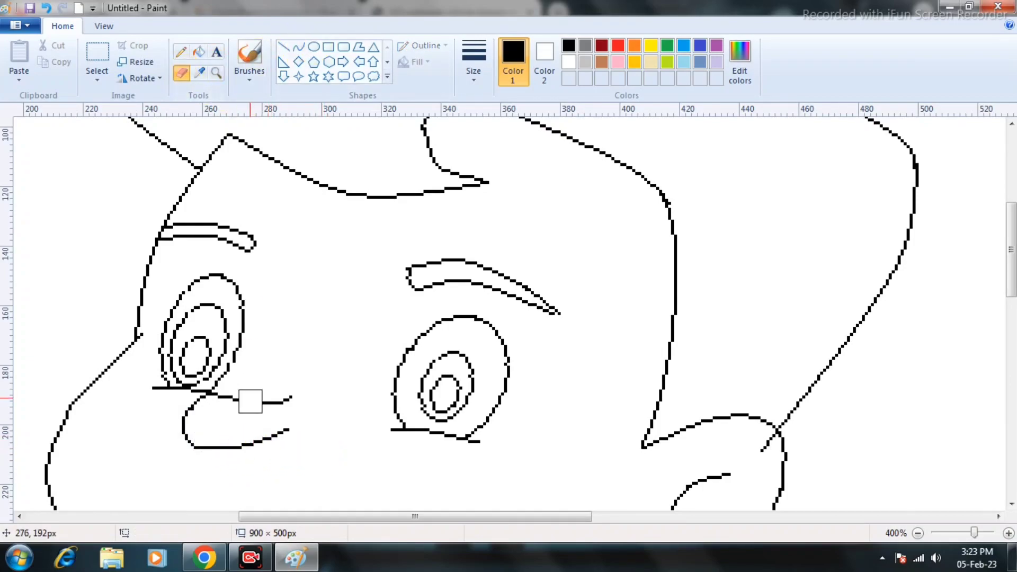
pyautogui.click(299, 46)
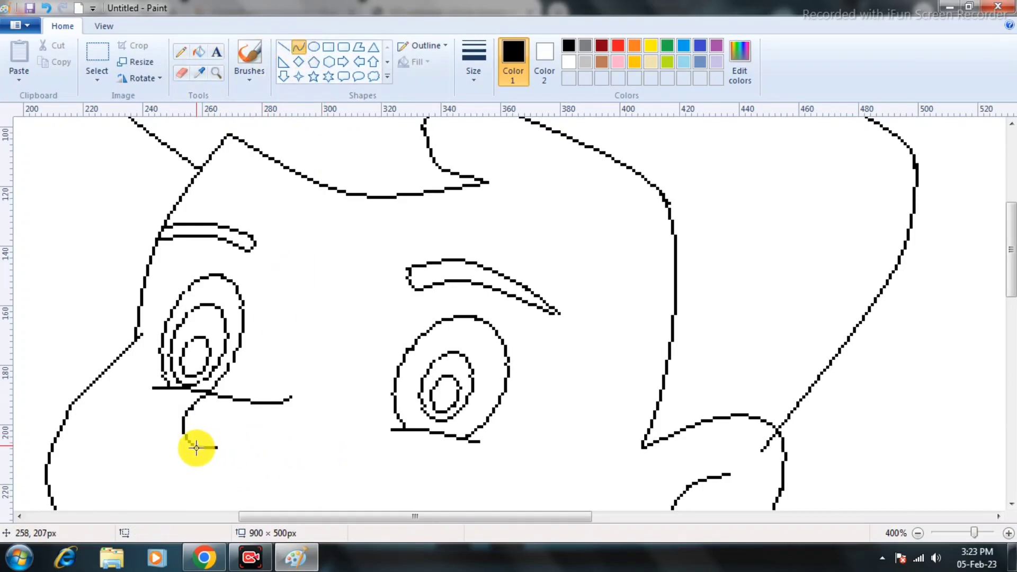
pyautogui.moveTo(196, 448); pyautogui.dragTo(222, 461)
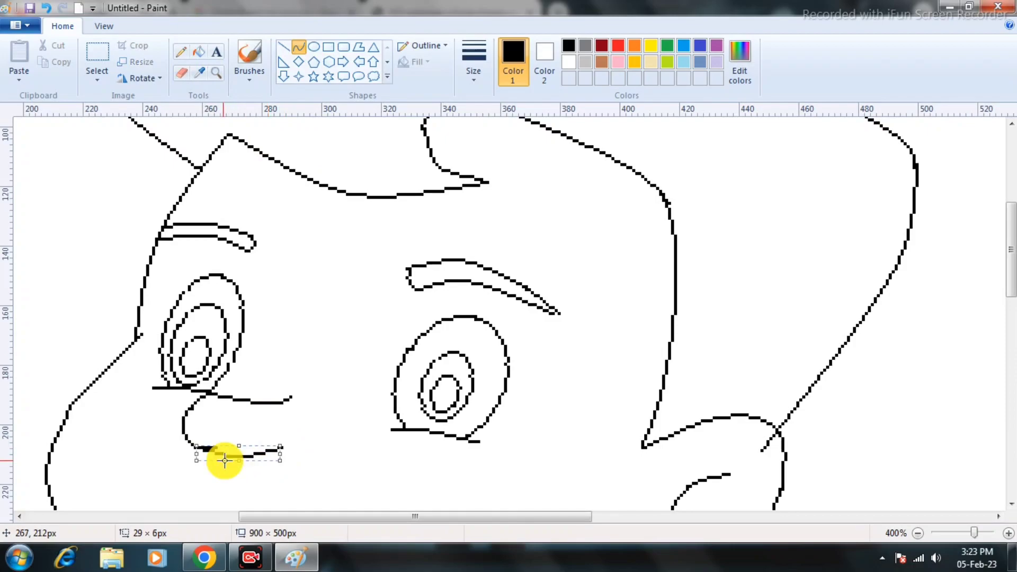
pyautogui.scroll(-3, 336, 447)
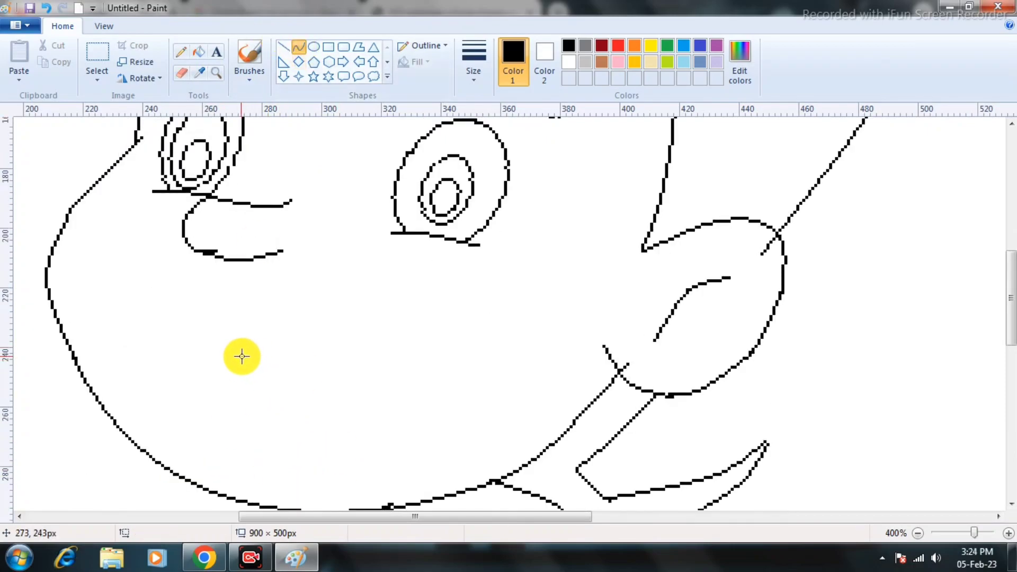
# - Draw the smile as a sagging curve about 56 × 17 px beneath the nose
pyautogui.moveTo(222, 358); pyautogui.dragTo(388, 375)
pyautogui.moveTo(318, 382)
pyautogui.mouseDown()
pyautogui.moveTo(277, 397)
pyautogui.moveTo(293, 393)
pyautogui.mouseUp()
pyautogui.click(216, 73)
pyautogui.click(333, 401)
pyautogui.rightClick(331, 400)
pyautogui.rightClick(332, 400)
pyautogui.rightClick(151, 365)
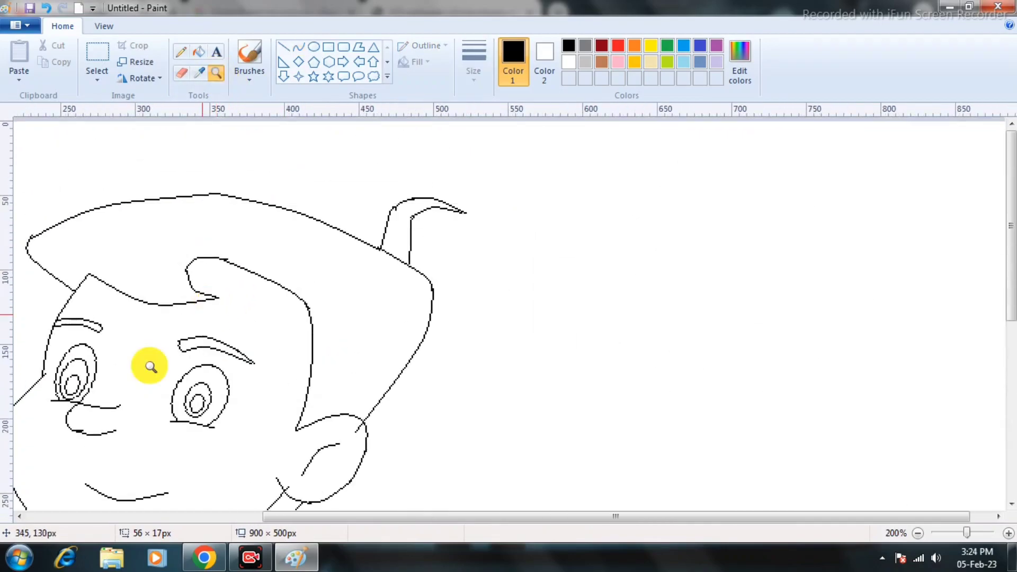
pyautogui.scroll(-1, 138, 395)
pyautogui.moveTo(327, 517); pyautogui.dragTo(276, 517)
# - Draw a second, deeper curve just below the smile line, meeting it at both ends
pyautogui.click(298, 47)
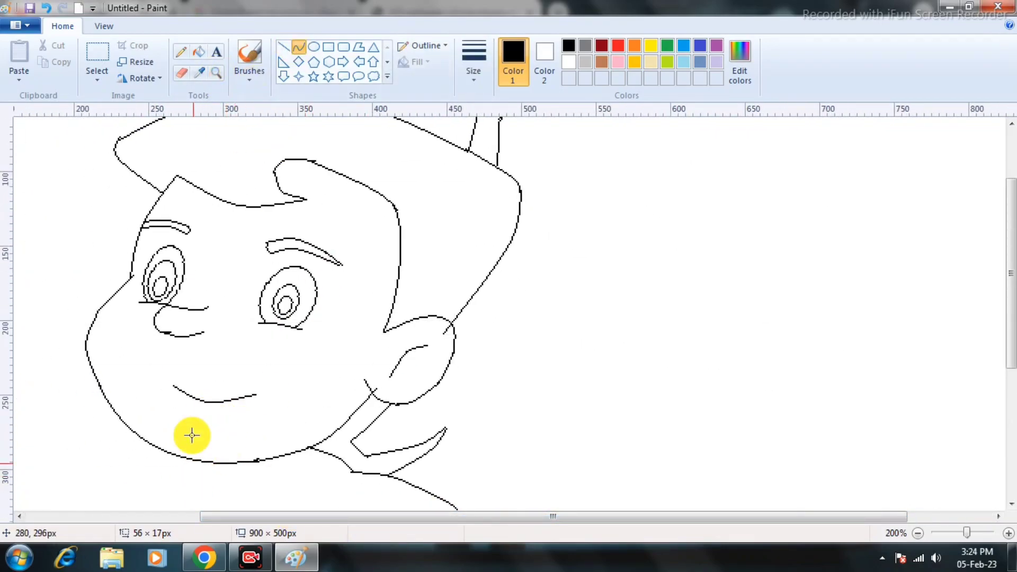
pyautogui.moveTo(183, 388)
pyautogui.mouseDown()
pyautogui.moveTo(247, 397)
pyautogui.moveTo(205, 397)
pyautogui.moveTo(208, 417)
pyautogui.mouseUp()
pyautogui.click(269, 370)
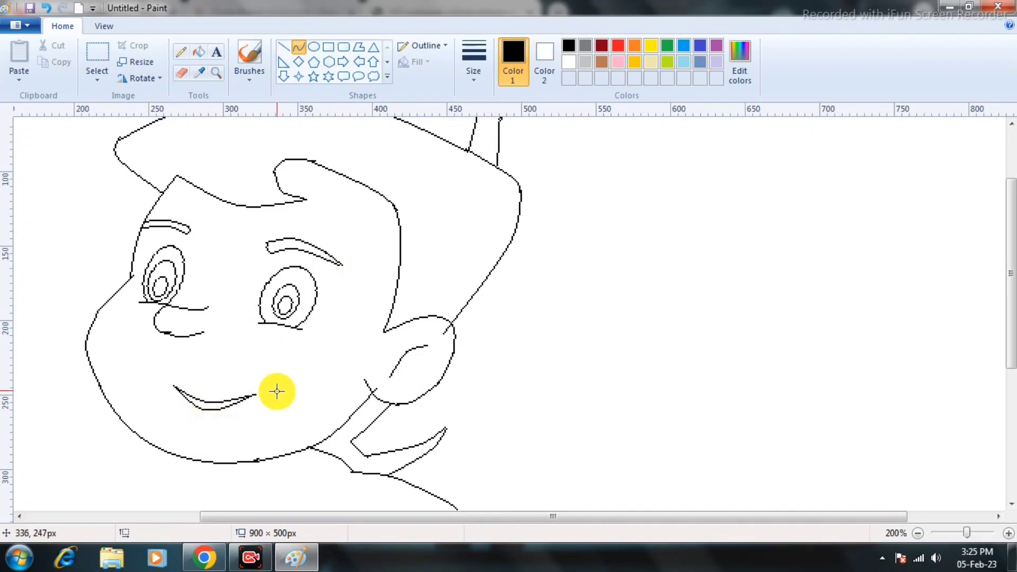
# - Select the mouth in an area about 74 × 39 px and move it up slightly toward the nose
pyautogui.moveTo(170, 374); pyautogui.dragTo(224, 413)
pyautogui.hotkey('ctrl', 'z')
pyautogui.click(98, 53)
pyautogui.moveTo(165, 373); pyautogui.dragTo(276, 433)
pyautogui.moveTo(236, 404); pyautogui.dragTo(238, 389)
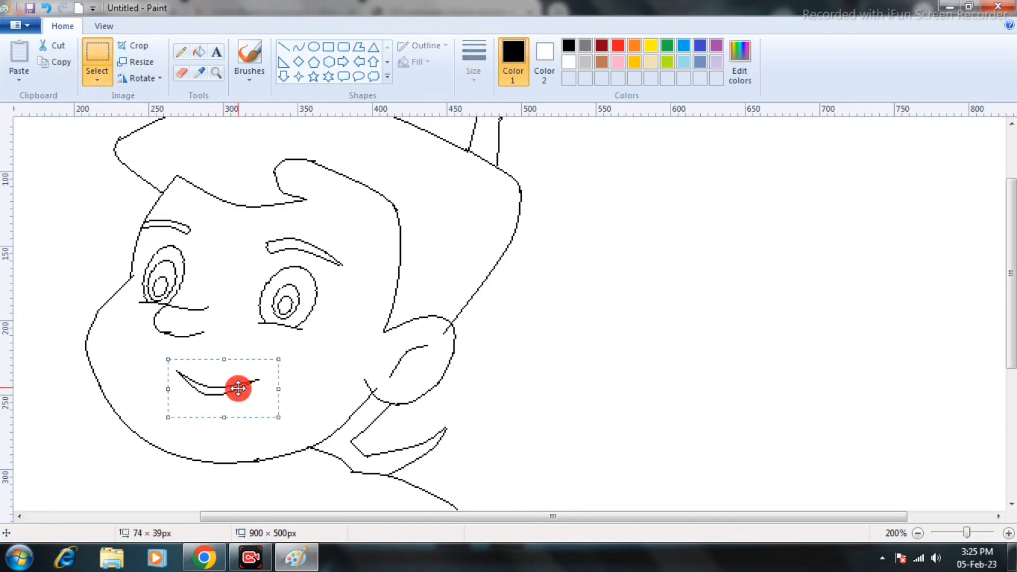
pyautogui.click(242, 447)
# - Extend both corners of the smile upward with short curves
pyautogui.click(298, 47)
pyautogui.moveTo(177, 376); pyautogui.dragTo(169, 368)
pyautogui.click(257, 401)
pyautogui.moveTo(256, 381); pyautogui.dragTo(277, 370)
pyautogui.moveTo(270, 374); pyautogui.dragTo(270, 368)
pyautogui.hotkey('ctrl', 'z')
pyautogui.moveTo(263, 373); pyautogui.dragTo(263, 377)
pyautogui.click(276, 401)
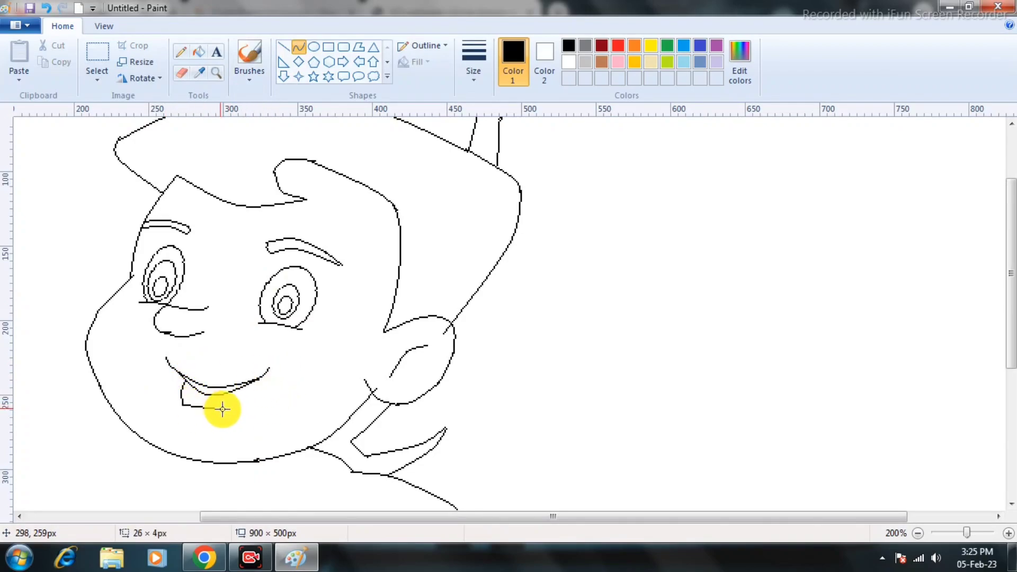
# - Outline the open lower mouth with a rounded bottom curve and a side curve rising to the ear-side corner
pyautogui.hotkey('ctrl', 'z')
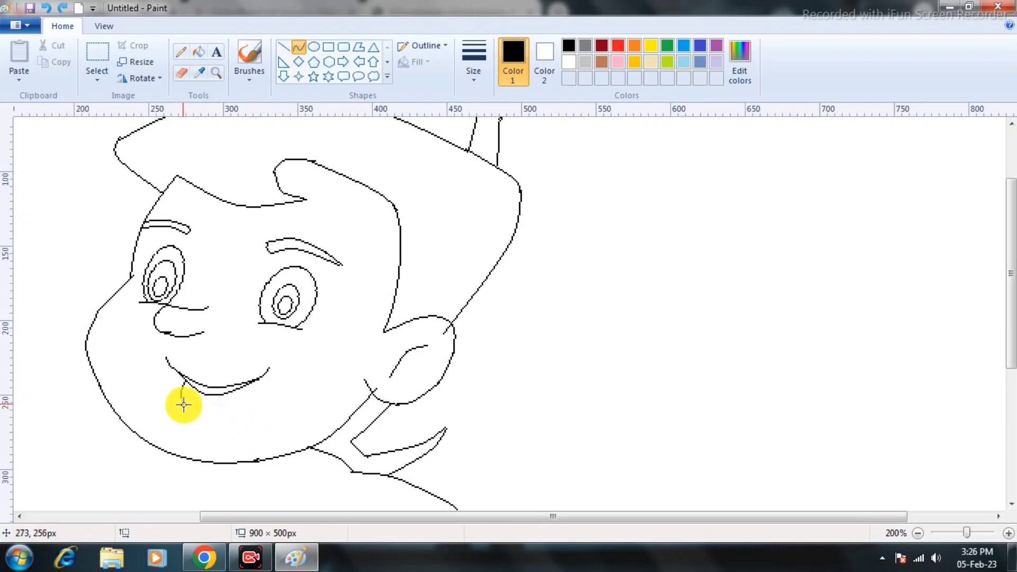
pyautogui.moveTo(198, 413); pyautogui.dragTo(184, 409)
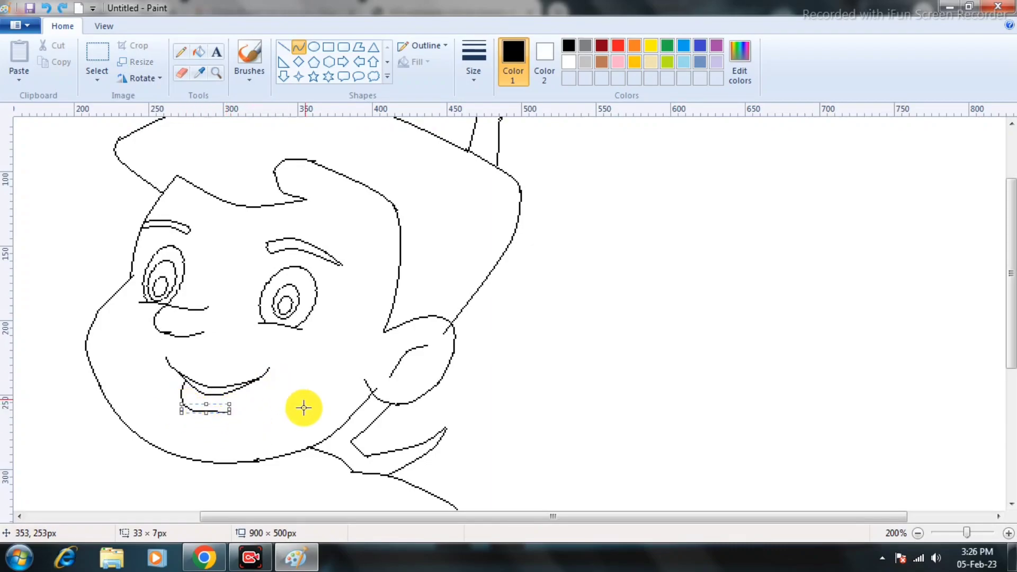
pyautogui.click(303, 407)
pyautogui.click(181, 73)
pyautogui.click(299, 46)
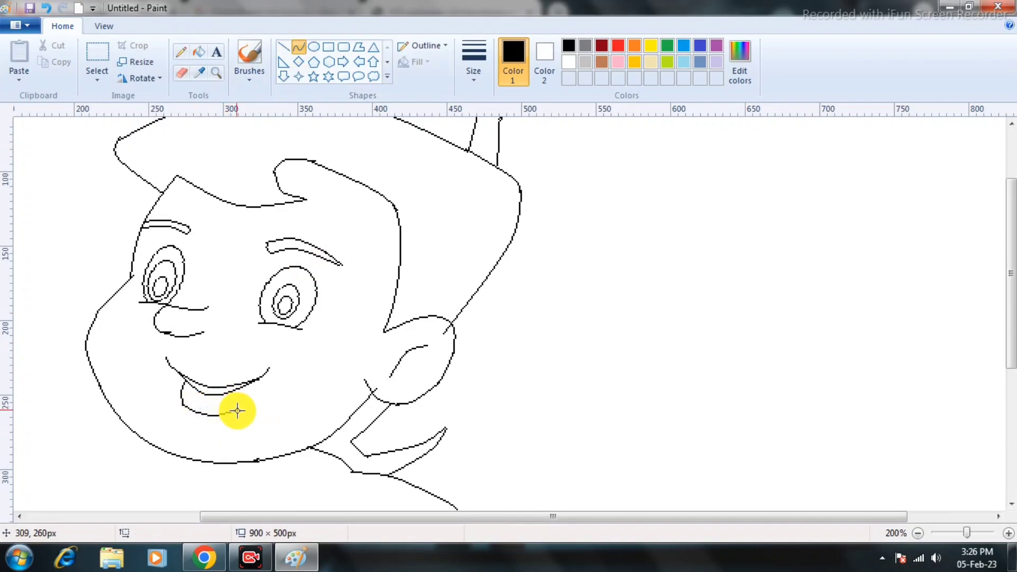
pyautogui.moveTo(238, 411)
pyautogui.mouseDown()
pyautogui.moveTo(263, 376)
pyautogui.moveTo(247, 406)
pyautogui.mouseUp()
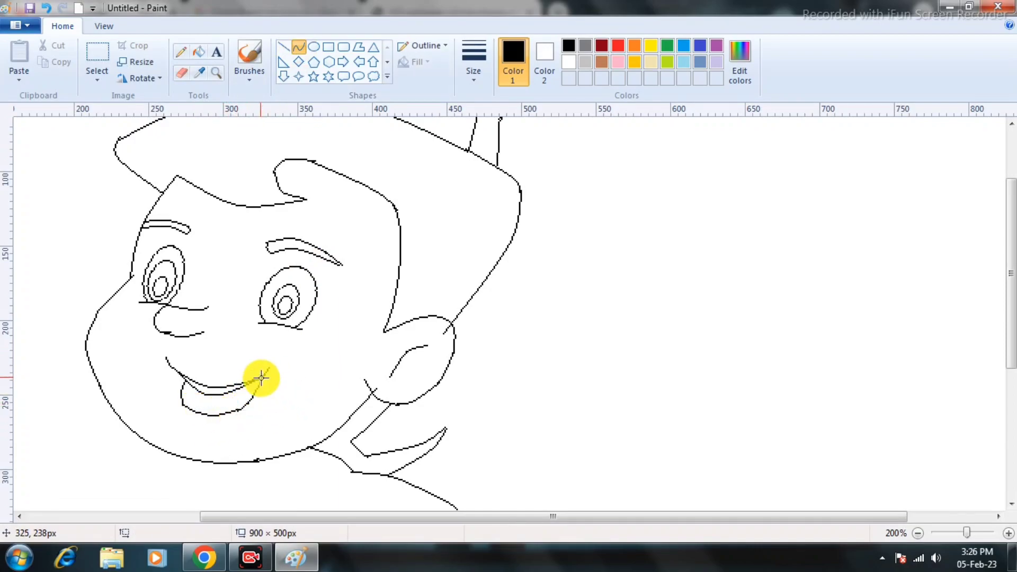
# - Draw a shallow chin curve below the mouth, and outline the tongue and a short dividing curve inside it
pyautogui.moveTo(180, 426); pyautogui.dragTo(250, 401)
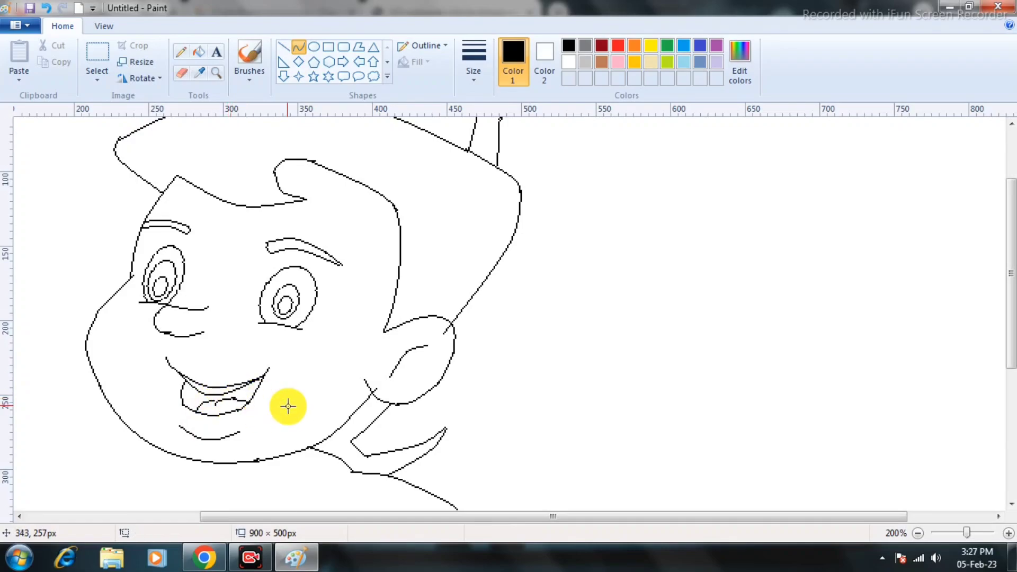
pyautogui.moveTo(192, 402); pyautogui.dragTo(195, 411)
pyautogui.click(200, 399)
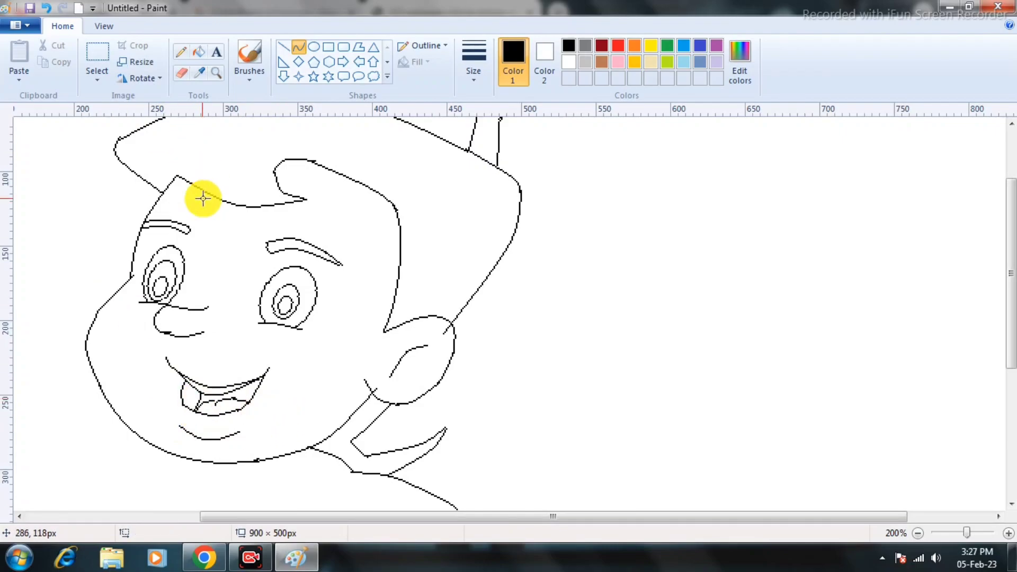
# - Touch up the tongue's centre crease and top edge with the Pencil at 500% zoom
pyautogui.click(217, 74)
pyautogui.click(224, 388)
pyautogui.click(249, 305)
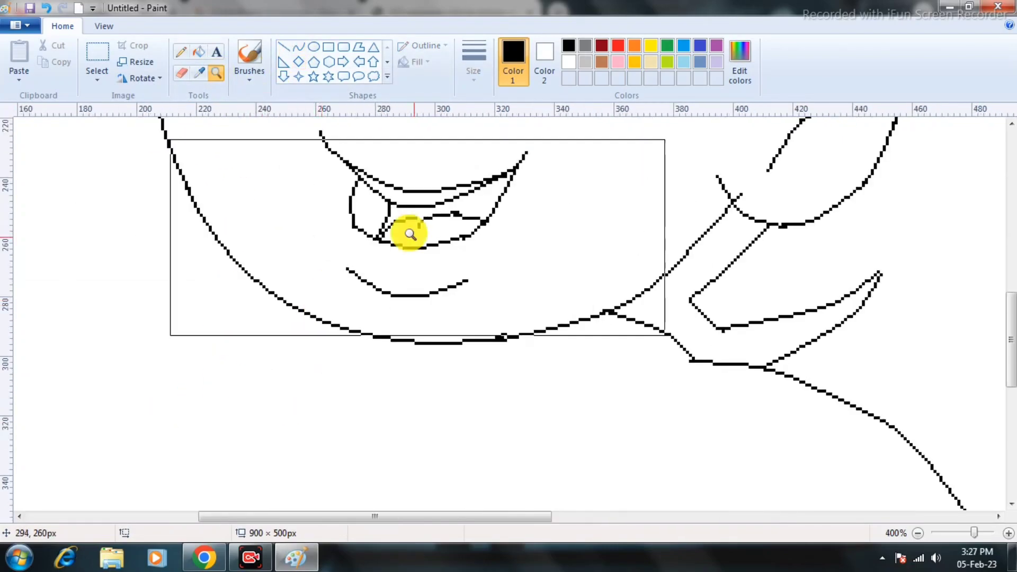
pyautogui.click(408, 233)
pyautogui.click(182, 52)
pyautogui.moveTo(336, 228); pyautogui.dragTo(331, 238)
pyautogui.click(182, 73)
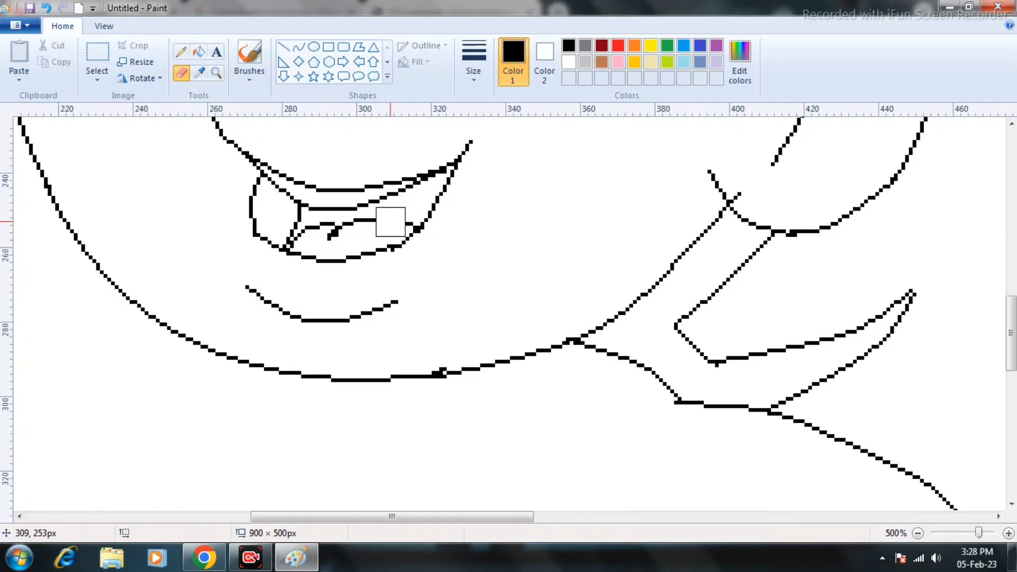
pyautogui.click(181, 52)
pyautogui.click(377, 219)
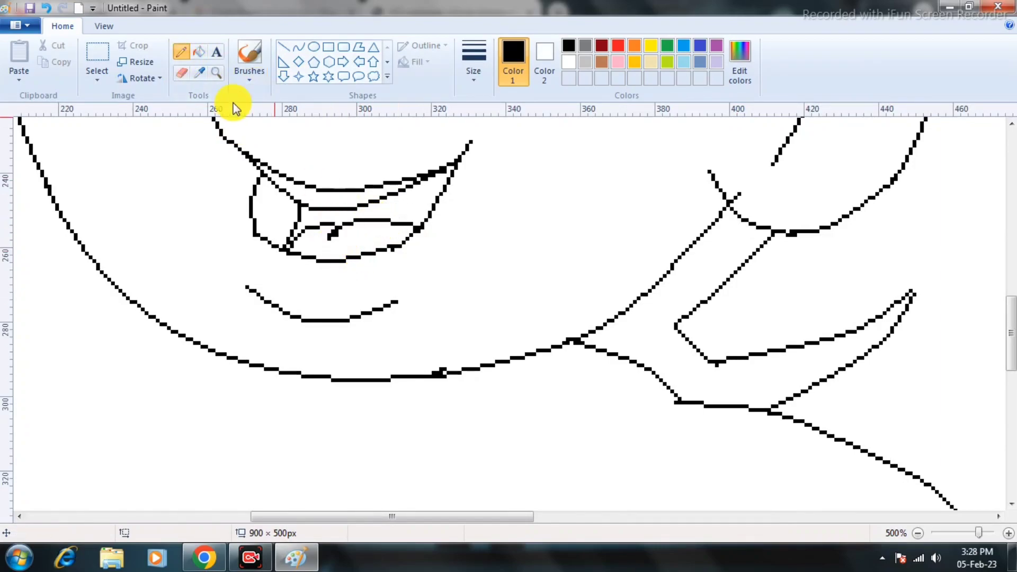
# - Erase the nose's tip and underside and redraw them lower, with a bottom curve about 36 × 7 px
pyautogui.click(182, 74)
pyautogui.scroll(5, 348, 253)
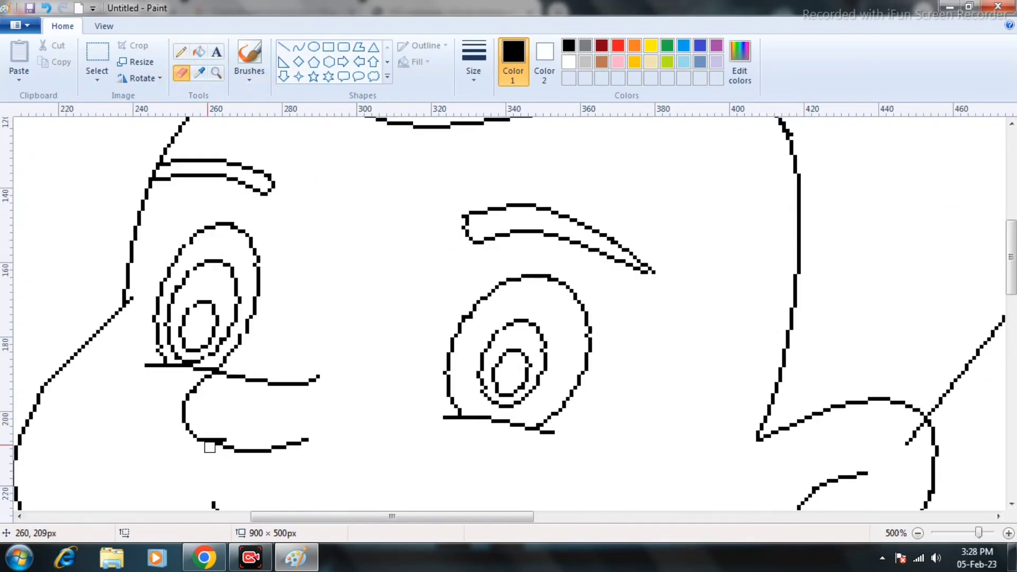
pyautogui.scroll(-1, 370, 396)
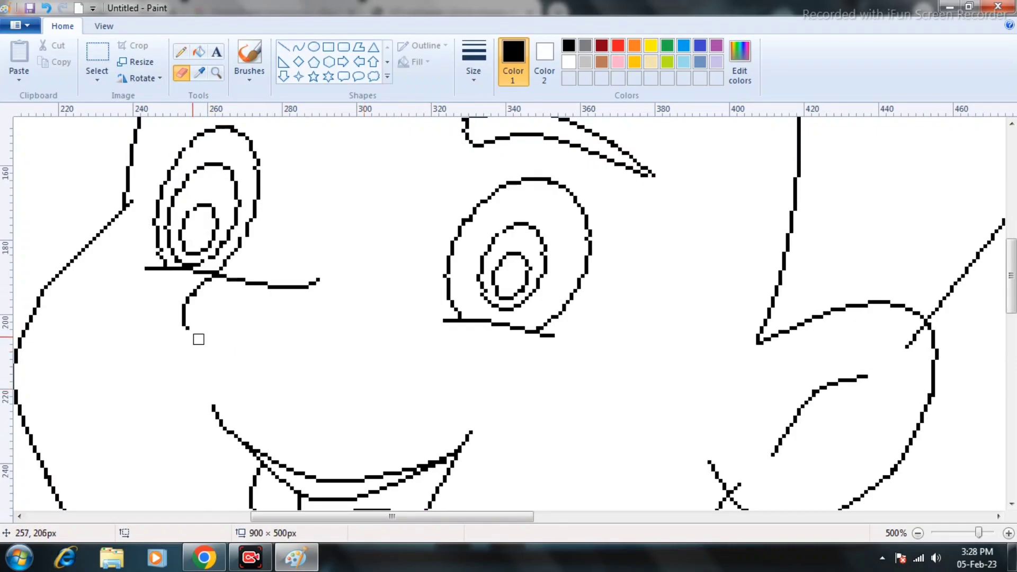
pyautogui.click(285, 51)
pyautogui.moveTo(184, 321)
pyautogui.mouseDown()
pyautogui.moveTo(191, 357)
pyautogui.moveTo(206, 365)
pyautogui.mouseUp()
pyautogui.hotkey('ctrl', 'z')
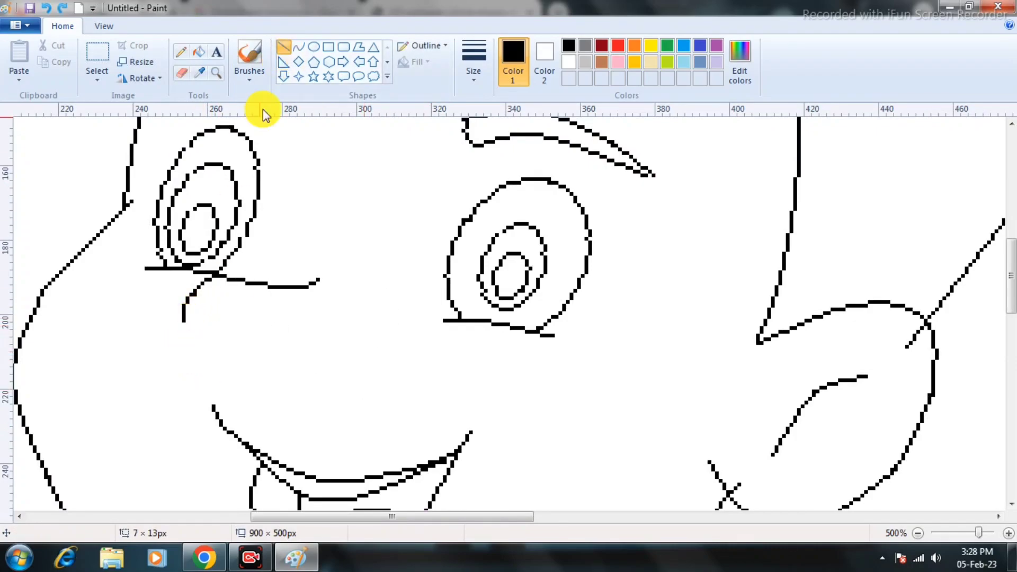
pyautogui.click(298, 48)
pyautogui.moveTo(182, 320)
pyautogui.mouseDown()
pyautogui.moveTo(214, 365)
pyautogui.moveTo(175, 336)
pyautogui.moveTo(325, 336)
pyautogui.moveTo(295, 368)
pyautogui.moveTo(233, 376)
pyautogui.moveTo(327, 350)
pyautogui.mouseUp()
pyautogui.click(182, 72)
pyautogui.click(298, 47)
pyautogui.hotkey('ctrl', 'z')
pyautogui.moveTo(265, 360); pyautogui.dragTo(259, 374)
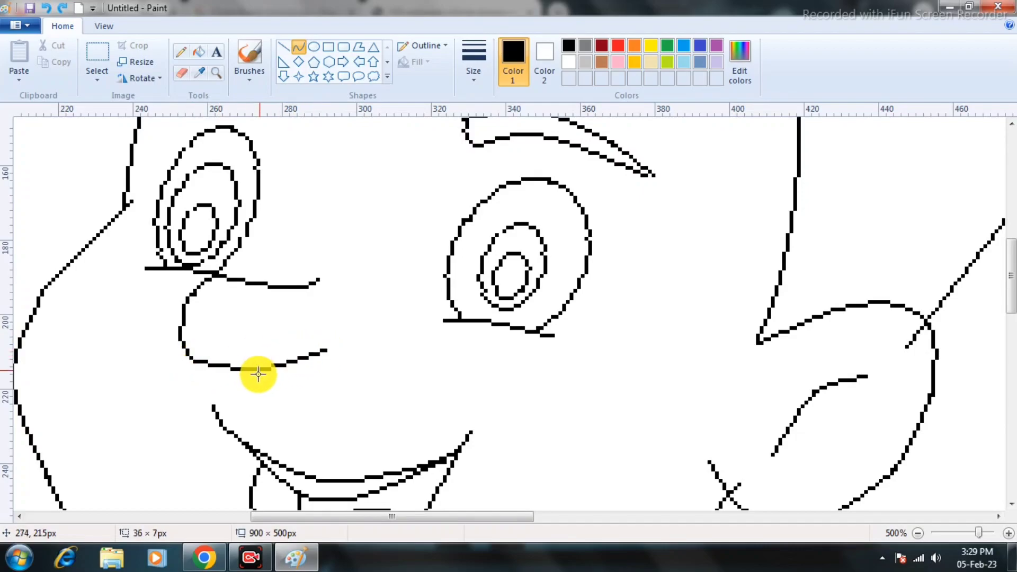
# - Select the whole character drawing and move it down toward the middle of the canvas
pyautogui.scroll(-2, 383, 422)
pyautogui.click(217, 73)
pyautogui.scroll(-2, 406, 272)
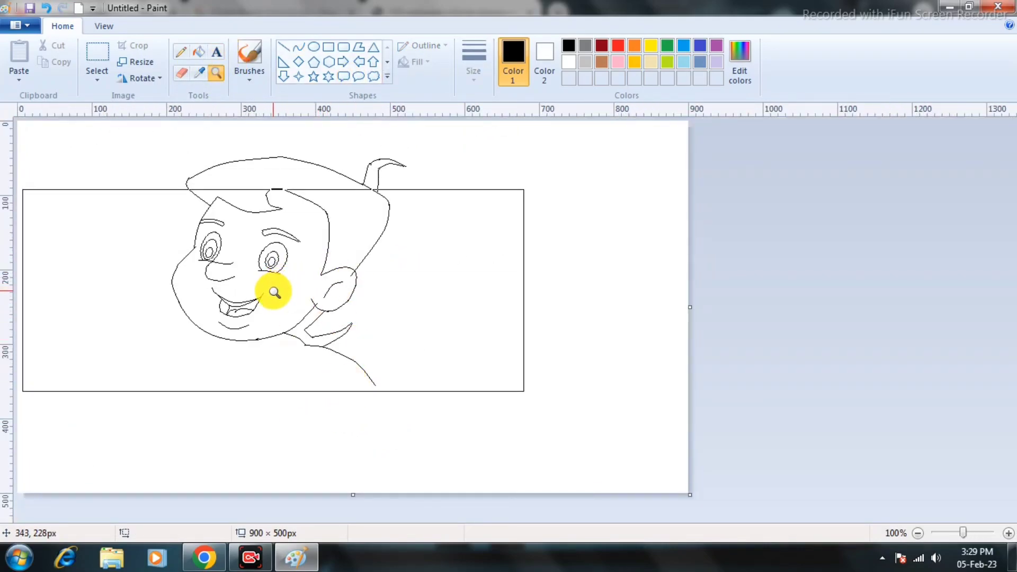
pyautogui.click(298, 46)
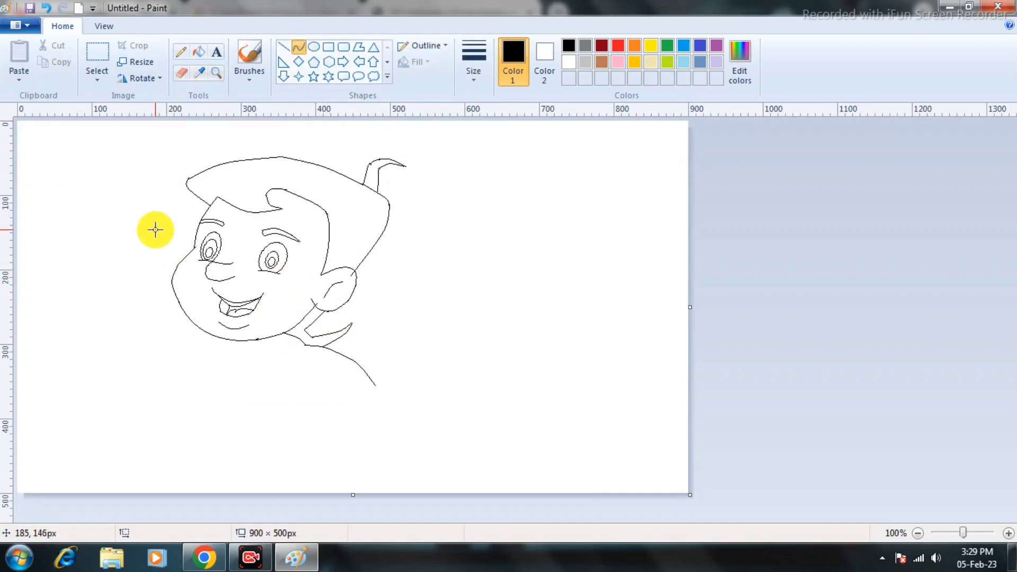
pyautogui.click(97, 53)
pyautogui.moveTo(141, 129)
pyautogui.mouseDown()
pyautogui.moveTo(271, 168)
pyautogui.moveTo(452, 402)
pyautogui.mouseUp()
pyautogui.moveTo(361, 313)
pyautogui.mouseDown()
pyautogui.moveTo(415, 389)
pyautogui.moveTo(414, 363)
pyautogui.mouseUp()
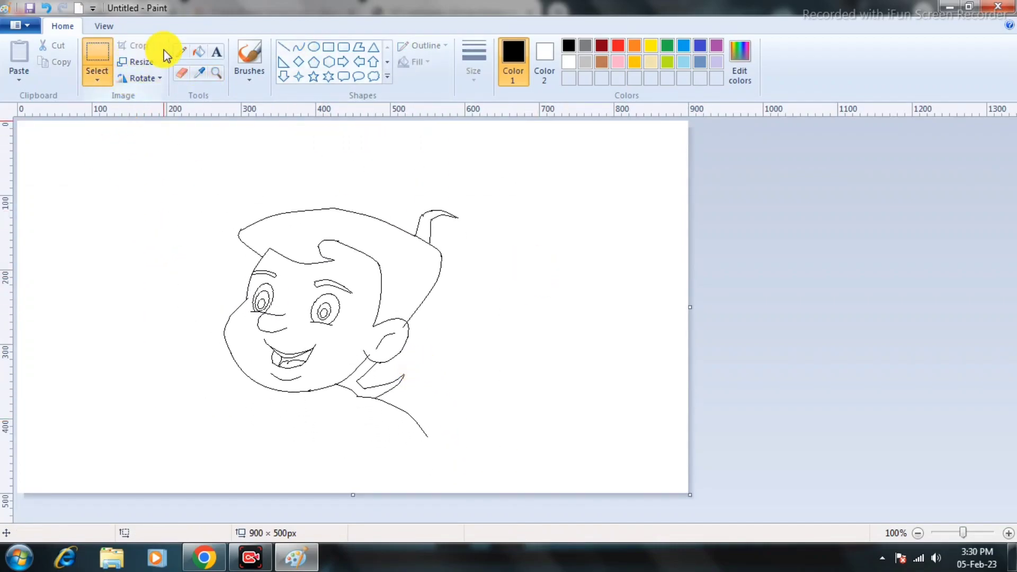
# - Draw the raised arm's inner edge as a curve rising from the cheek beside the forehead
pyautogui.click(180, 52)
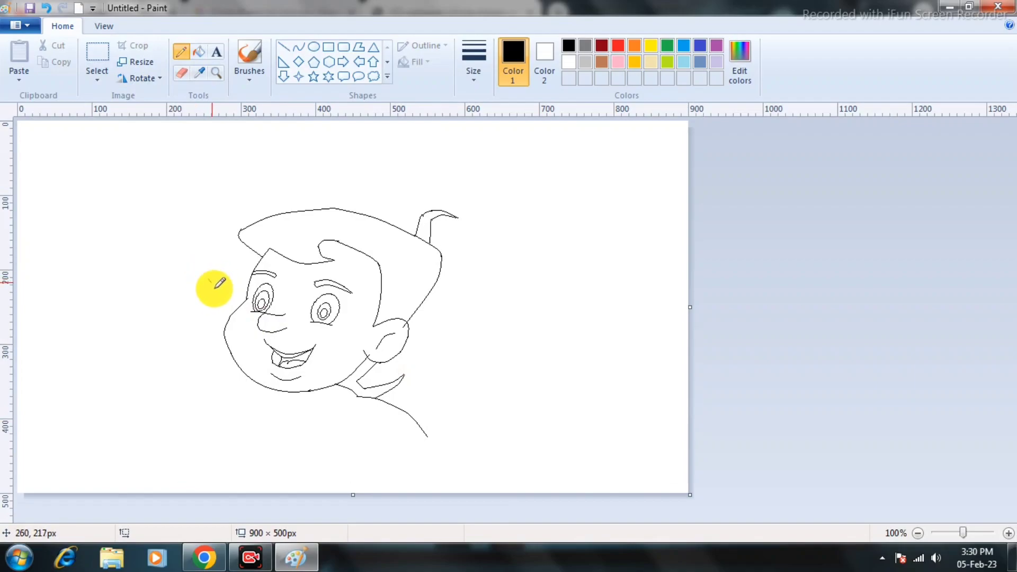
pyautogui.moveTo(215, 288); pyautogui.dragTo(231, 317)
pyautogui.hotkey('ctrl', 'z')
pyautogui.click(298, 47)
pyautogui.moveTo(214, 283); pyautogui.dragTo(227, 291)
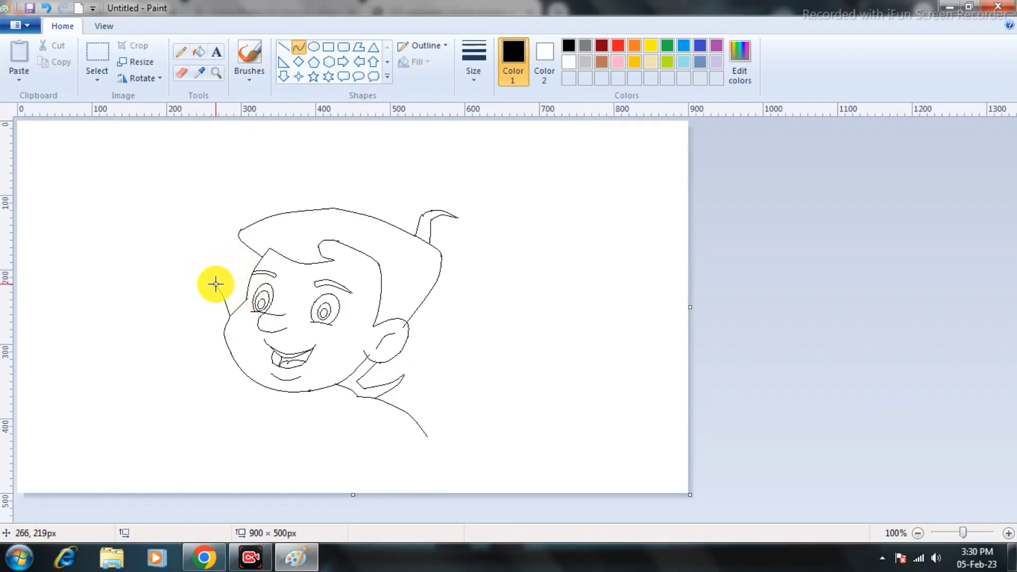
pyautogui.hotkey('ctrl', 'z')
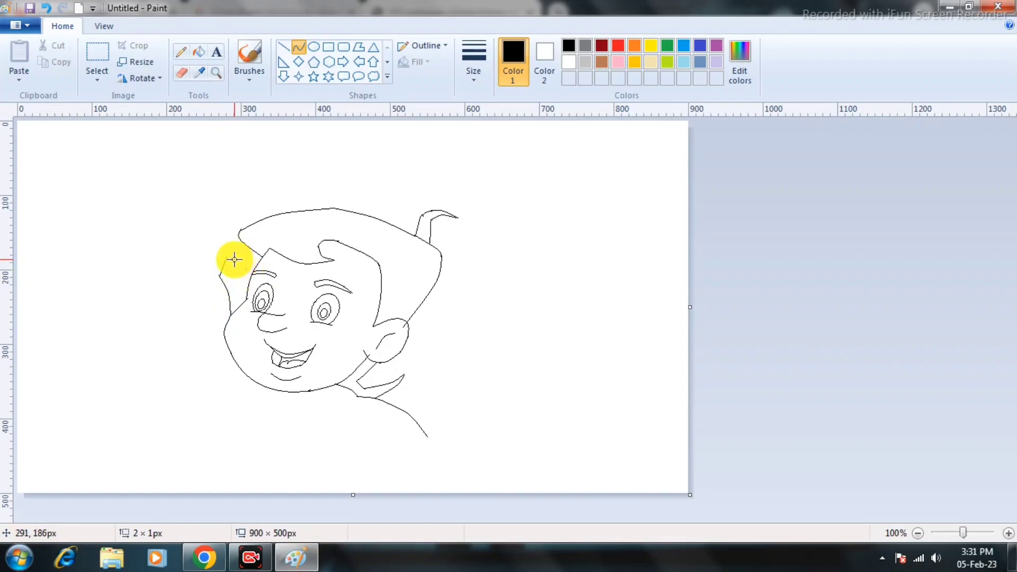
# - Draw a curved outer edge for the arm's lower part and move it slightly away from the face
pyautogui.moveTo(234, 260); pyautogui.dragTo(221, 406)
pyautogui.click(210, 381)
pyautogui.hotkey('ctrl', 'z')
pyautogui.click(93, 55)
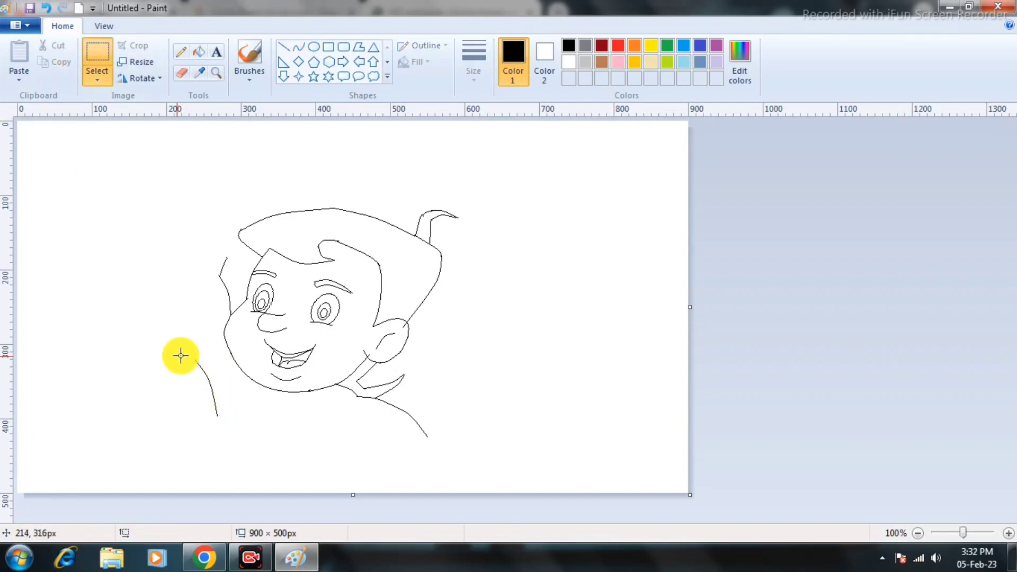
pyautogui.moveTo(180, 356); pyautogui.dragTo(226, 425)
pyautogui.moveTo(218, 397); pyautogui.dragTo(211, 401)
pyautogui.click(261, 419)
# - Draw the outer forearm edge about 8 × 101 px upward from the elbow, with a short outward wrist line above
pyautogui.click(301, 49)
pyautogui.moveTo(191, 365)
pyautogui.mouseDown()
pyautogui.moveTo(186, 287)
pyautogui.moveTo(195, 290)
pyautogui.mouseUp()
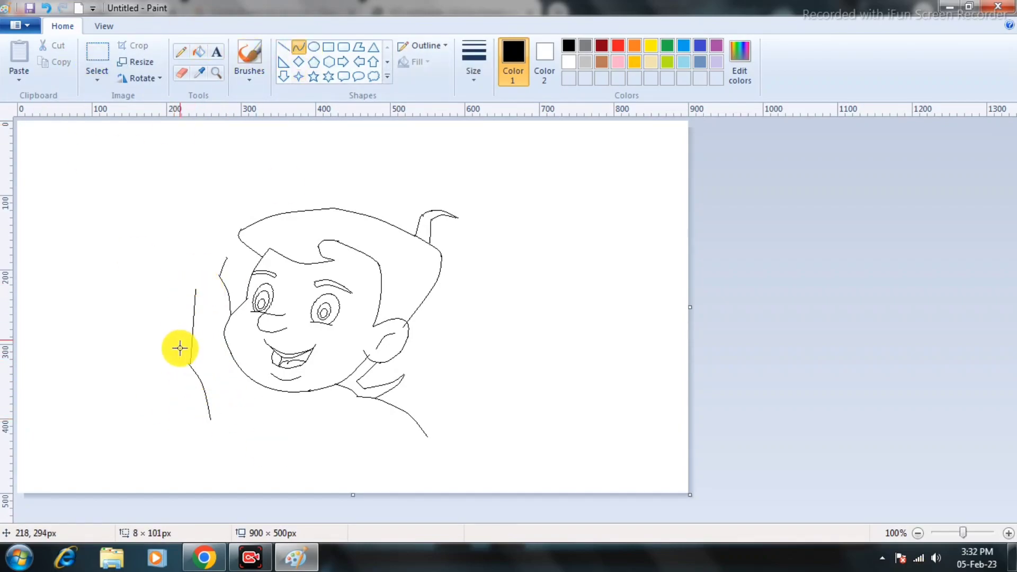
pyautogui.moveTo(186, 356)
pyautogui.mouseDown()
pyautogui.moveTo(193, 264)
pyautogui.moveTo(187, 291)
pyautogui.moveTo(184, 263)
pyautogui.mouseUp()
pyautogui.hotkey('ctrl', 'z')
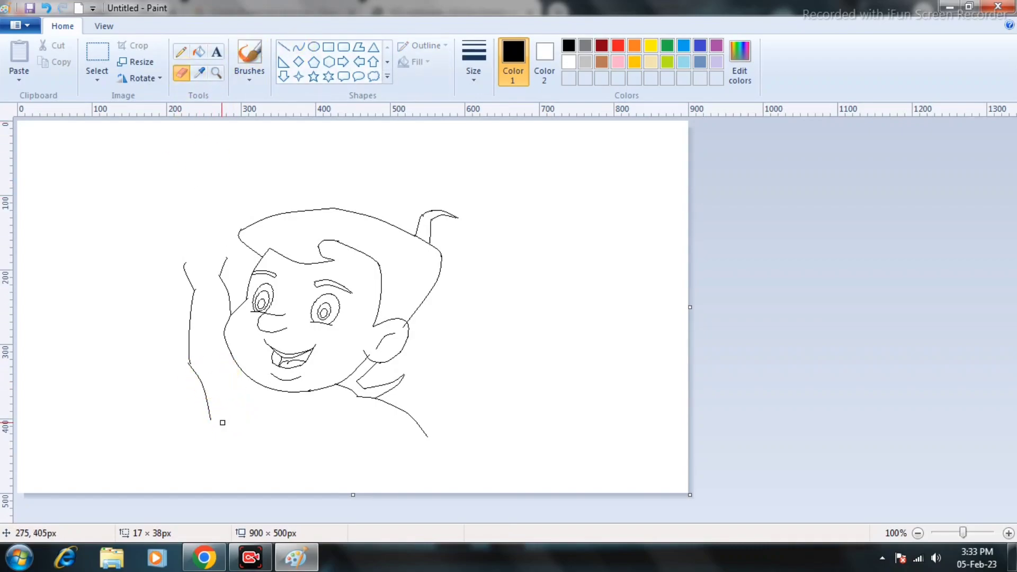
# - Replace the outer edge of the arm's lower part with a curve about 35 × 83 px, placed closer to the face
pyautogui.click(299, 47)
pyautogui.moveTo(195, 357)
pyautogui.mouseDown()
pyautogui.moveTo(232, 423)
pyautogui.moveTo(221, 419)
pyautogui.mouseUp()
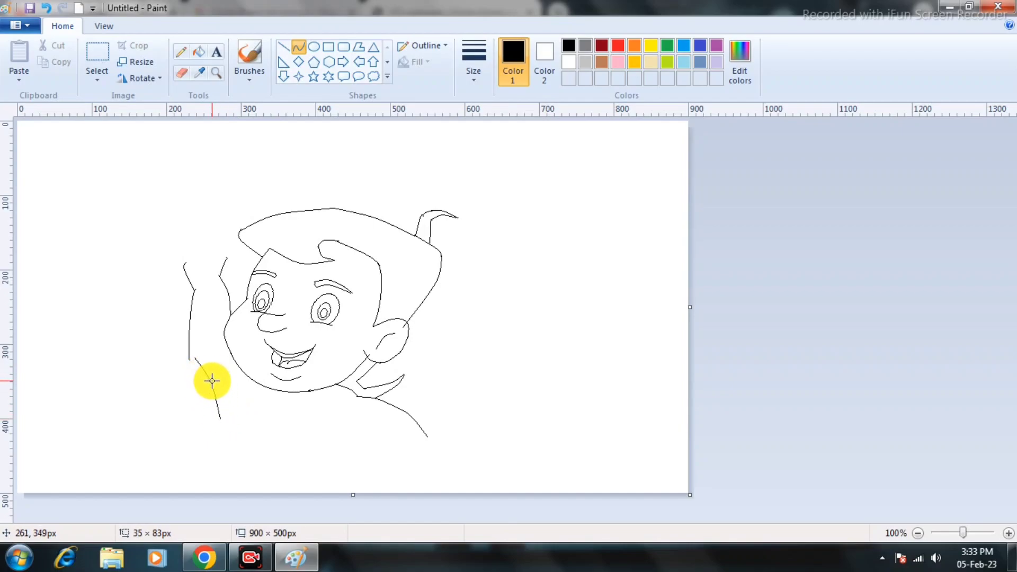
pyautogui.click(212, 379)
pyautogui.moveTo(213, 373); pyautogui.dragTo(217, 370)
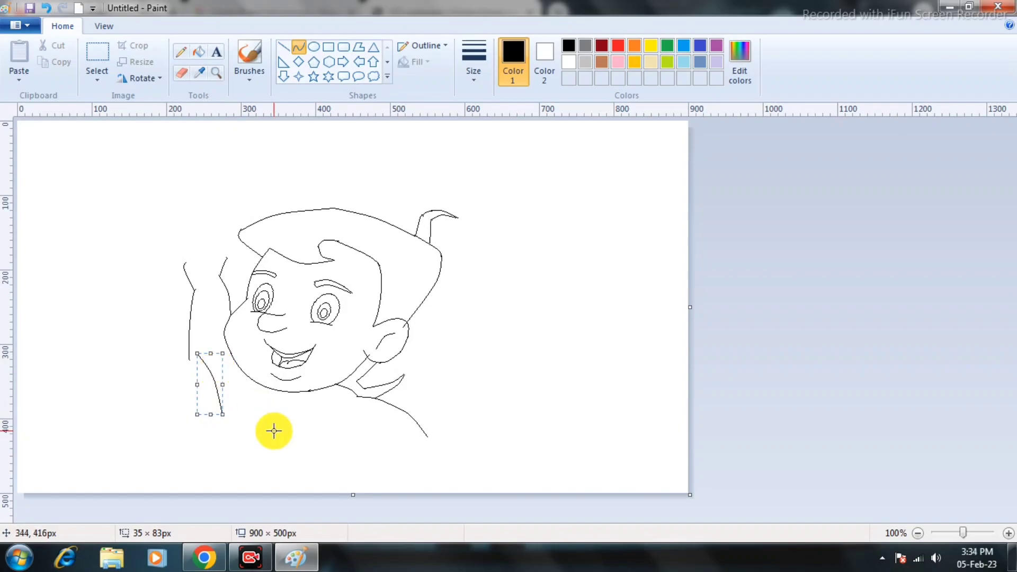
# - Draw a short sleeve curve at the base of the raised arm and a U-shaped neckline beneath the chin
pyautogui.moveTo(231, 405)
pyautogui.mouseDown()
pyautogui.moveTo(211, 444)
pyautogui.moveTo(266, 434)
pyautogui.moveTo(254, 383)
pyautogui.moveTo(268, 415)
pyautogui.moveTo(300, 419)
pyautogui.moveTo(317, 391)
pyautogui.mouseUp()
pyautogui.click(217, 421)
pyautogui.hotkey('ctrl', 'z')
pyautogui.click(299, 47)
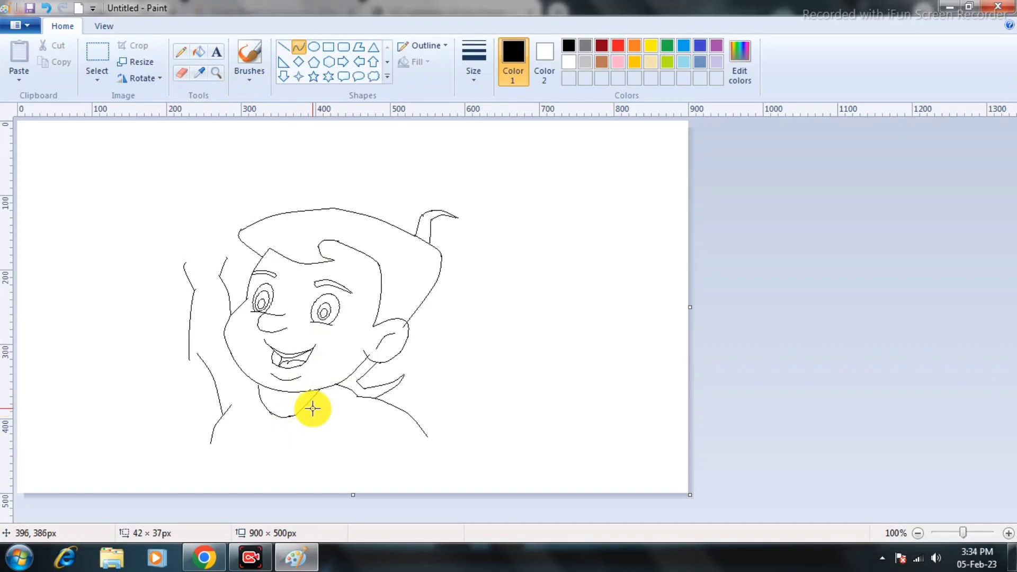
pyautogui.click(346, 437)
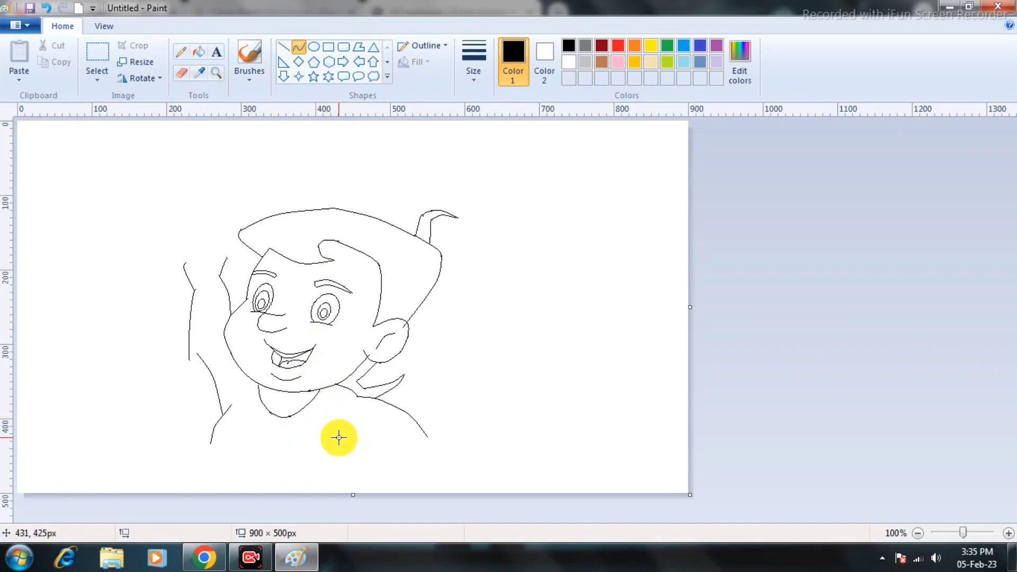
# - Erase the outer forearm and wrist lines and redraw the forearm edge as a curve about 8 × 100 px from the elbow
pyautogui.click(181, 73)
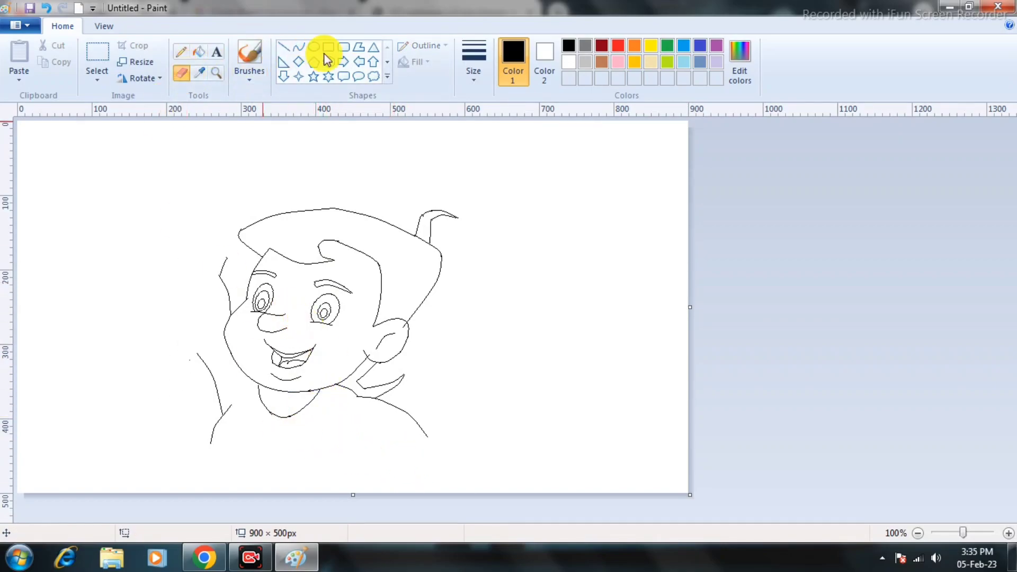
pyautogui.click(299, 46)
pyautogui.moveTo(197, 354); pyautogui.dragTo(192, 280)
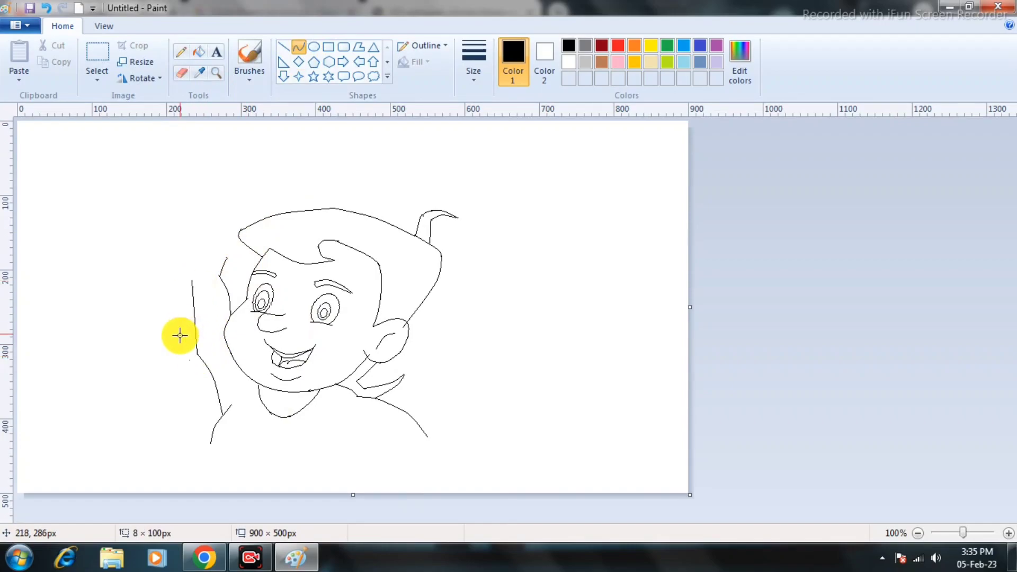
# - Fill the character's hair with dark red
pyautogui.click(199, 51)
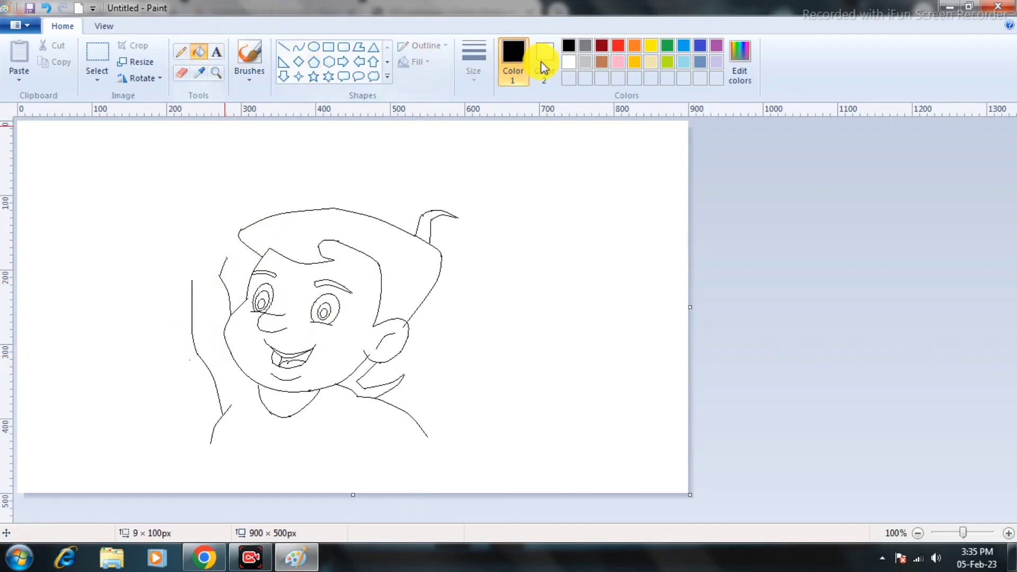
pyautogui.click(602, 45)
pyautogui.click(395, 243)
# - Mix a light peach skin tone in the colour editor and add it to the custom colours
pyautogui.click(740, 61)
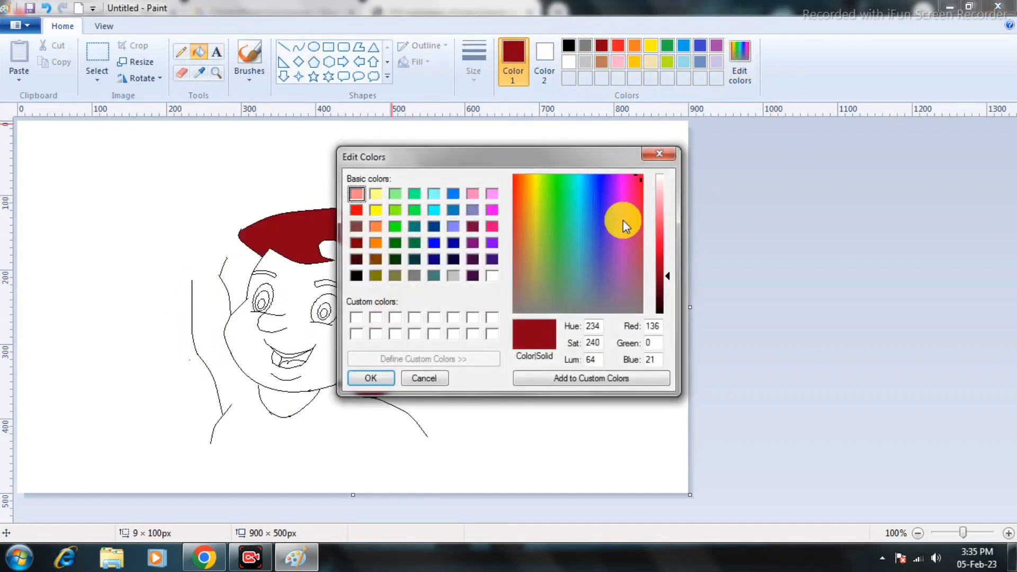
pyautogui.click(591, 378)
pyautogui.click(522, 188)
pyautogui.moveTo(664, 226); pyautogui.dragTo(664, 205)
pyautogui.click(591, 379)
pyautogui.click(377, 379)
# - Try to fill the face with the peach skin tone, undoing each fill
pyautogui.click(359, 270)
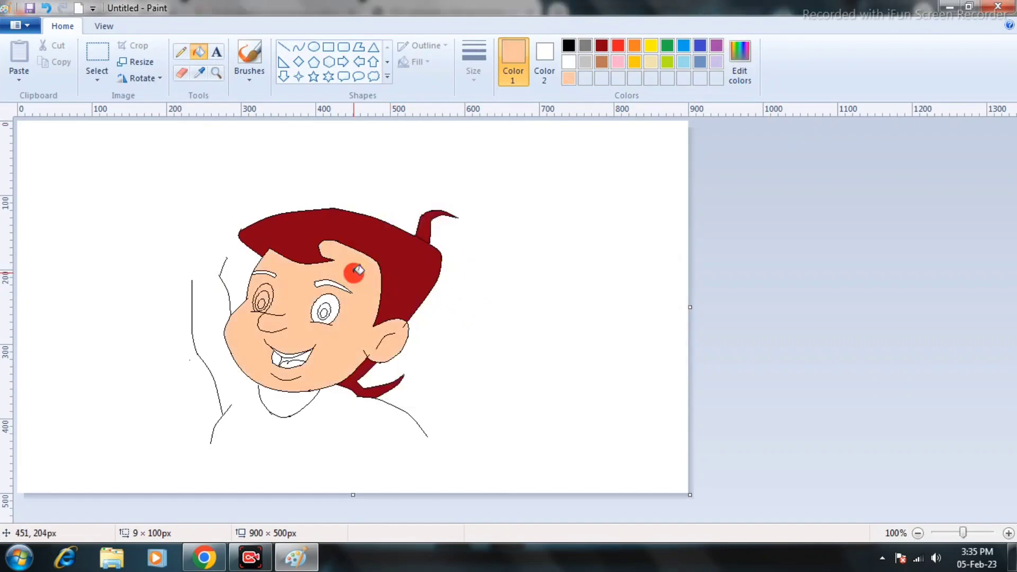
pyautogui.hotkey('ctrl', 'z')
pyautogui.click(216, 73)
pyautogui.click(280, 296)
pyautogui.click(546, 331)
pyautogui.click(530, 326)
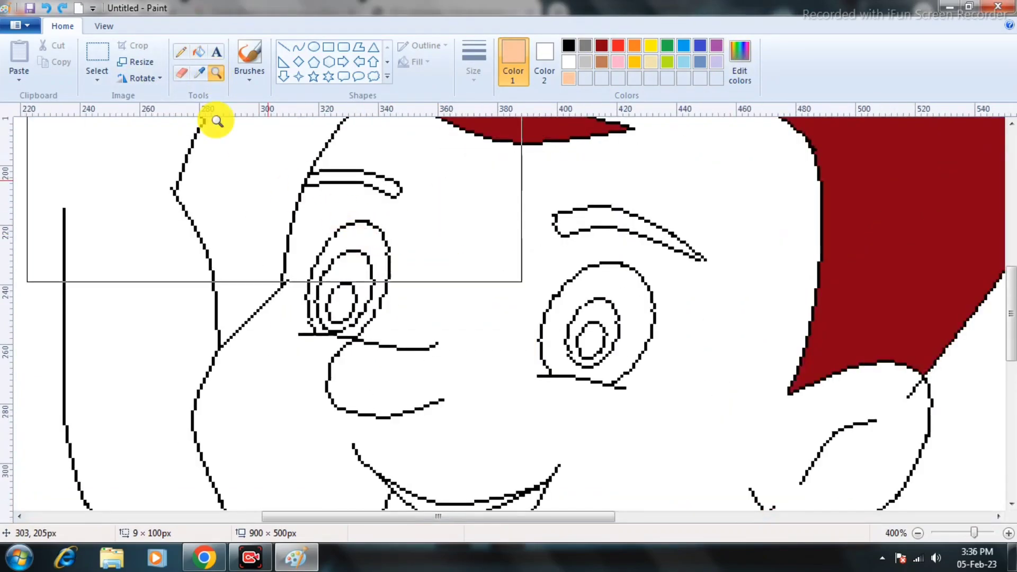
pyautogui.click(181, 51)
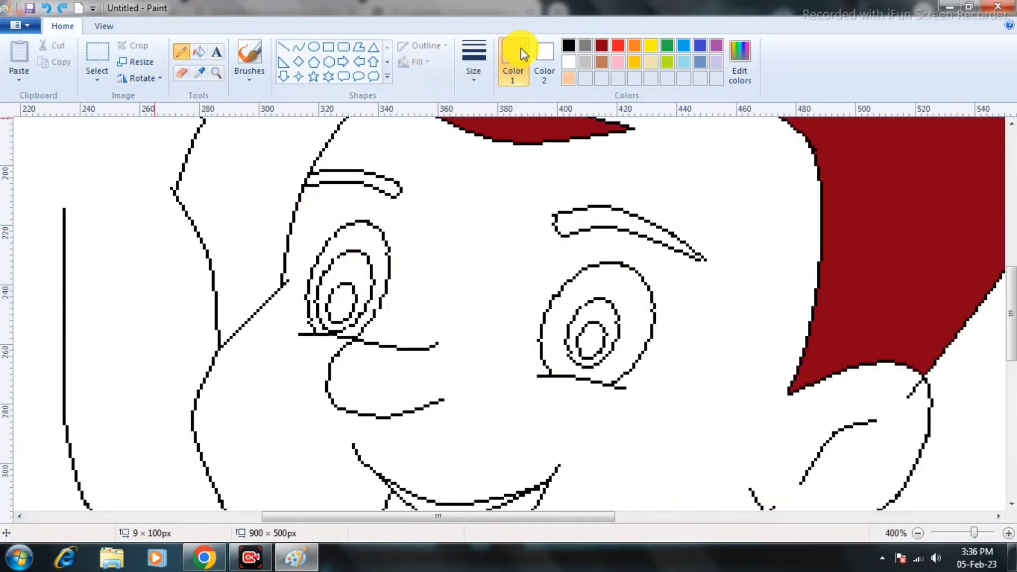
pyautogui.click(200, 51)
pyautogui.click(569, 79)
pyautogui.click(517, 185)
pyautogui.hotkey('ctrl', 'z')
# - Close the gaps in the left eye's outline with a black pencil and fill the face with the peach skin tone
pyautogui.click(181, 52)
pyautogui.click(568, 47)
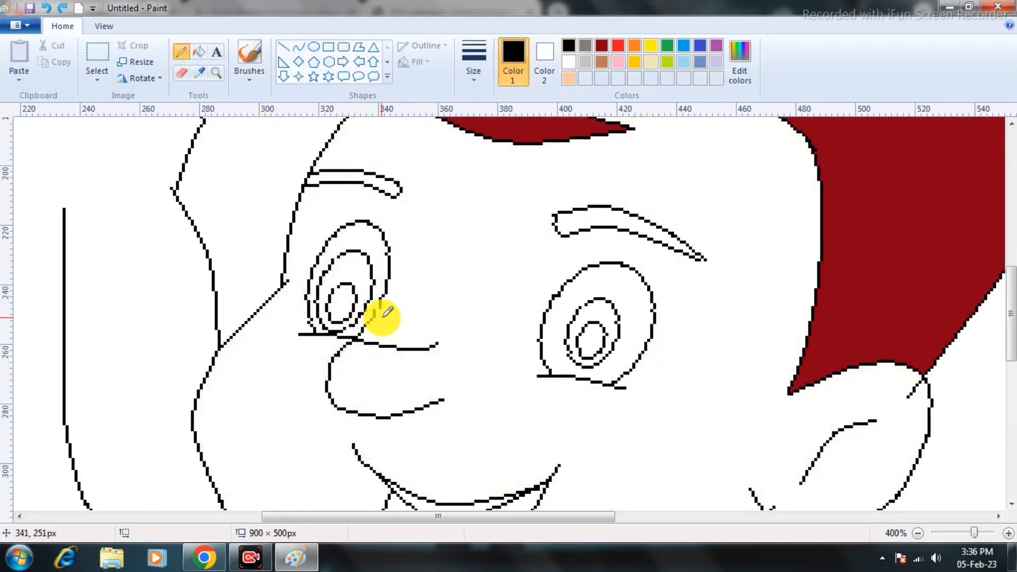
pyautogui.click(569, 78)
pyautogui.click(200, 51)
pyautogui.click(518, 182)
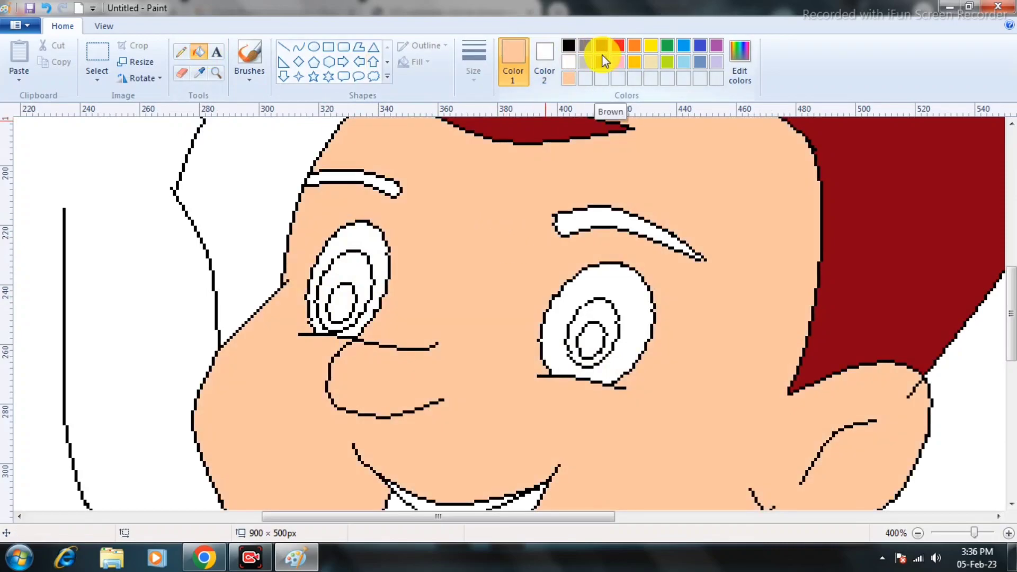
# - Choose the dark brown basic colour (Red 64, Green 0, Blue 0) and fill the main hair area and both eyebrows with it
pyautogui.click(740, 62)
pyautogui.click(356, 259)
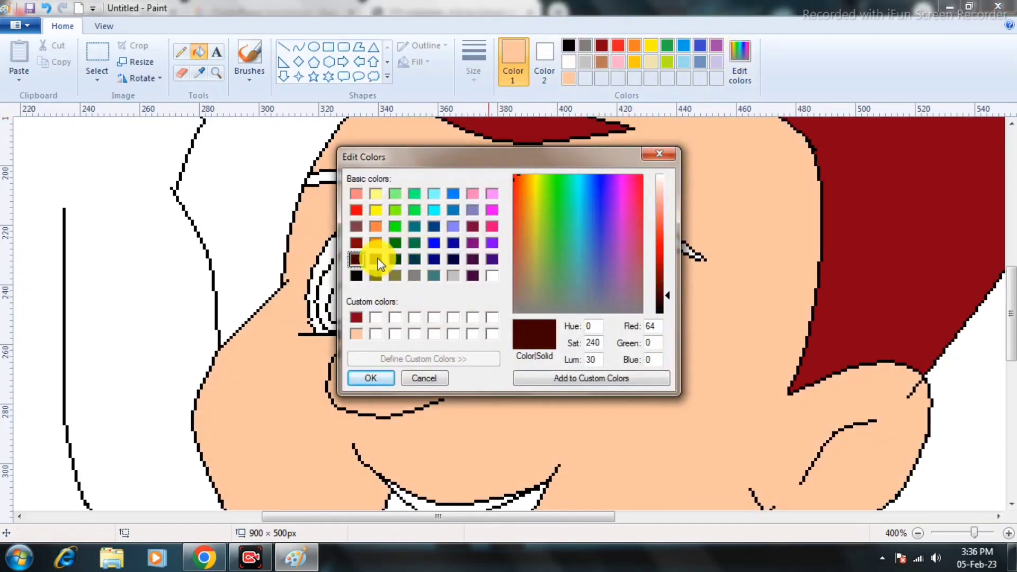
pyautogui.click(371, 378)
pyautogui.click(572, 130)
pyautogui.click(583, 219)
# - Undo a trial dark brown fill of the left eye and close the gap in its iris outline with a black pencil
pyautogui.click(362, 228)
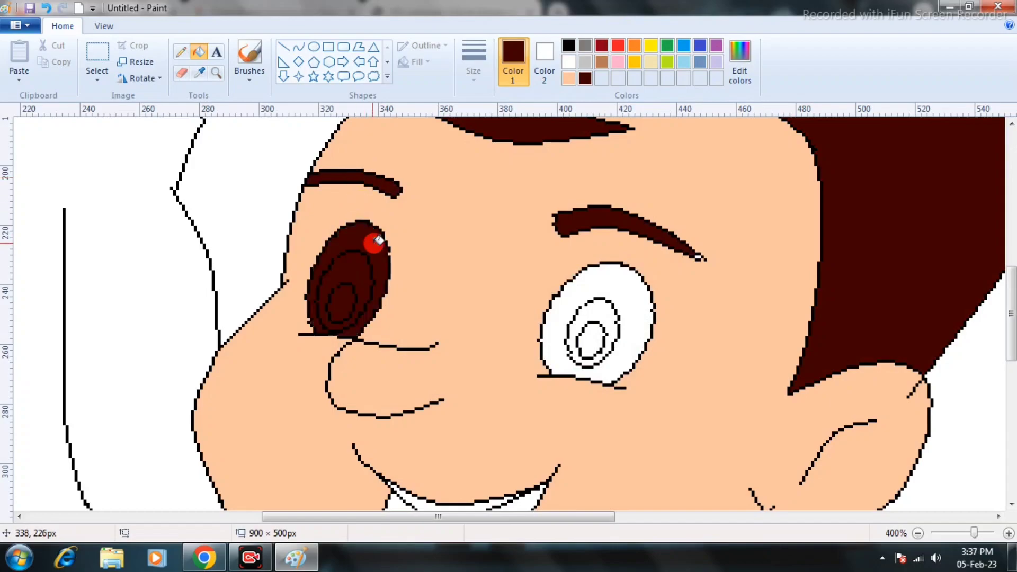
pyautogui.hotkey('ctrl', 'z')
pyautogui.click(181, 51)
pyautogui.click(568, 45)
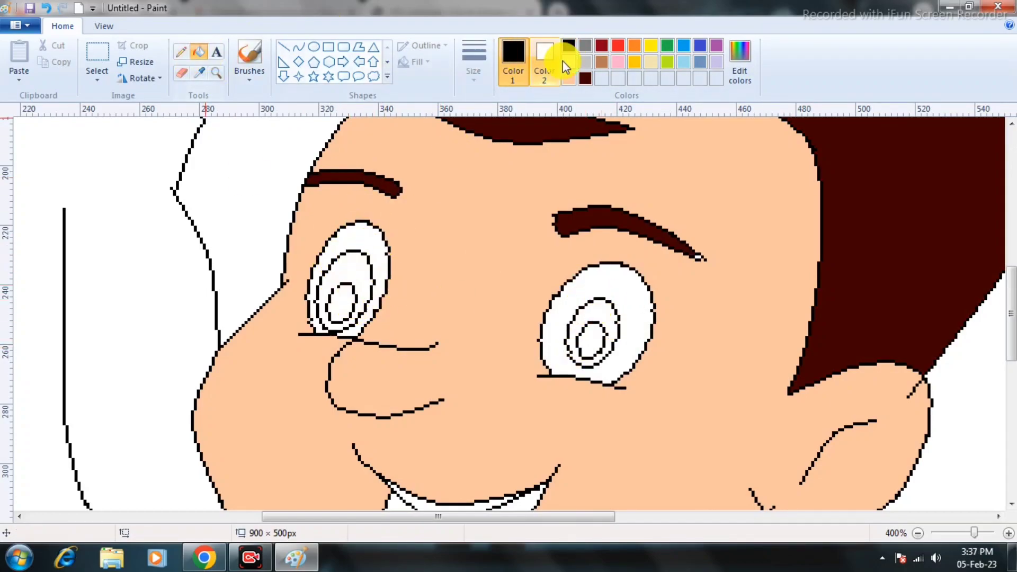
# - Try to fill the areas around both irises with dark brown and undo both fills
pyautogui.click(586, 78)
pyautogui.click(365, 237)
pyautogui.click(614, 277)
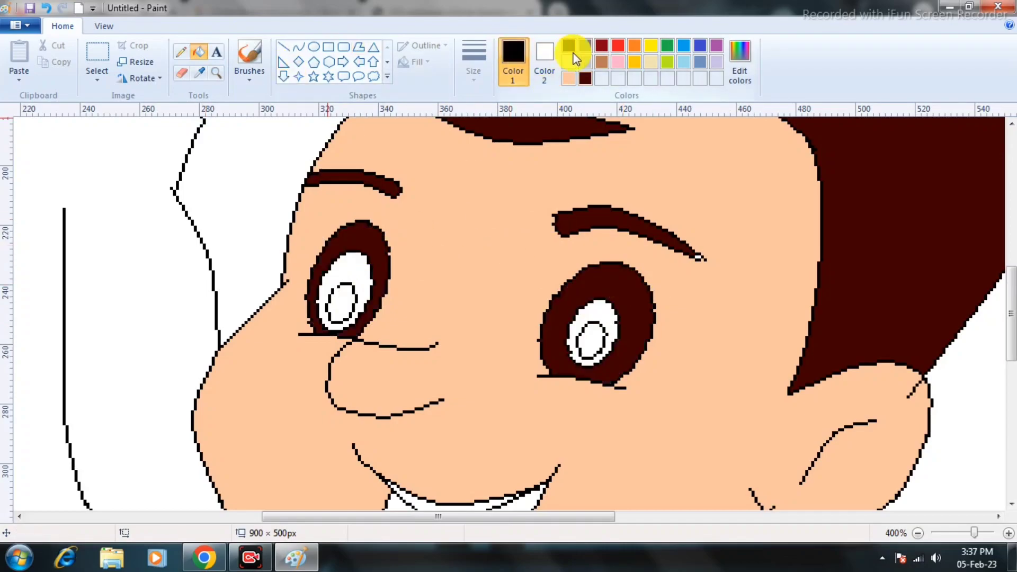
pyautogui.hotkey('ctrl', 'z')
pyautogui.hotkey('ctrl', 'z')
# - Undo a trial black fill of the left iris and close the gap in its pupil outline with the pencil
pyautogui.click(364, 270)
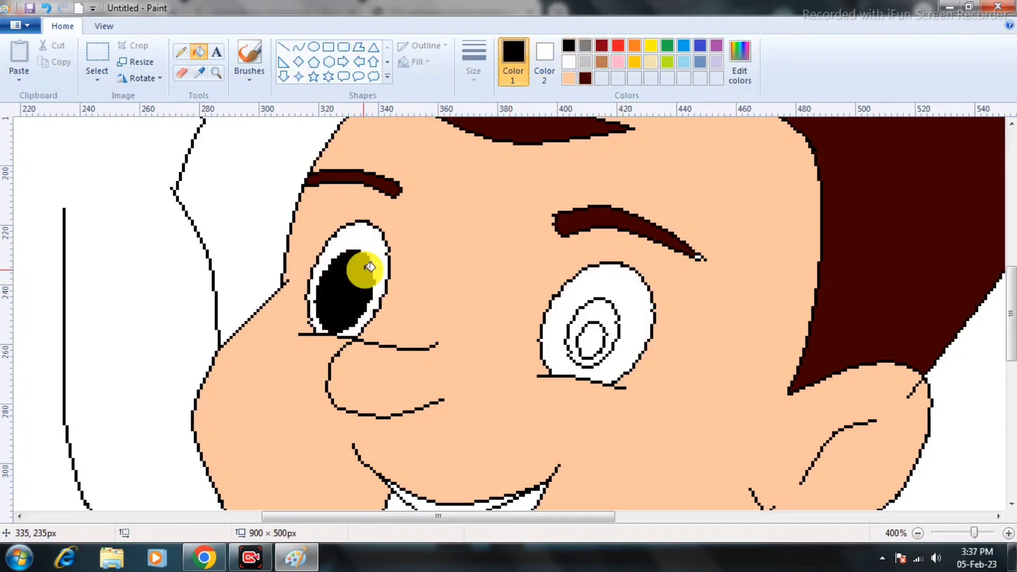
pyautogui.hotkey('ctrl', 'z')
pyautogui.click(181, 52)
pyautogui.click(338, 287)
# - Fill both irises with dark brown and both pupils with black
pyautogui.click(199, 52)
pyautogui.click(586, 79)
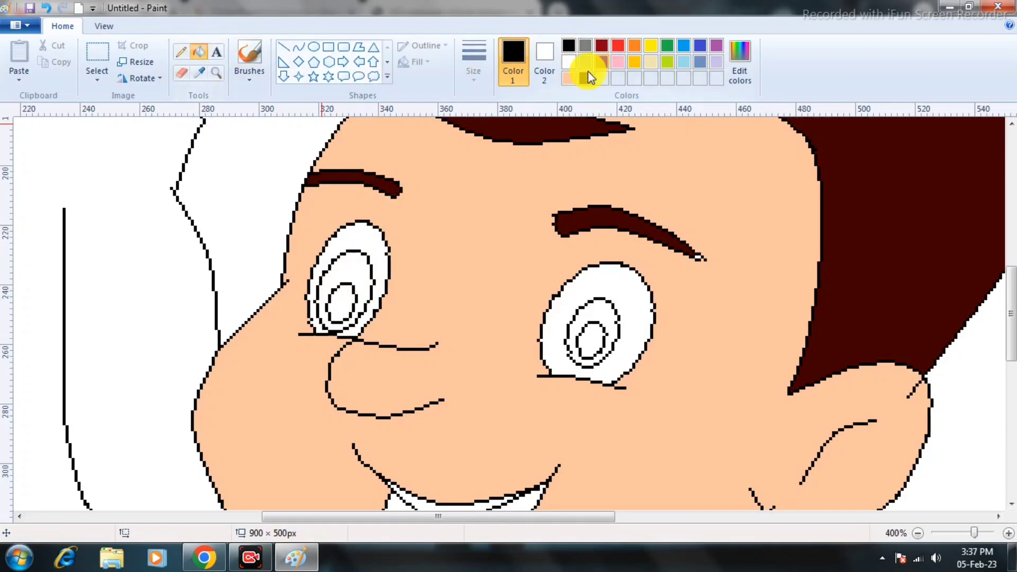
pyautogui.click(352, 265)
pyautogui.click(597, 304)
pyautogui.click(568, 46)
pyautogui.click(344, 302)
pyautogui.click(591, 339)
# - Try to draw a small oval highlight on the left iris and undo it
pyautogui.click(316, 50)
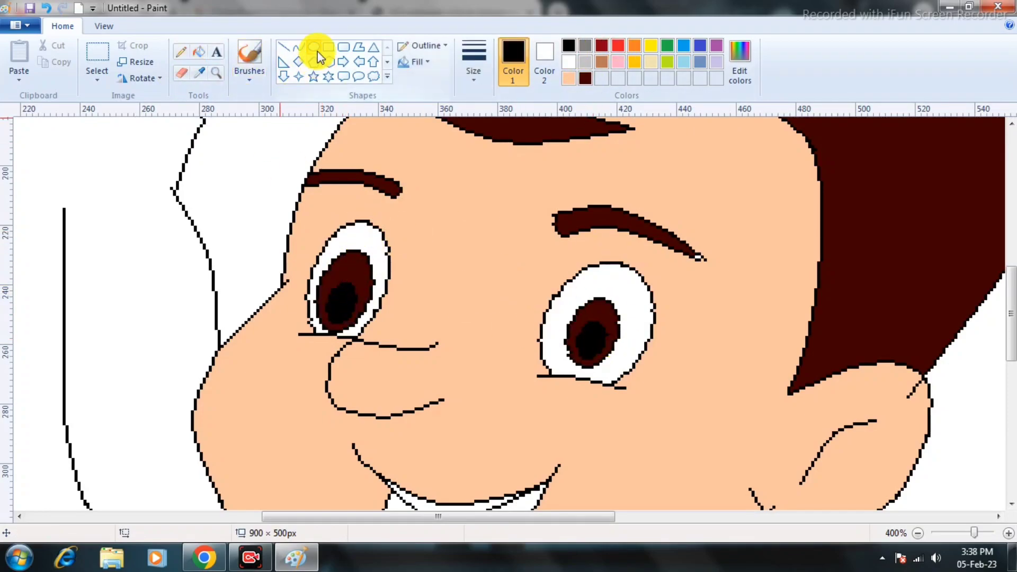
pyautogui.click(474, 61)
pyautogui.click(429, 234)
pyautogui.moveTo(338, 261); pyautogui.dragTo(348, 271)
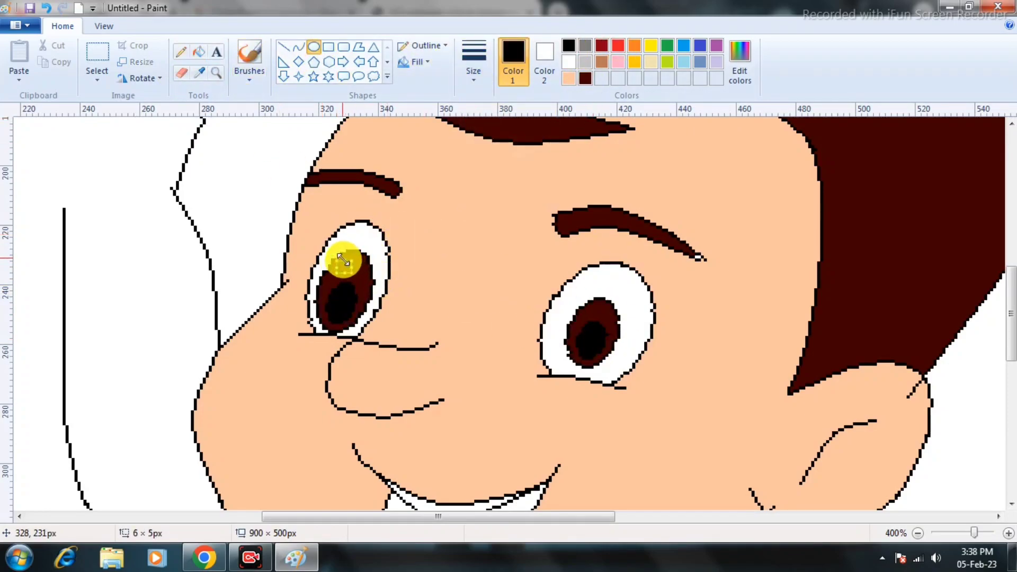
pyautogui.click(569, 62)
pyautogui.click(416, 255)
pyautogui.hotkey('ctrl', 'z')
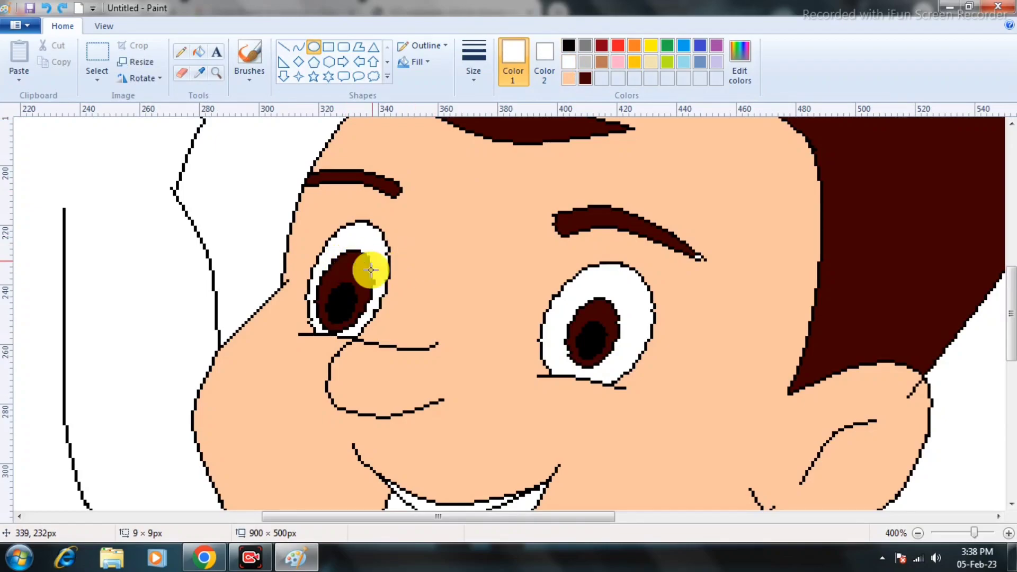
# - Draw a white oval highlight about 4 × 6 px on the upper part of the left iris and fill it white
pyautogui.click(216, 73)
pyautogui.click(317, 233)
pyautogui.click(316, 233)
pyautogui.click(312, 48)
pyautogui.moveTo(300, 214); pyautogui.dragTo(320, 244)
pyautogui.press('Left')
pyautogui.press('Left')
pyautogui.click(199, 53)
pyautogui.click(299, 228)
# - Draw a white oval highlight about 4 × 5 px on the upper part of the right iris and fill it white
pyautogui.click(314, 46)
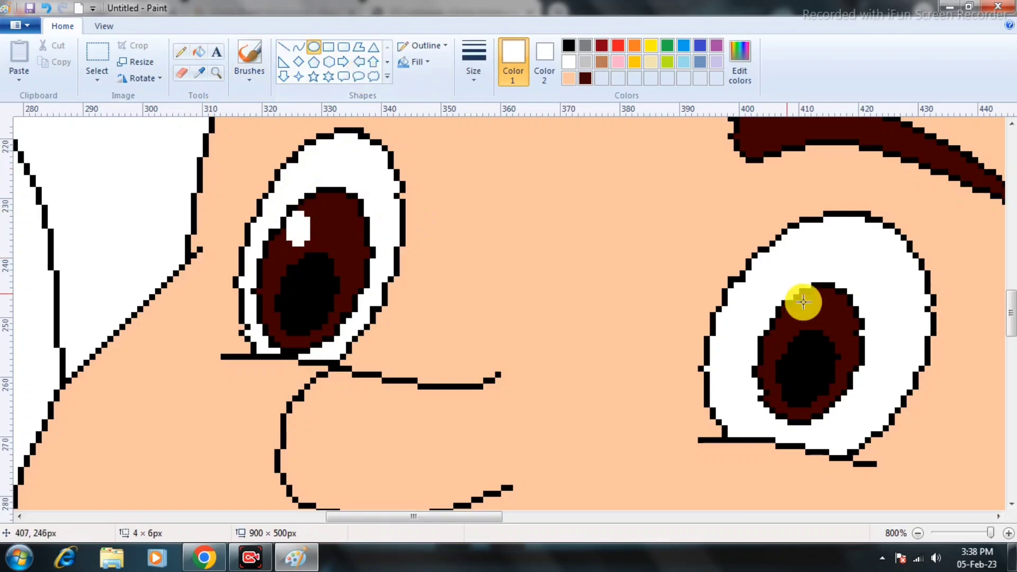
pyautogui.moveTo(803, 302); pyautogui.dragTo(823, 324)
pyautogui.click(199, 52)
pyautogui.click(804, 307)
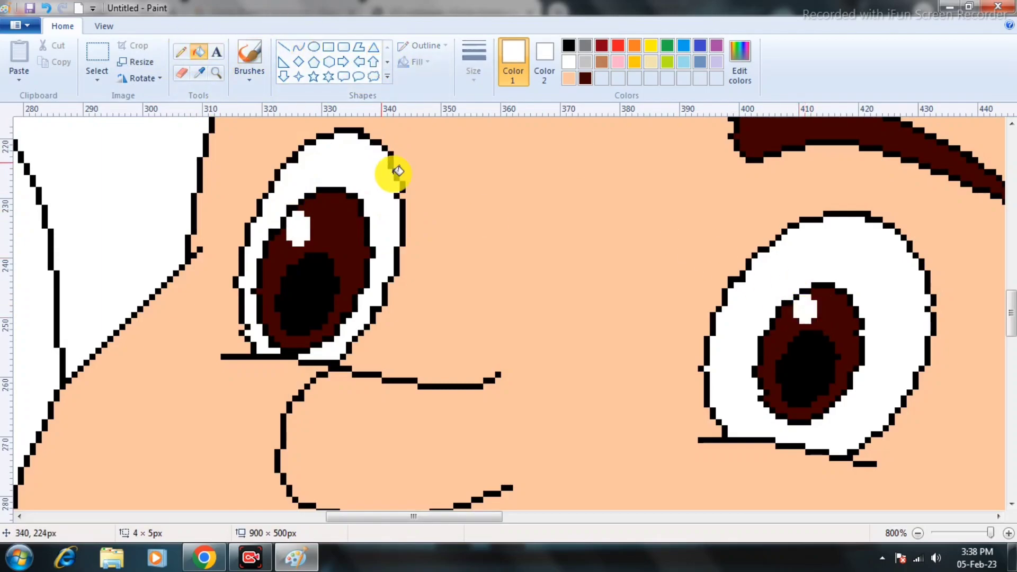
# - Fill the tongue in the open mouth with the peach skin tone
pyautogui.click(216, 74)
pyautogui.rightClick(409, 271)
pyautogui.rightClick(411, 270)
pyautogui.rightClick(413, 267)
pyautogui.rightClick(413, 265)
pyautogui.rightClick(414, 264)
pyautogui.rightClick(414, 265)
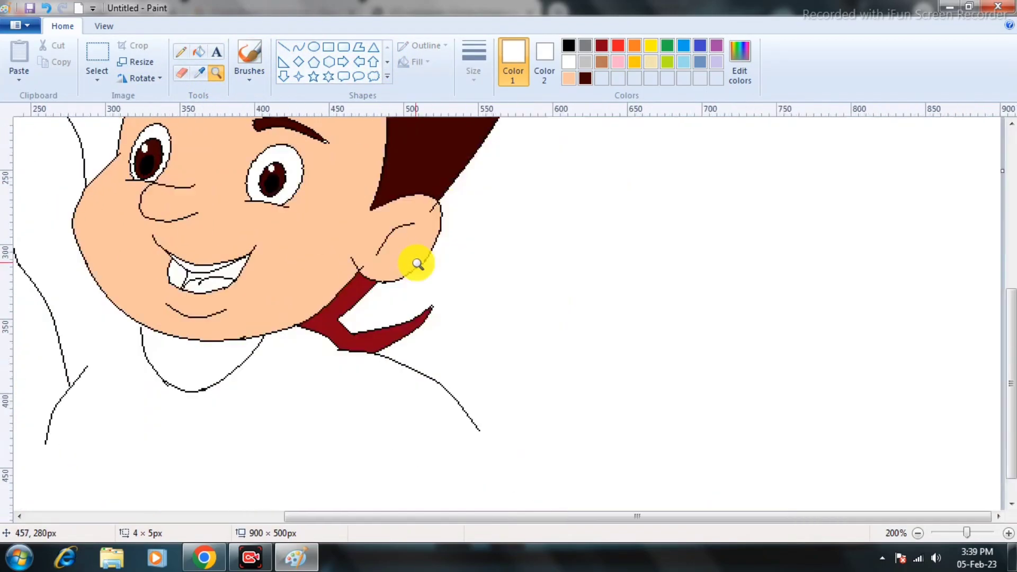
pyautogui.rightClick(415, 261)
pyautogui.click(311, 302)
pyautogui.click(284, 359)
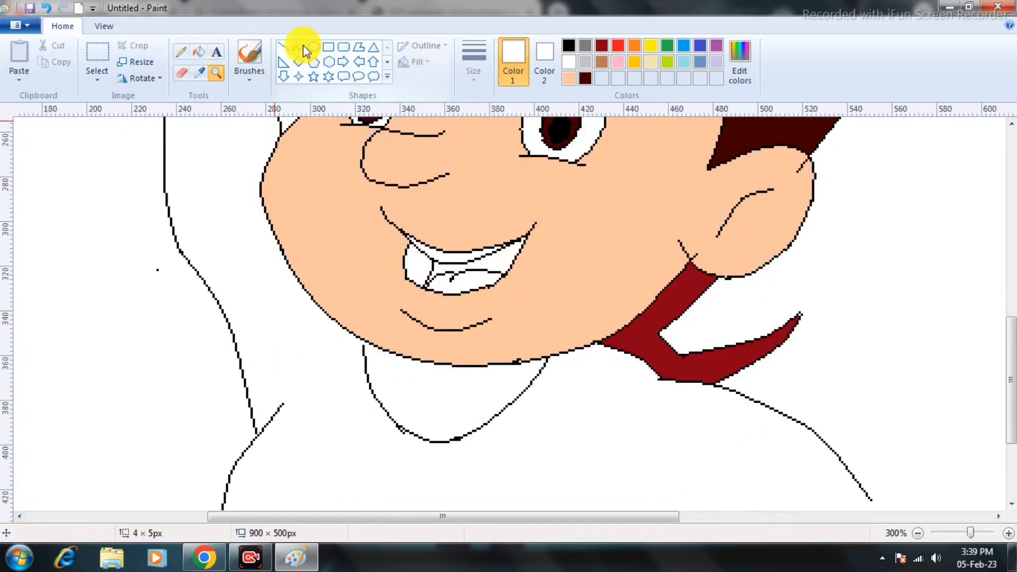
pyautogui.click(445, 230)
pyautogui.click(199, 52)
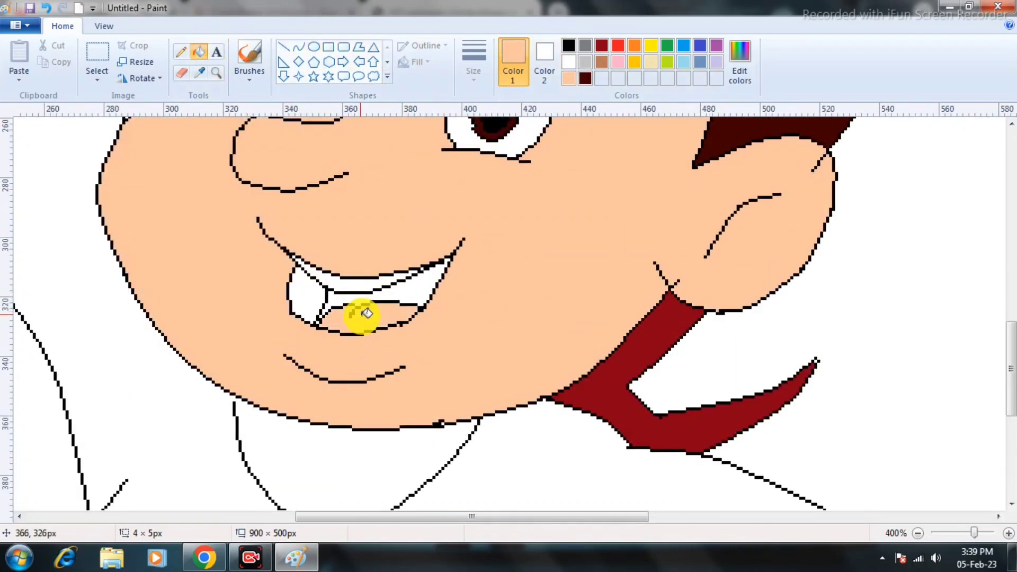
# - Fill the mouth opening and the hair strand below the ear with dark brown, and the mouth's left corner with dark red
pyautogui.click(585, 79)
pyautogui.click(416, 288)
pyautogui.click(657, 307)
pyautogui.click(602, 46)
pyautogui.click(305, 296)
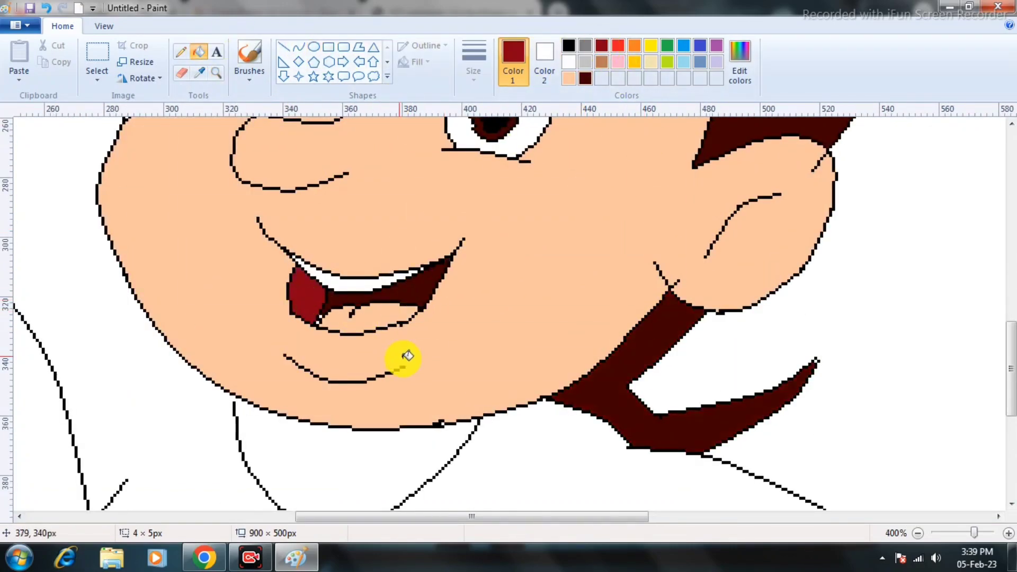
# - Try to draw a dark red curve about 8 × 20 px beside the ear and undo it
pyautogui.scroll(5, 416, 387)
pyautogui.click(298, 47)
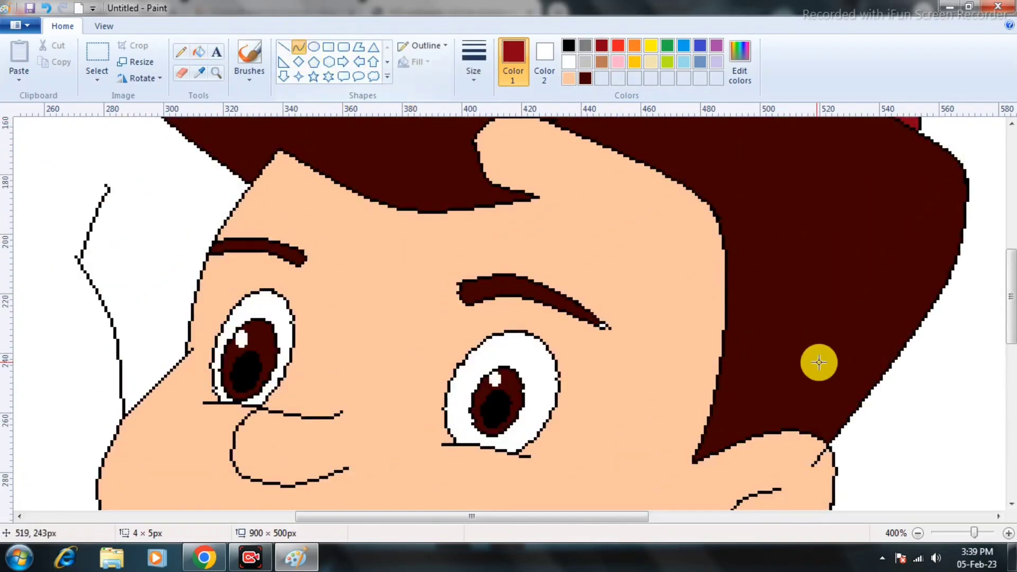
pyautogui.scroll(-4, 818, 359)
pyautogui.moveTo(923, 326); pyautogui.dragTo(897, 370)
pyautogui.scroll(-1, 902, 365)
pyautogui.scroll(2, 904, 364)
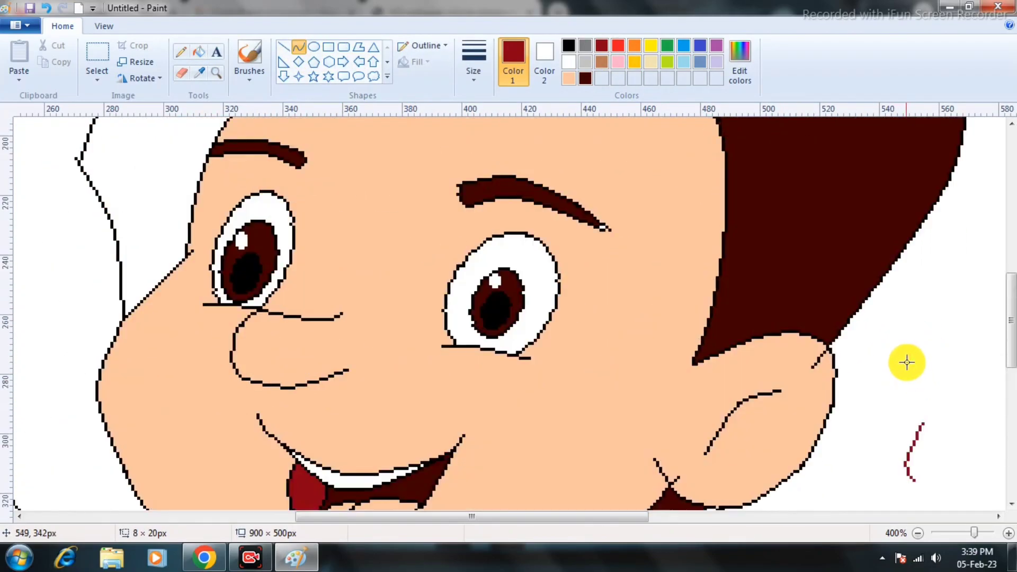
pyautogui.scroll(-1, 906, 362)
pyautogui.hotkey('ctrl', 'z')
# - Fill the hair tuft on top of the head with dark brown
pyautogui.click(216, 73)
pyautogui.rightClick(499, 295)
pyautogui.rightClick(499, 295)
pyautogui.rightClick(499, 295)
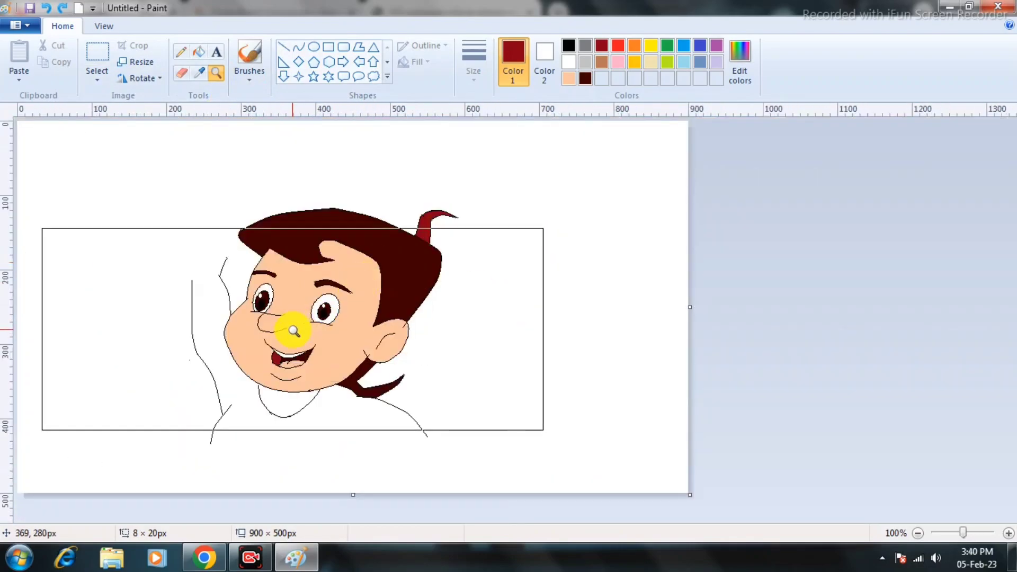
pyautogui.click(199, 51)
pyautogui.click(424, 218)
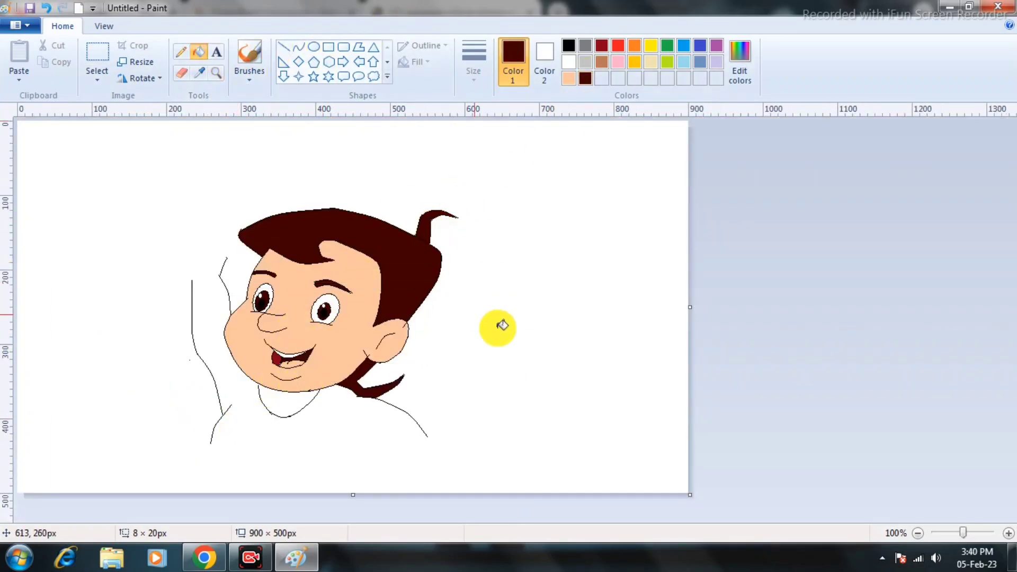
# - Draw a gold rounded rectangle about 35 × 20 px as a pendant at the lowest point of the neckline
pyautogui.click(298, 47)
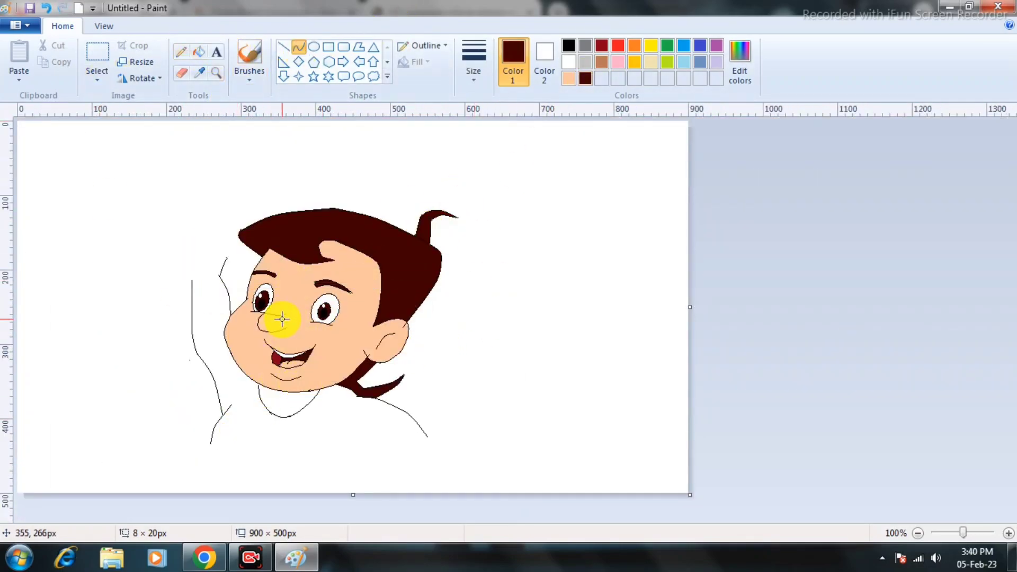
pyautogui.click(344, 47)
pyautogui.moveTo(267, 414); pyautogui.dragTo(288, 428)
pyautogui.click(476, 59)
pyautogui.click(503, 104)
pyautogui.click(635, 63)
pyautogui.click(337, 368)
pyautogui.click(97, 56)
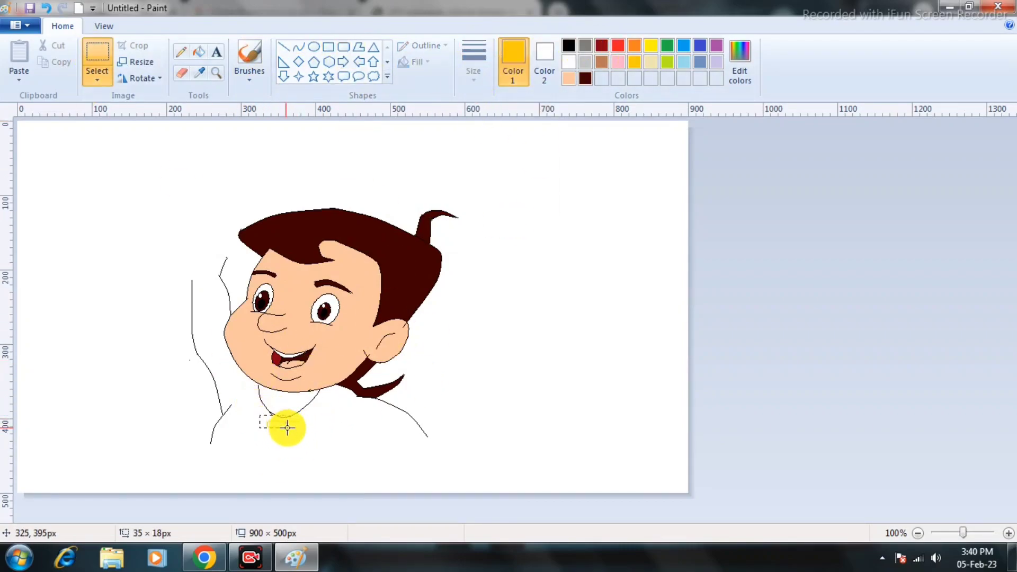
pyautogui.click(343, 47)
pyautogui.click(98, 56)
# - Erase the neckline inside the rounded rectangle and fill the rectangle with gold
pyautogui.click(216, 73)
pyautogui.click(495, 379)
pyautogui.click(495, 379)
pyautogui.click(494, 379)
pyautogui.click(182, 73)
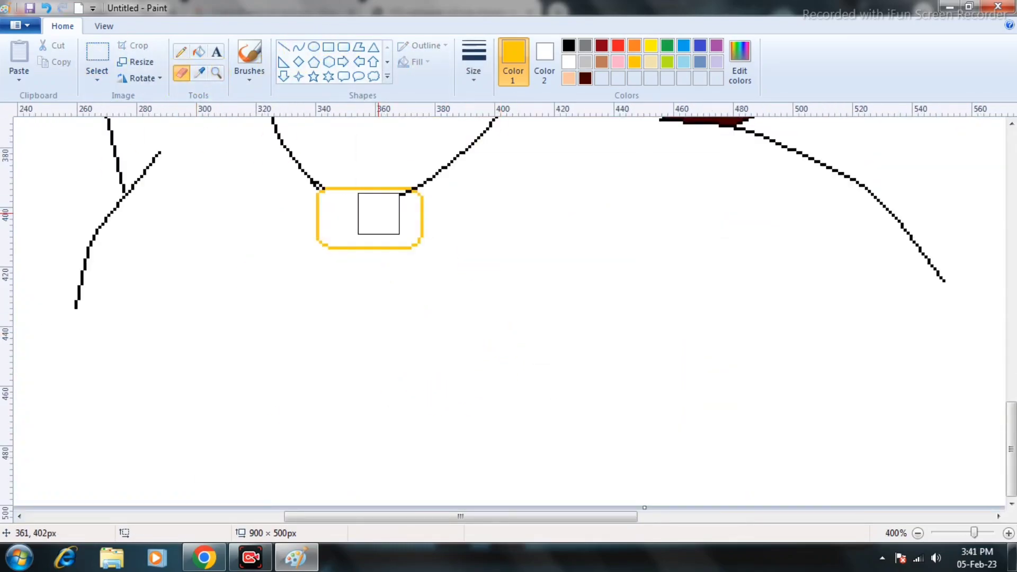
pyautogui.click(199, 52)
pyautogui.click(356, 200)
# - Erase the iris, pupil and highlight inside the left eye
pyautogui.scroll(3, 521, 289)
pyautogui.scroll(-1, 522, 289)
pyautogui.click(216, 74)
pyautogui.rightClick(212, 315)
pyautogui.rightClick(212, 315)
pyautogui.rightClick(212, 314)
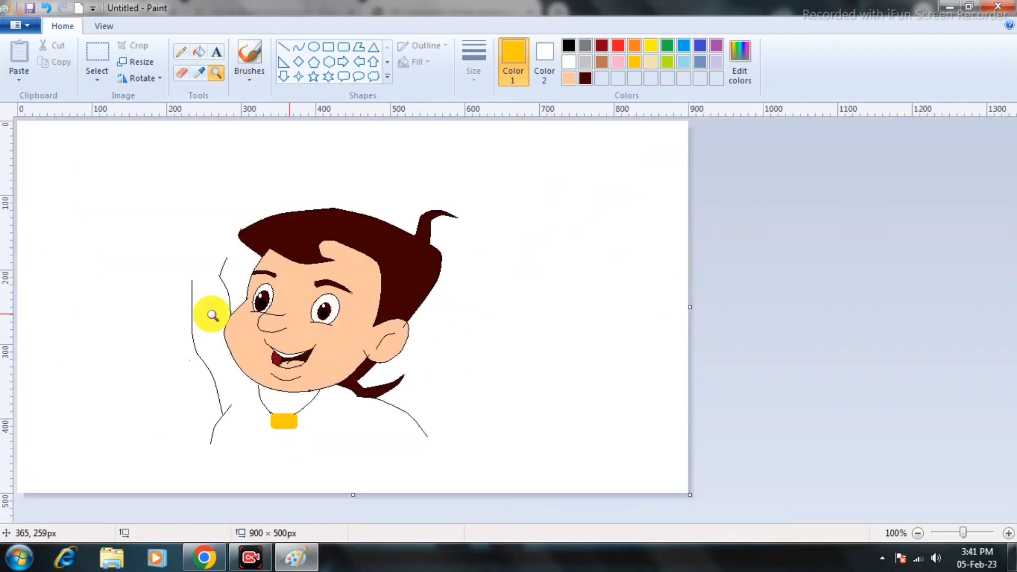
pyautogui.click(212, 314)
pyautogui.click(408, 300)
pyautogui.click(181, 73)
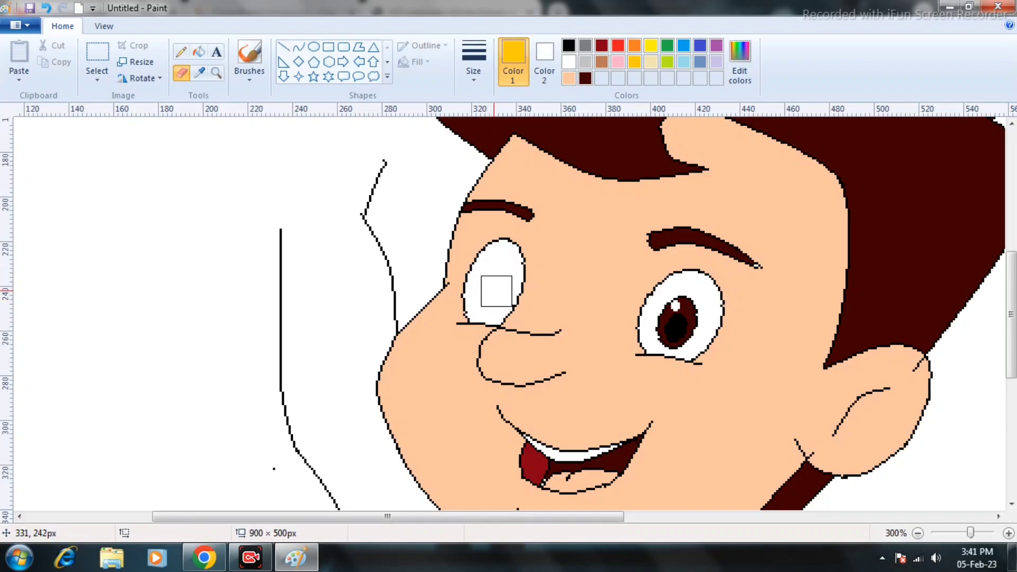
# - Draw a black oval about 15 × 25 px on the blank canvas outside the raised arm
pyautogui.click(313, 47)
pyautogui.moveTo(205, 318); pyautogui.dragTo(212, 326)
pyautogui.click(569, 45)
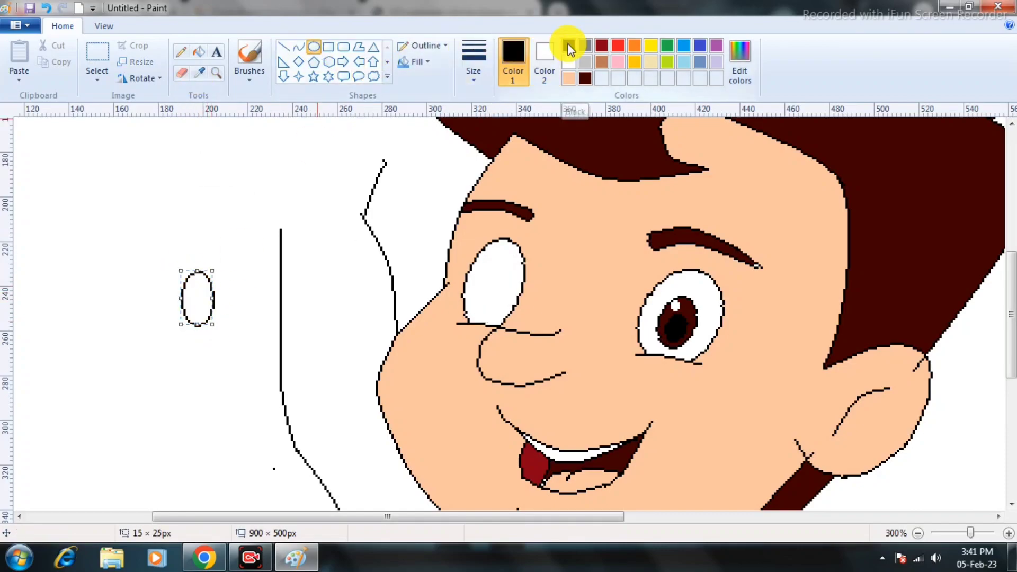
# - Select the new oval, skew it to a slant and move it into the left eye as the iris outline
pyautogui.click(97, 53)
pyautogui.moveTo(167, 255); pyautogui.dragTo(230, 344)
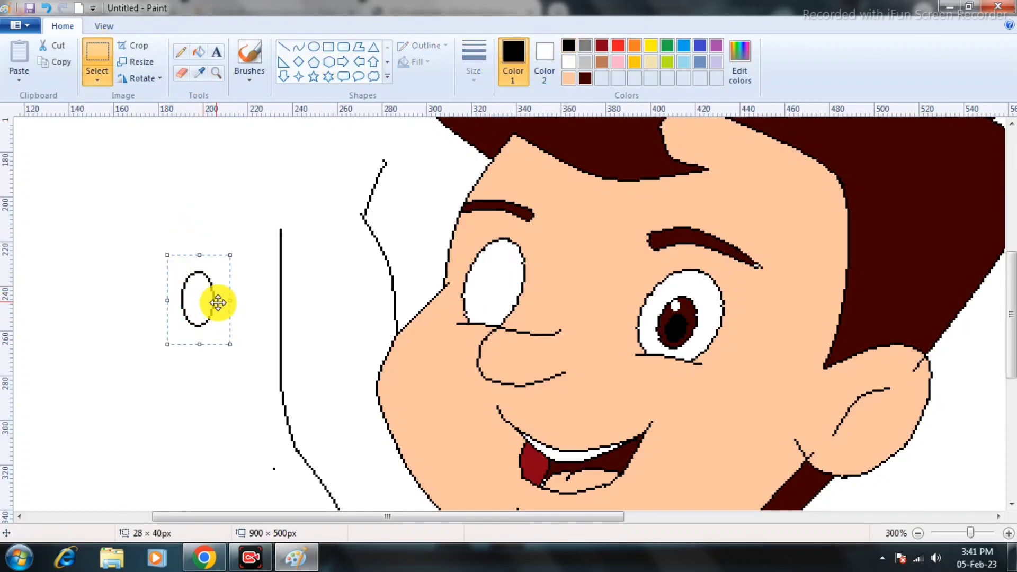
pyautogui.click(139, 62)
pyautogui.press('Return')
pyautogui.moveTo(222, 291); pyautogui.dragTo(501, 293)
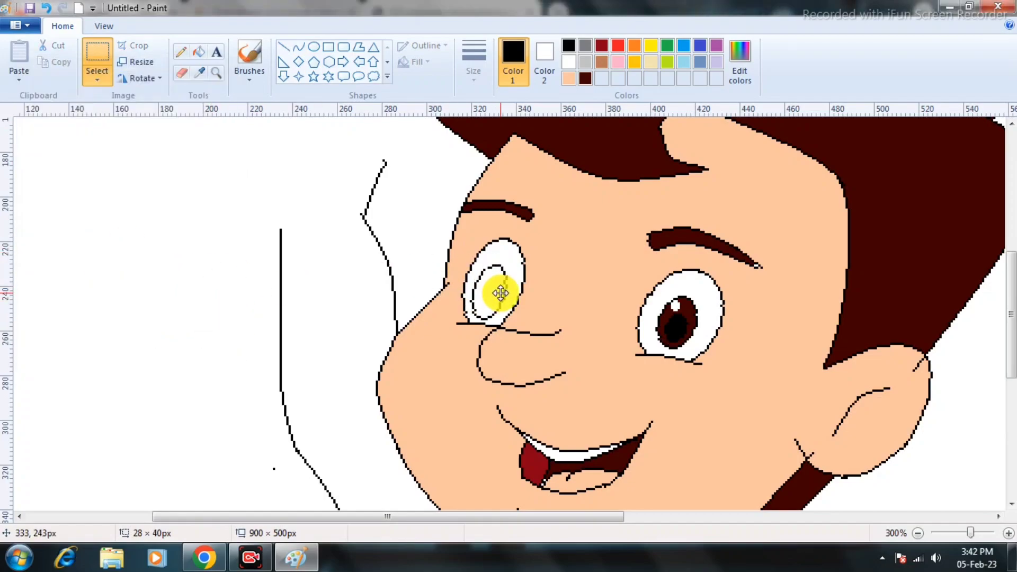
# - Place a black oval pupil about 8 × 13 px, skewed 12 degrees horizontally, inside the left eye's iris outline
pyautogui.click(313, 46)
pyautogui.moveTo(178, 252); pyautogui.dragTo(195, 281)
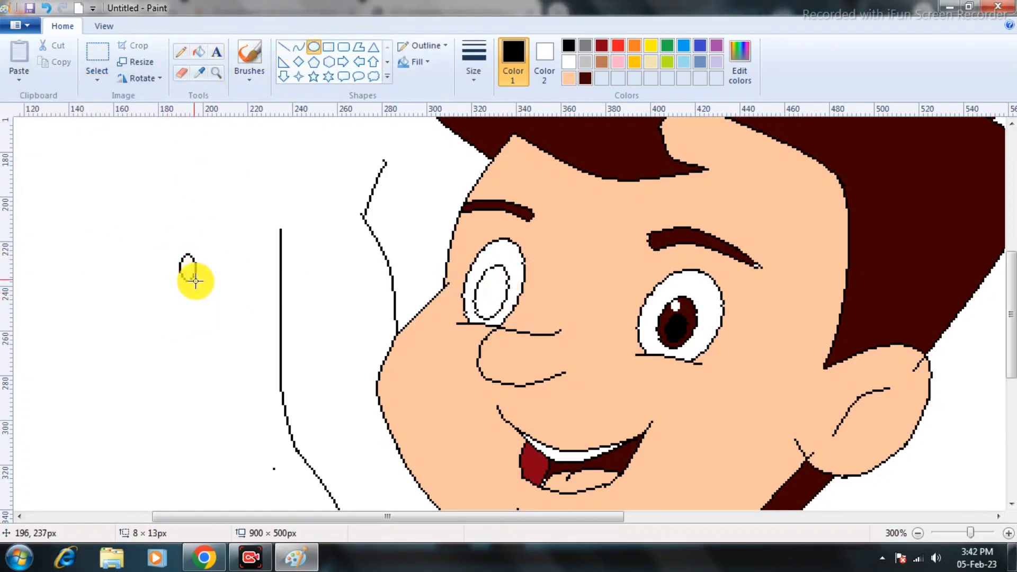
pyautogui.click(98, 53)
pyautogui.moveTo(170, 242); pyautogui.dragTo(215, 300)
pyautogui.click(138, 61)
pyautogui.moveTo(192, 261); pyautogui.dragTo(106, 261)
pyautogui.write('12')
pyautogui.press('Return')
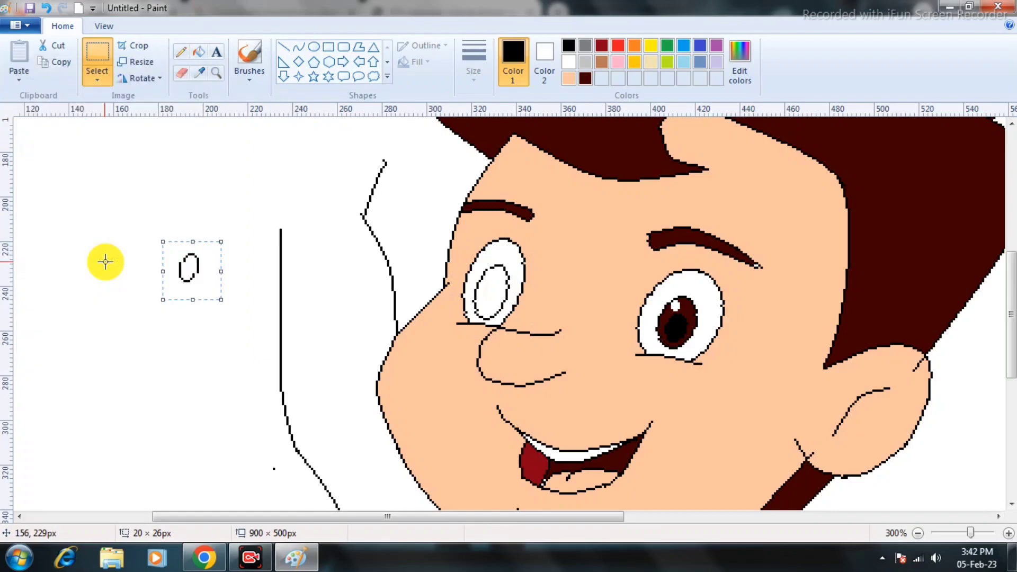
pyautogui.moveTo(194, 273); pyautogui.dragTo(494, 297)
# - Fill the left eye's iris with dark brown and its pupil with black
pyautogui.click(181, 51)
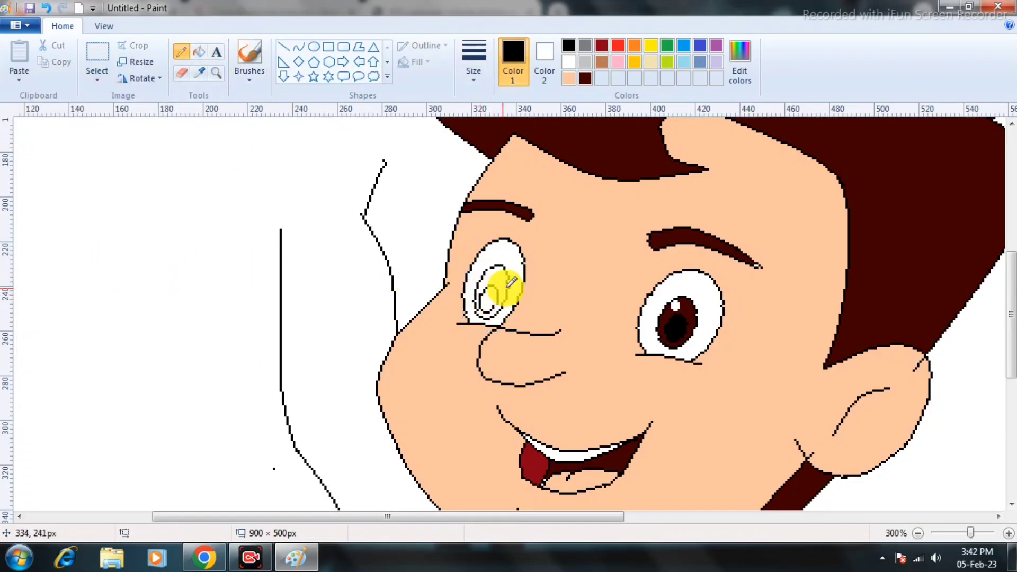
pyautogui.click(200, 52)
pyautogui.click(586, 79)
pyautogui.click(492, 274)
pyautogui.click(569, 45)
pyautogui.click(488, 299)
# - Add a white oval highlight about 4 × 5 px above the left eye's pupil
pyautogui.click(216, 72)
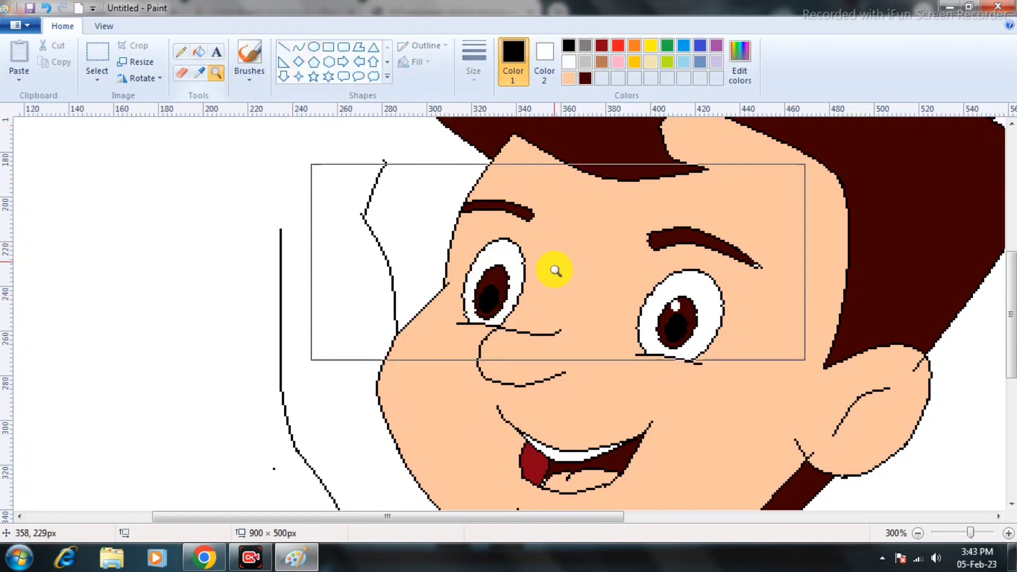
pyautogui.click(555, 270)
pyautogui.click(314, 47)
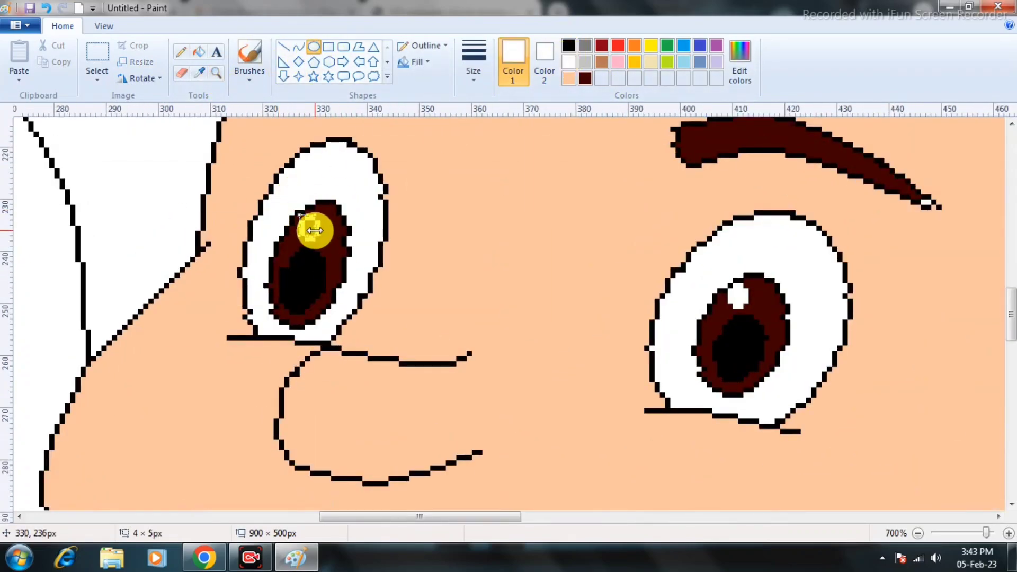
pyautogui.click(216, 72)
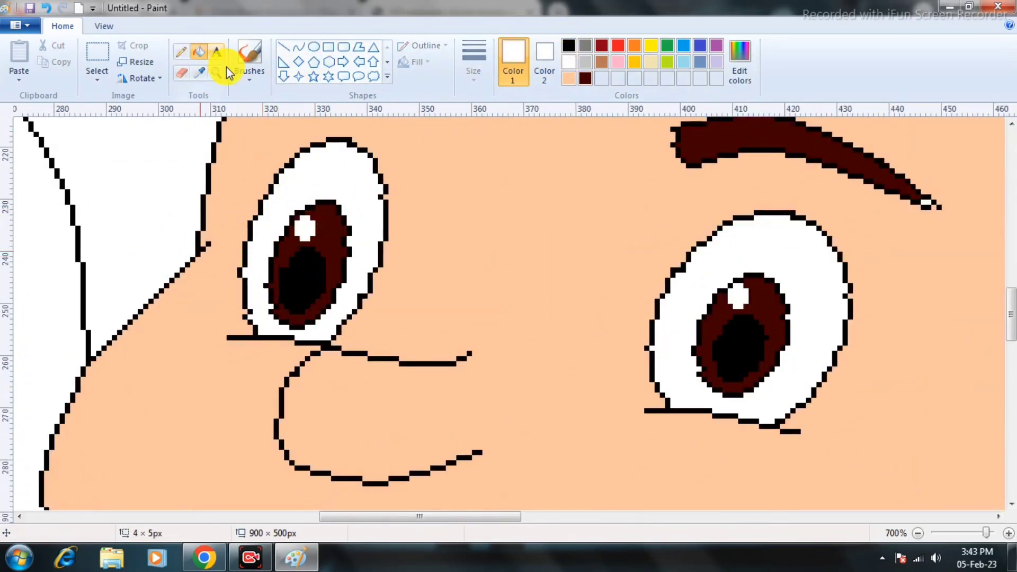
pyautogui.rightClick(420, 286)
pyautogui.rightClick(313, 274)
# - Draw a small red curve on the blank canvas beside the head and close it with a vertical line about 120 px long
pyautogui.click(299, 46)
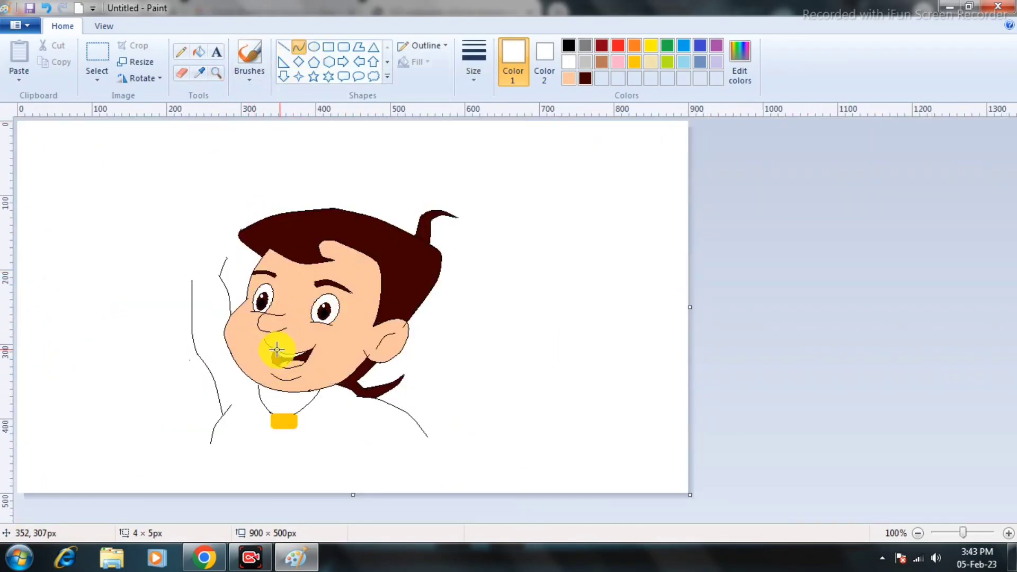
pyautogui.click(618, 45)
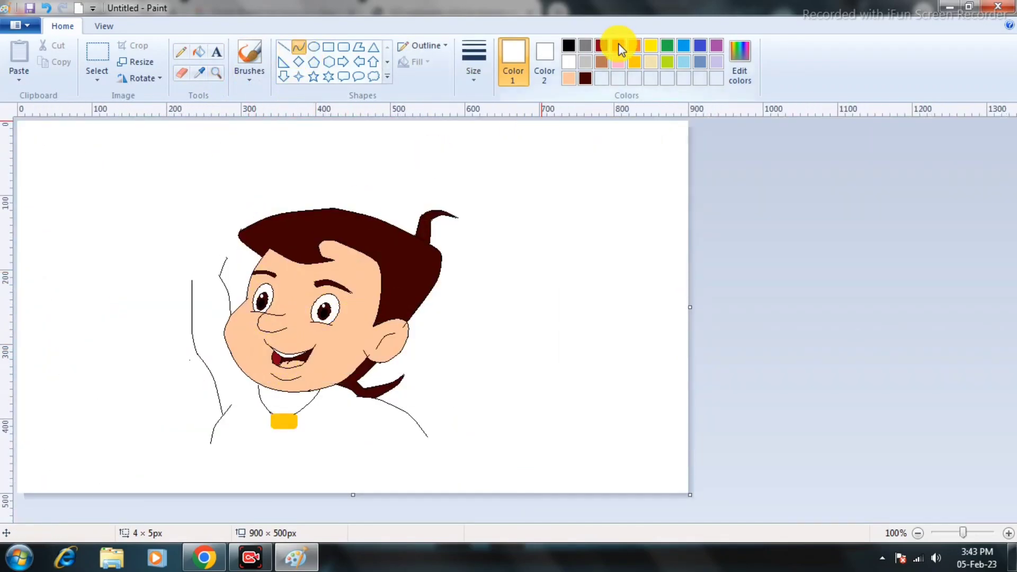
pyautogui.click(507, 299)
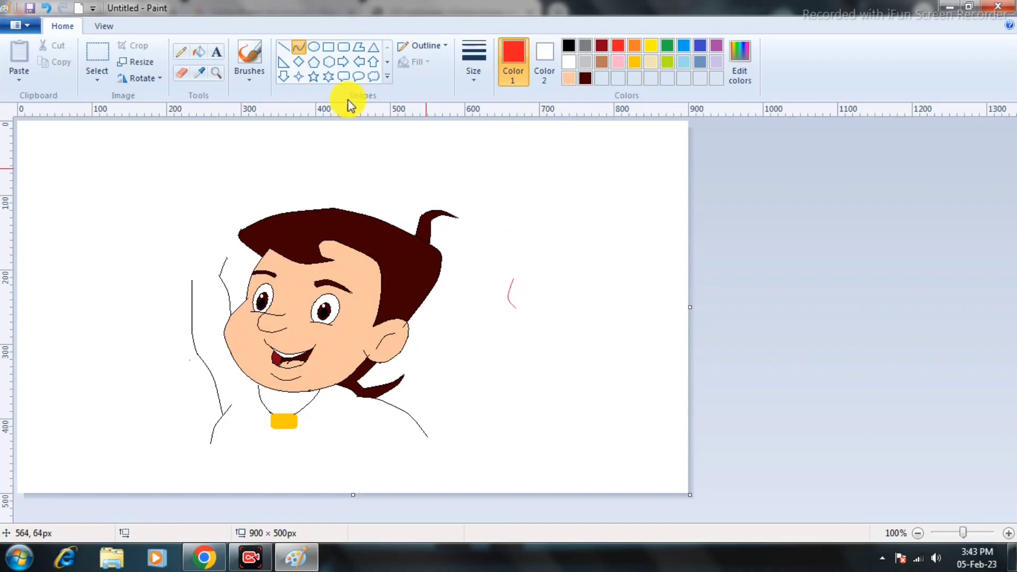
pyautogui.moveTo(512, 248); pyautogui.dragTo(511, 335)
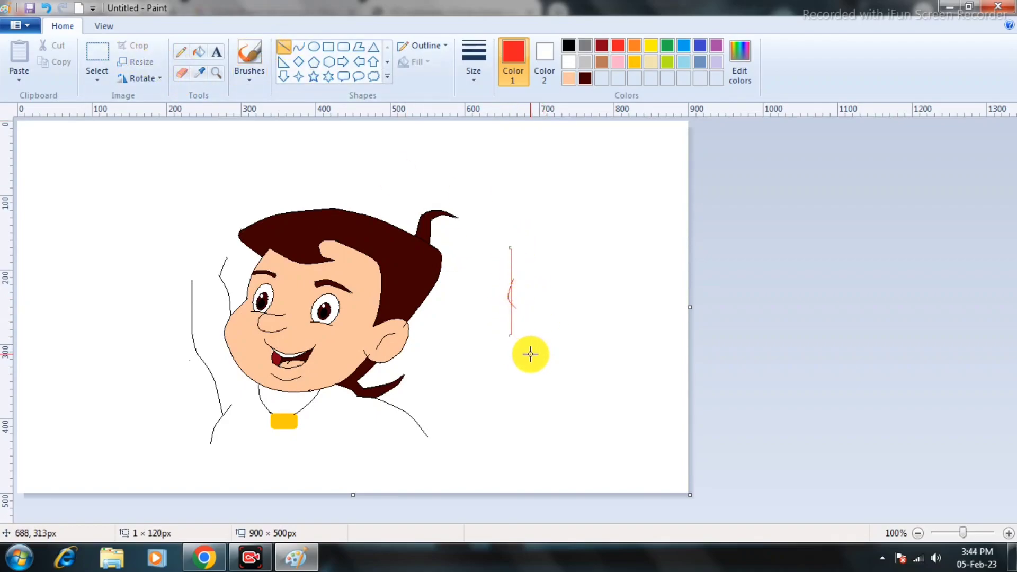
pyautogui.press('Left')
# - Fill the closed half-drop with red and erase the excess ends of its vertical line
pyautogui.click(199, 53)
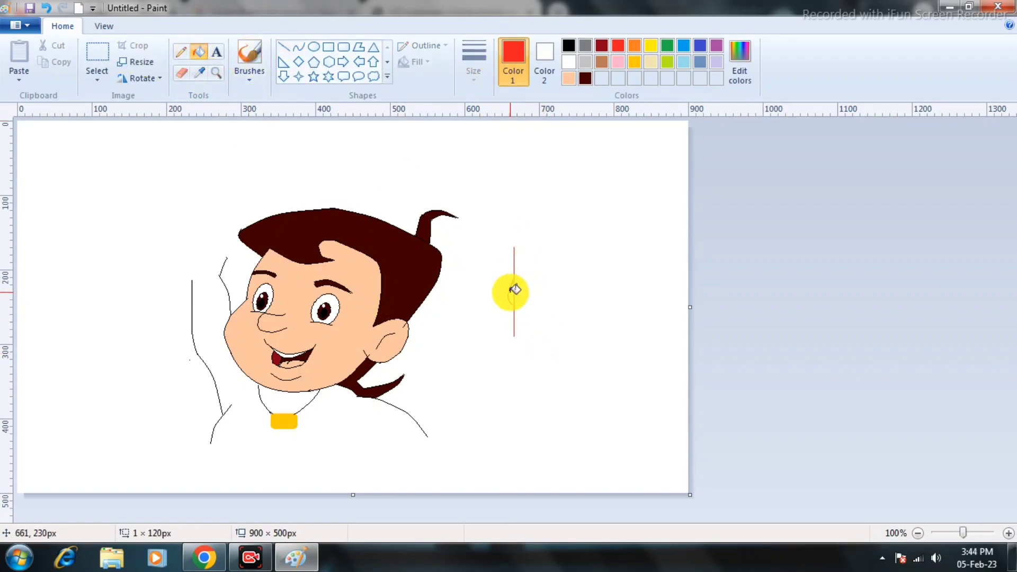
pyautogui.click(512, 295)
pyautogui.click(182, 73)
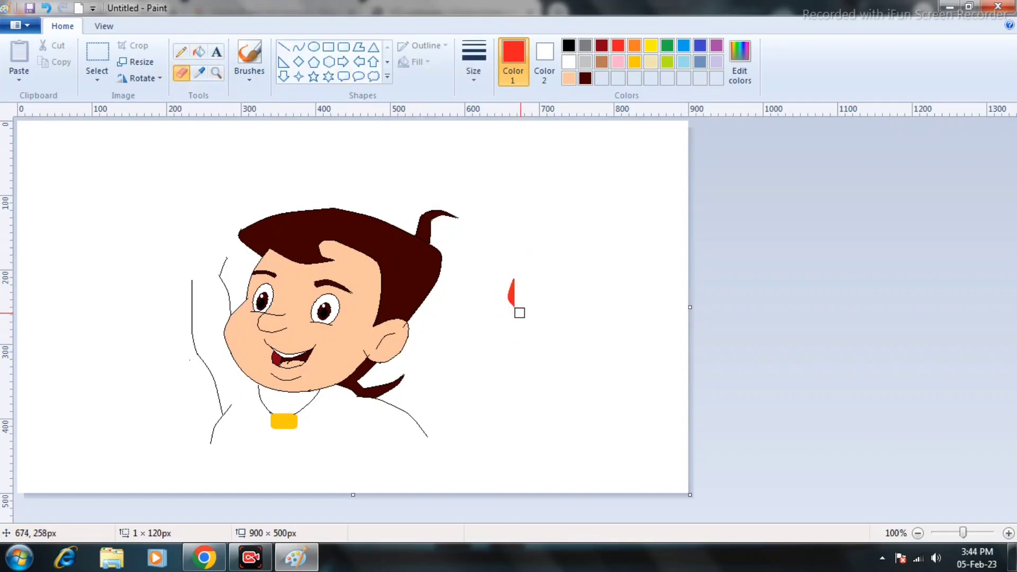
# - Copy the red half-drop and paste a duplicate onto the canvas
pyautogui.click(109, 67)
pyautogui.moveTo(490, 256); pyautogui.dragTo(535, 324)
pyautogui.rightClick(522, 289)
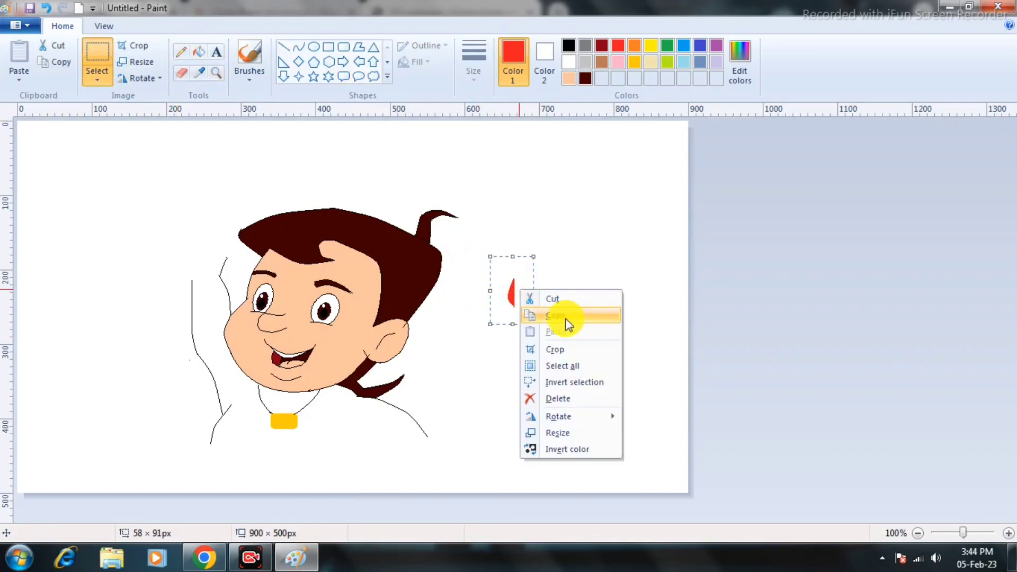
pyautogui.click(566, 319)
pyautogui.rightClick(564, 289)
pyautogui.click(595, 332)
# - Flip the pasted half-drop horizontally and join it to the original to form a complete red drop
pyautogui.moveTo(52, 177)
pyautogui.mouseDown()
pyautogui.moveTo(533, 317)
pyautogui.moveTo(522, 300)
pyautogui.moveTo(550, 335)
pyautogui.moveTo(546, 302)
pyautogui.mouseUp()
pyautogui.click(144, 78)
pyautogui.click(169, 162)
pyautogui.click(549, 317)
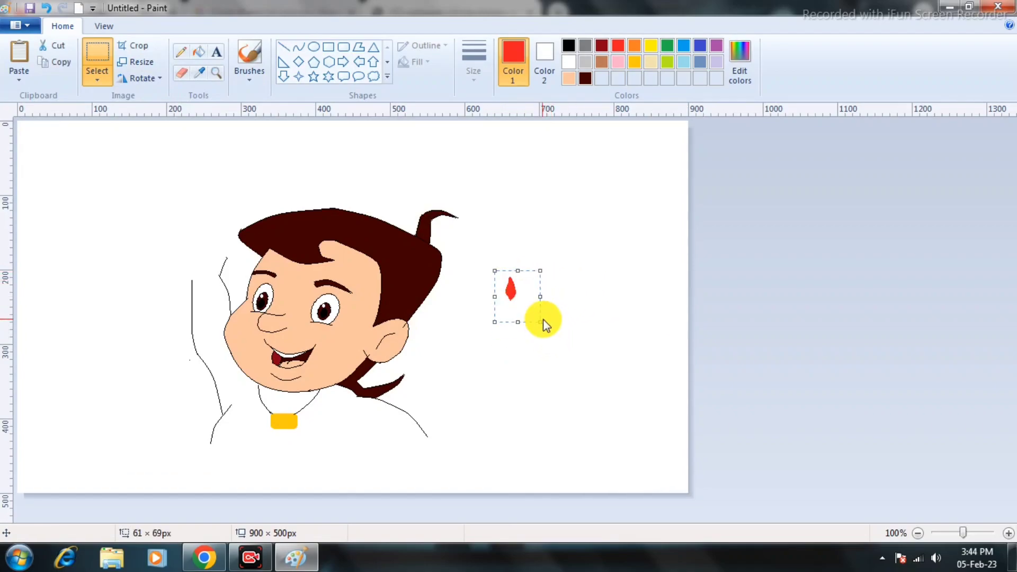
pyautogui.hotkey('ctrl', 'z')
# - Skew the red drop horizontally by 12 degrees and place it on the forehead between the eyebrows
pyautogui.moveTo(504, 263); pyautogui.dragTo(531, 321)
pyautogui.moveTo(519, 300); pyautogui.dragTo(471, 321)
pyautogui.click(132, 63)
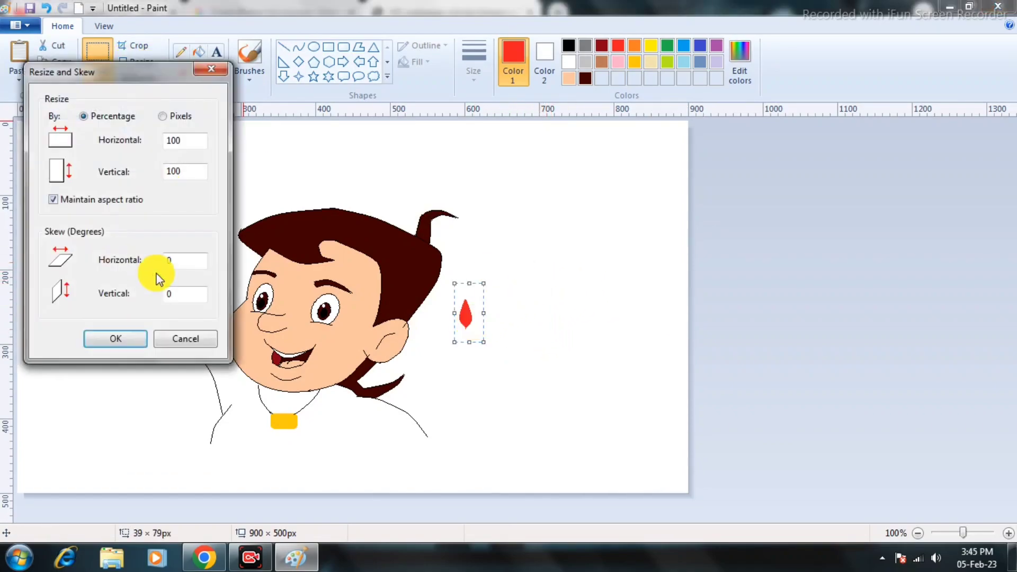
pyautogui.moveTo(181, 260); pyautogui.dragTo(146, 260)
pyautogui.write('12')
pyautogui.press('Return')
pyautogui.moveTo(489, 302); pyautogui.dragTo(307, 286)
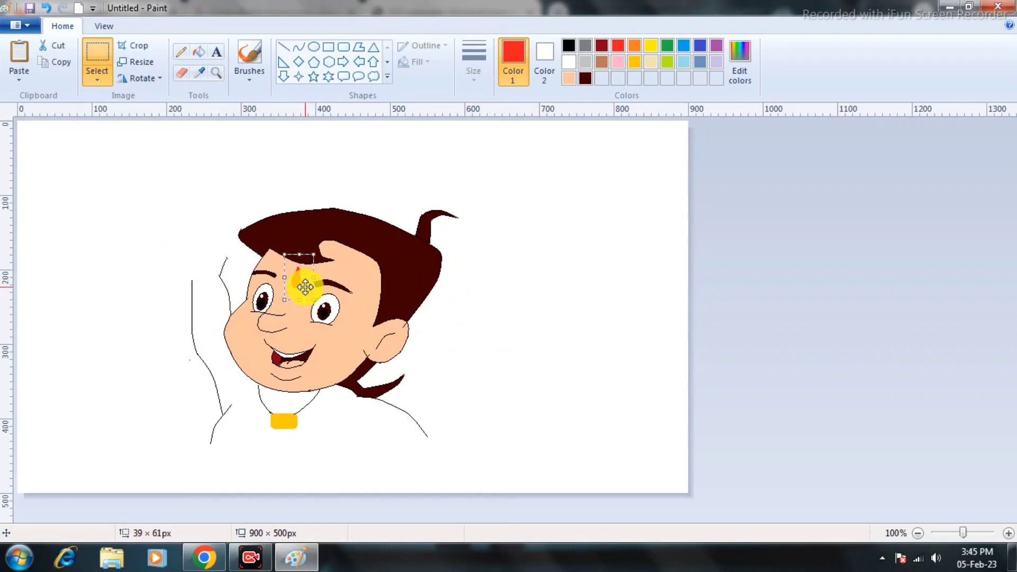
pyautogui.moveTo(305, 286); pyautogui.dragTo(305, 287)
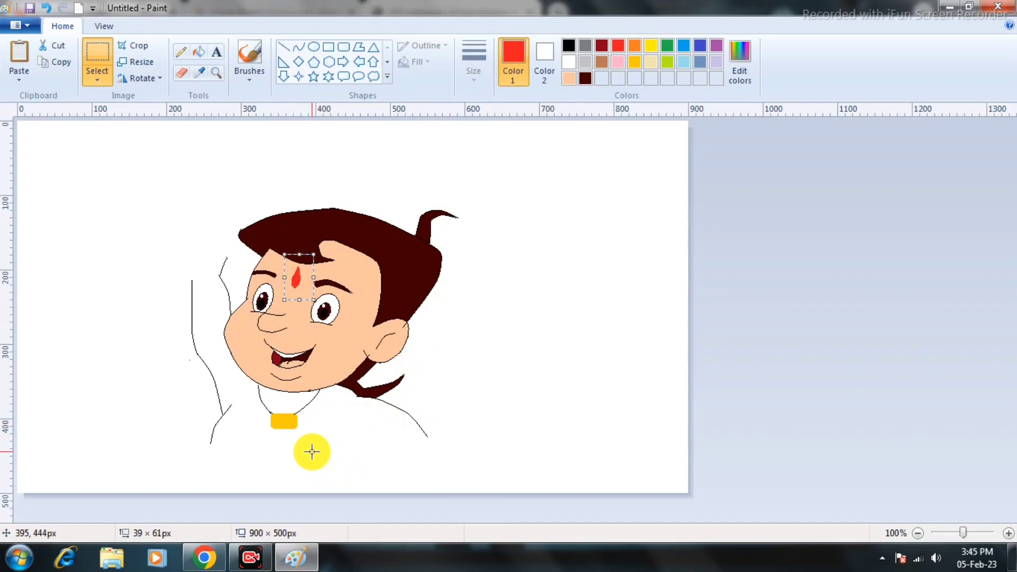
# - Draw two gold curves across the raised arm's wrist and fill the band between them with gold
pyautogui.click(299, 48)
pyautogui.moveTo(197, 279); pyautogui.dragTo(223, 275)
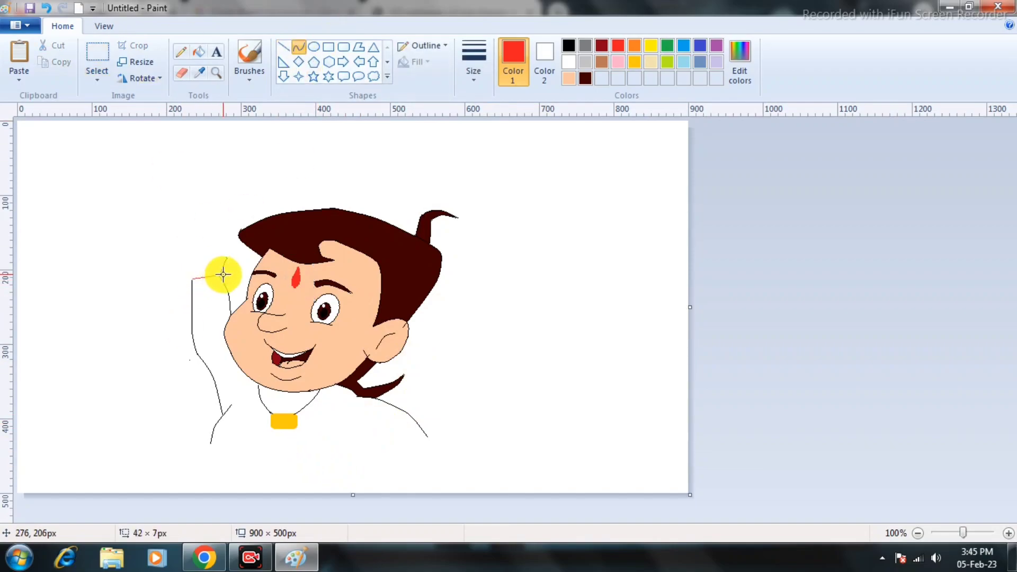
pyautogui.click(634, 62)
pyautogui.click(197, 282)
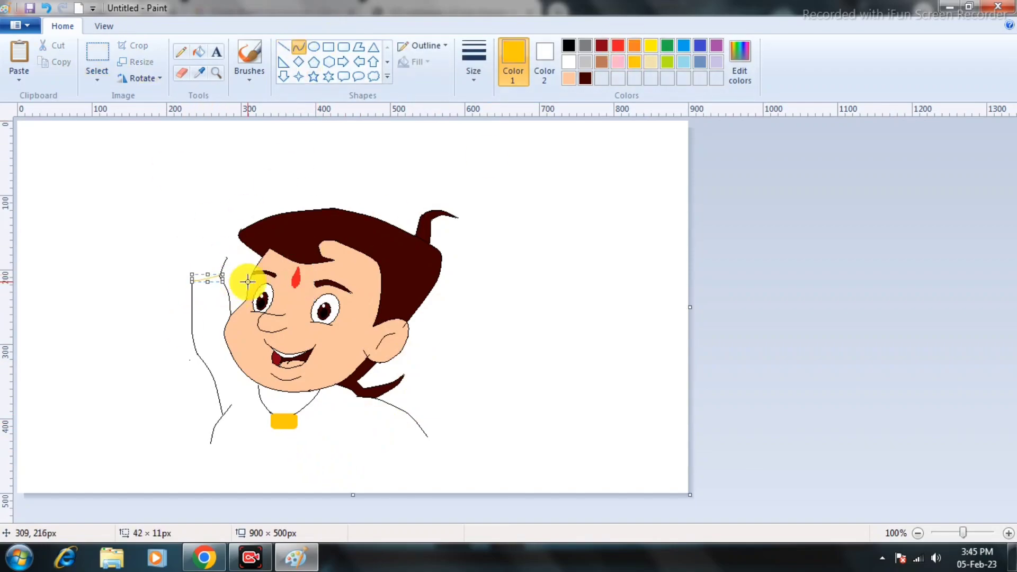
pyautogui.moveTo(191, 295); pyautogui.dragTo(225, 288)
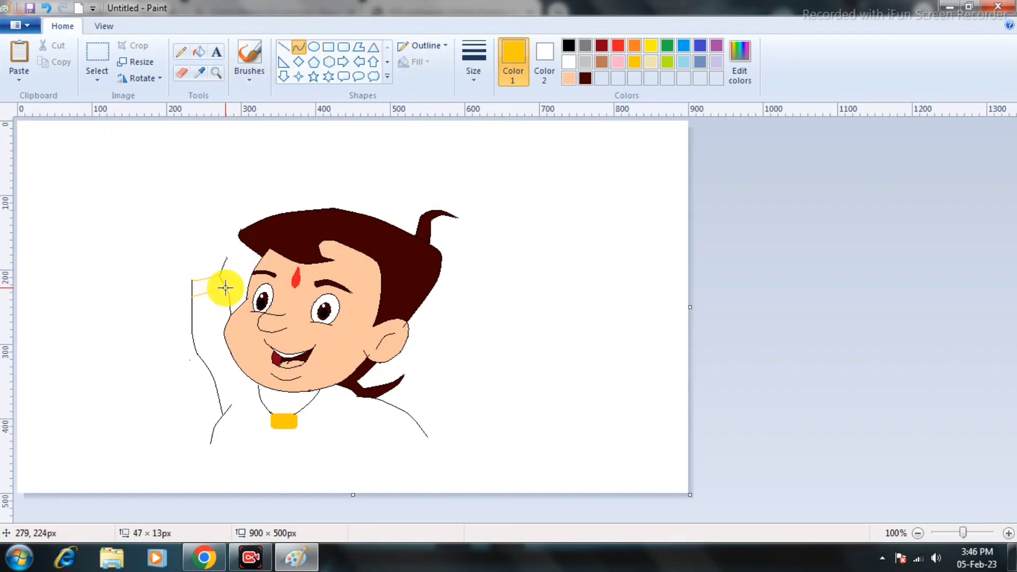
pyautogui.click(197, 51)
pyautogui.click(208, 286)
# - Draw a black horizontal line about 559 px long across the bottom of the shoulders, closing the body outline
pyautogui.click(284, 47)
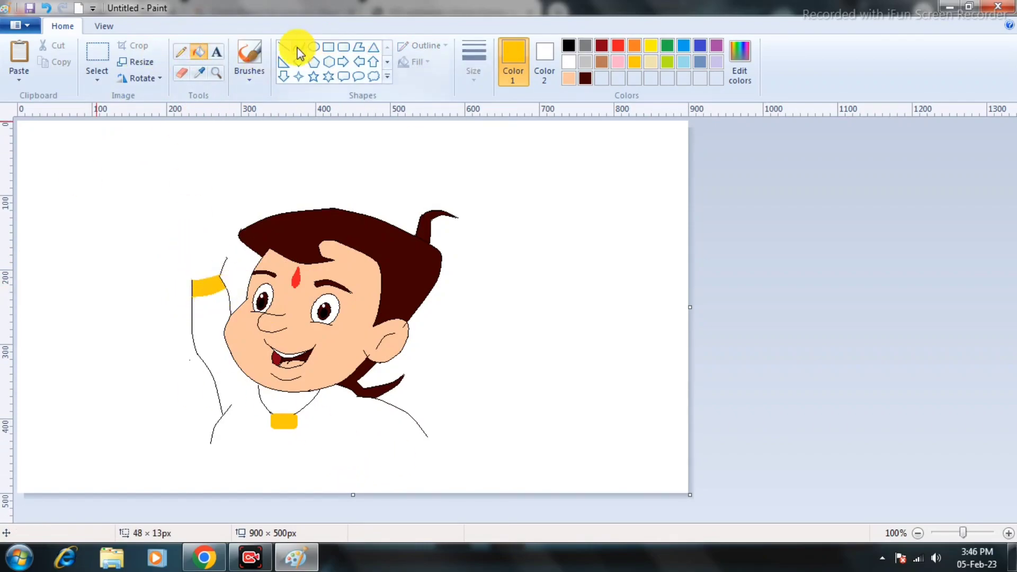
pyautogui.moveTo(154, 441); pyautogui.dragTo(570, 435)
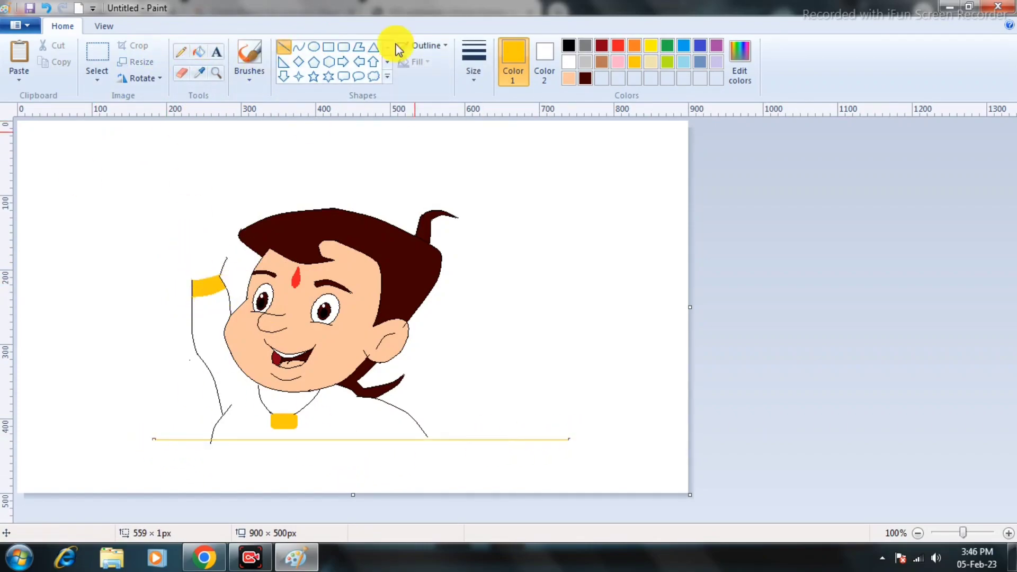
pyautogui.click(569, 46)
pyautogui.click(180, 51)
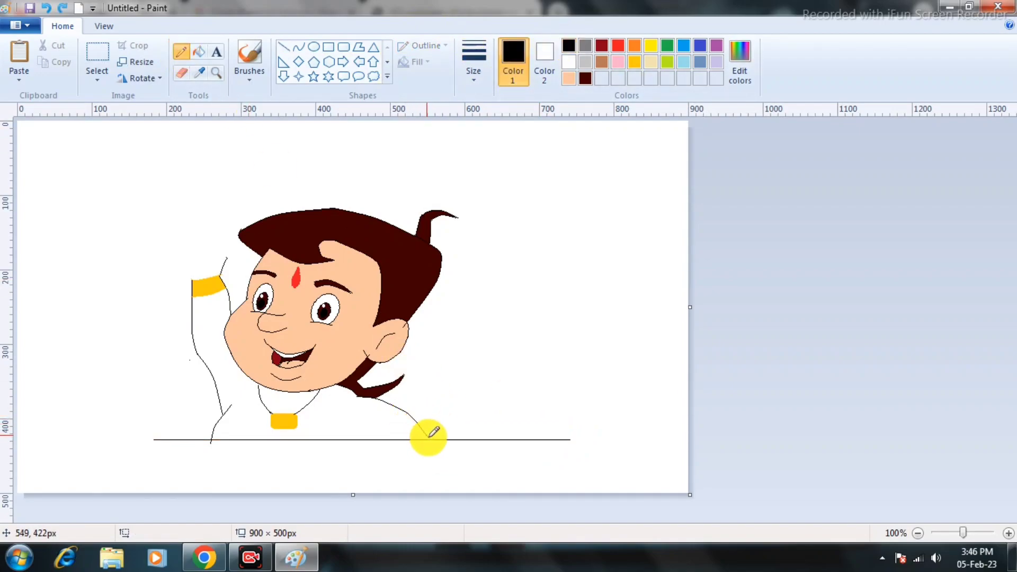
# - Fill the shoulders, neck and raised arm with the peach skin colour
pyautogui.click(198, 51)
pyautogui.click(569, 79)
pyautogui.click(363, 416)
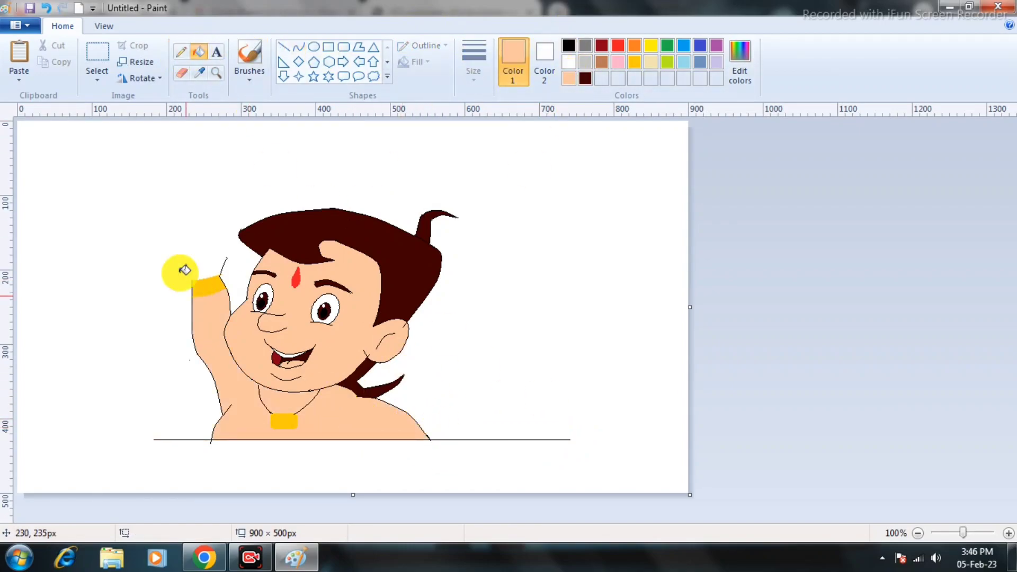
# - Draw a second black horizontal line below the first and add vertical end lines down to the canvas edge as a wall outline
pyautogui.click(284, 47)
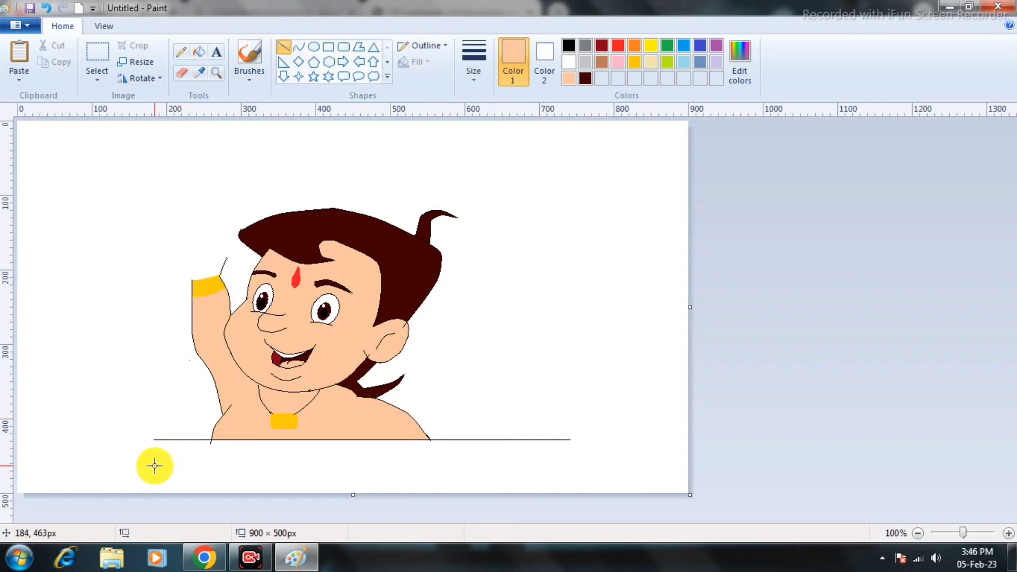
pyautogui.moveTo(154, 465); pyautogui.dragTo(575, 466)
pyautogui.click(569, 46)
pyautogui.moveTo(154, 440); pyautogui.dragTo(154, 493)
pyautogui.moveTo(568, 493)
pyautogui.mouseDown()
pyautogui.moveTo(577, 441)
pyautogui.moveTo(574, 491)
pyautogui.mouseUp()
# - Divide both rows of the wall into staggered bricks with short black vertical lines
pyautogui.moveTo(210, 440); pyautogui.dragTo(209, 466)
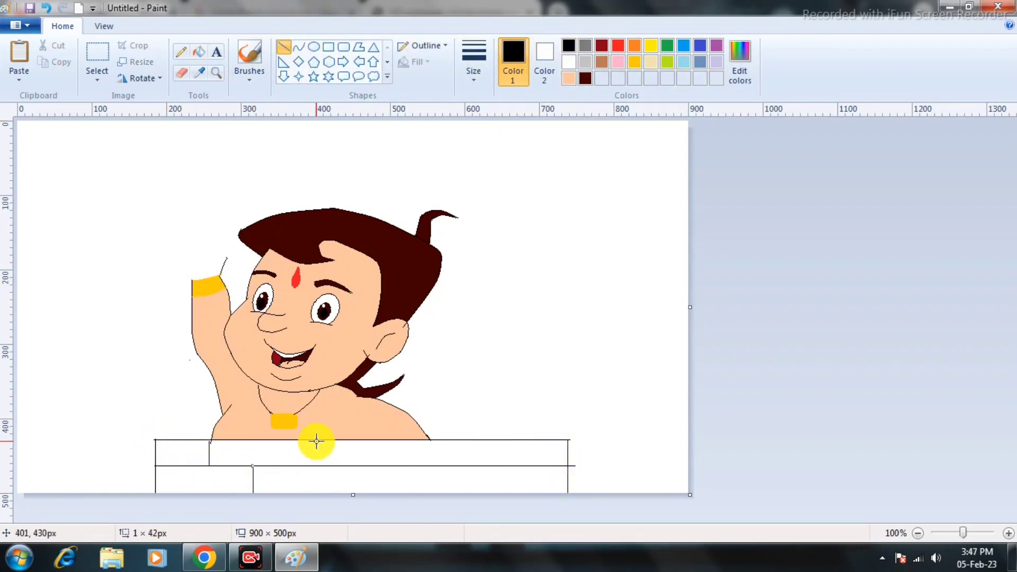
pyautogui.moveTo(317, 439); pyautogui.dragTo(371, 493)
pyautogui.moveTo(422, 466); pyautogui.dragTo(421, 466)
pyautogui.moveTo(470, 466); pyautogui.dragTo(471, 493)
pyautogui.moveTo(505, 440); pyautogui.dragTo(505, 466)
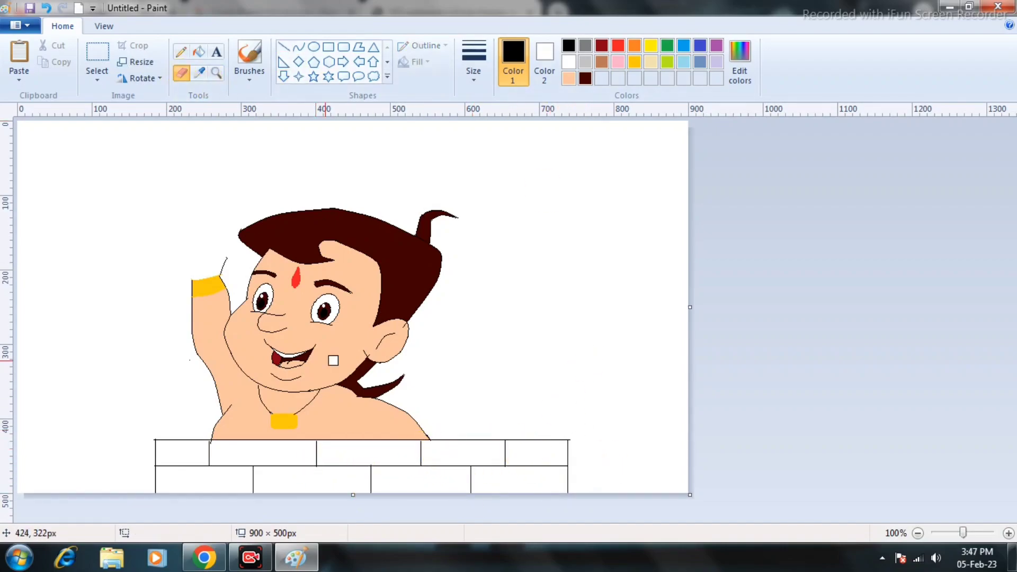
# - Fill all the bricks of the wall with brown
pyautogui.click(199, 52)
pyautogui.click(602, 62)
pyautogui.click(360, 453)
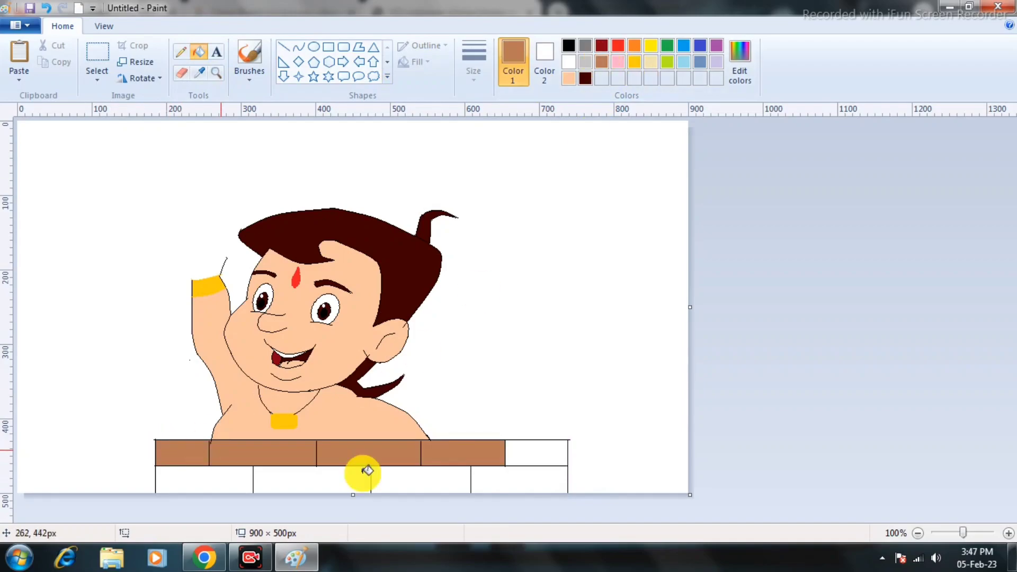
pyautogui.click(359, 470)
pyautogui.click(220, 477)
# - Define an orange custom colour of about red 231, green 122, blue 41 and recolour all the bricks with it
pyautogui.click(740, 64)
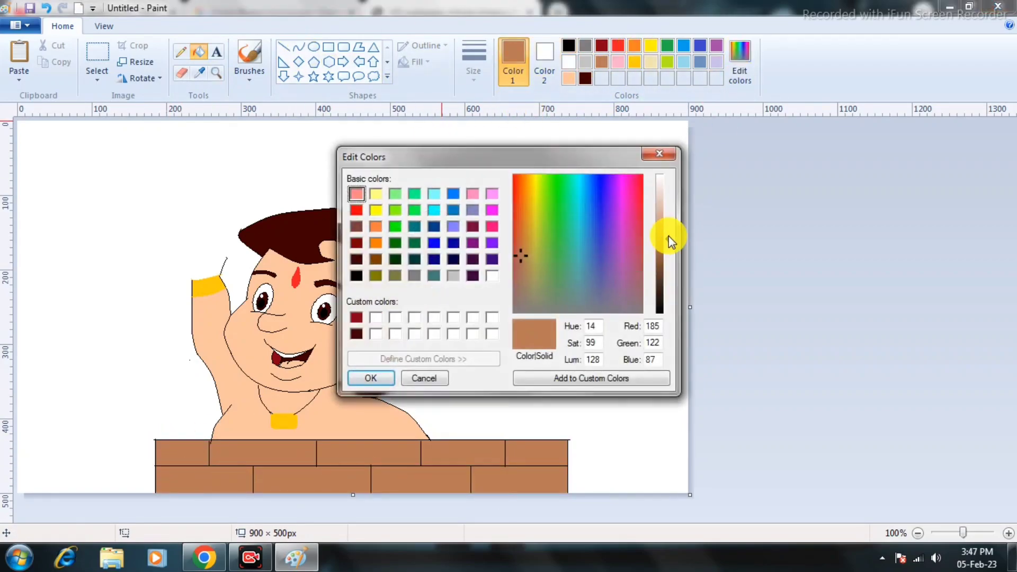
pyautogui.click(540, 381)
pyautogui.moveTo(531, 194)
pyautogui.mouseDown()
pyautogui.moveTo(523, 185)
pyautogui.moveTo(519, 198)
pyautogui.mouseUp()
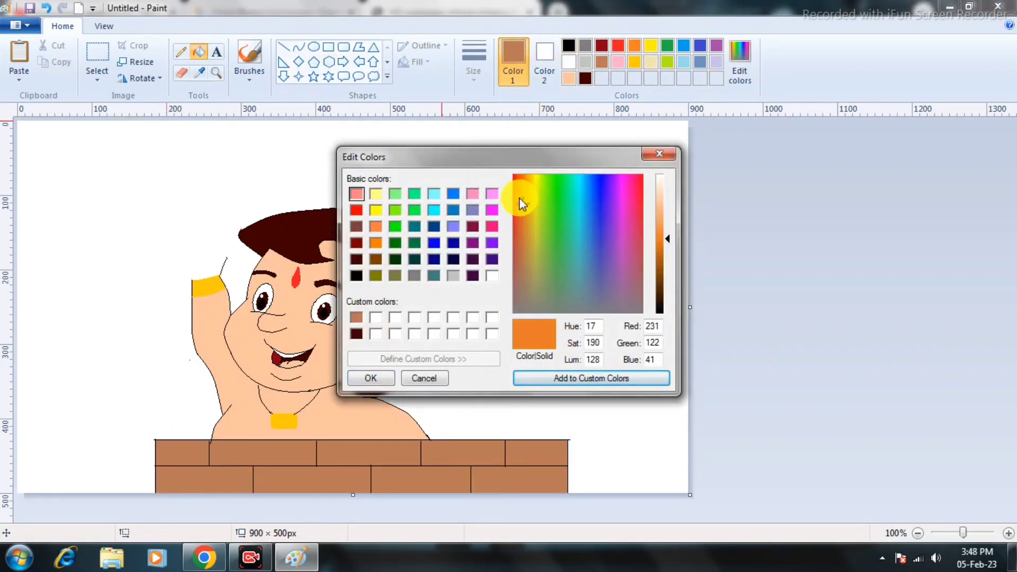
pyautogui.click(371, 378)
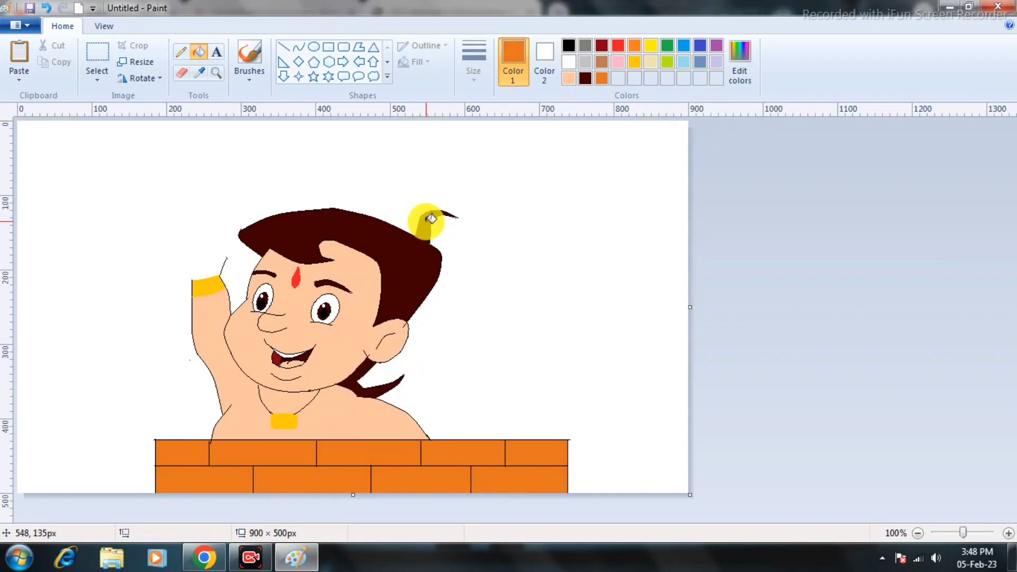
# - Draw black curves above the gold wristband for the thumb and the curled fingertip of the raised hand
pyautogui.click(216, 72)
pyautogui.click(200, 272)
pyautogui.click(298, 46)
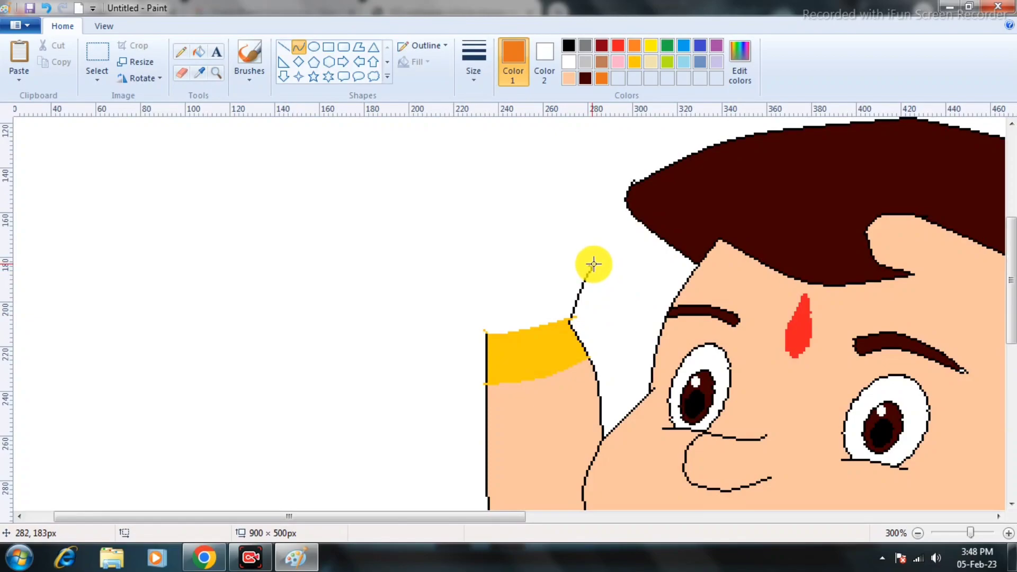
pyautogui.click(568, 46)
pyautogui.moveTo(579, 243)
pyautogui.mouseDown()
pyautogui.moveTo(585, 228)
pyautogui.moveTo(532, 255)
pyautogui.moveTo(539, 229)
pyautogui.moveTo(520, 277)
pyautogui.moveTo(522, 257)
pyautogui.moveTo(563, 255)
pyautogui.mouseUp()
pyautogui.click(568, 264)
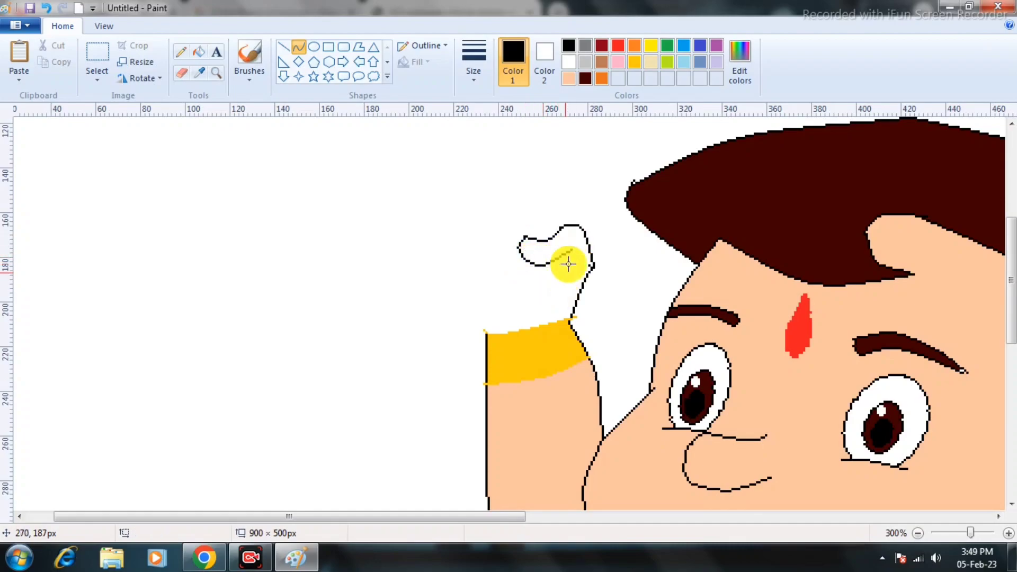
# - Erase the end of the fingertip's lower curve and redraw it with a short crease beside the thumb
pyautogui.click(182, 73)
pyautogui.click(299, 47)
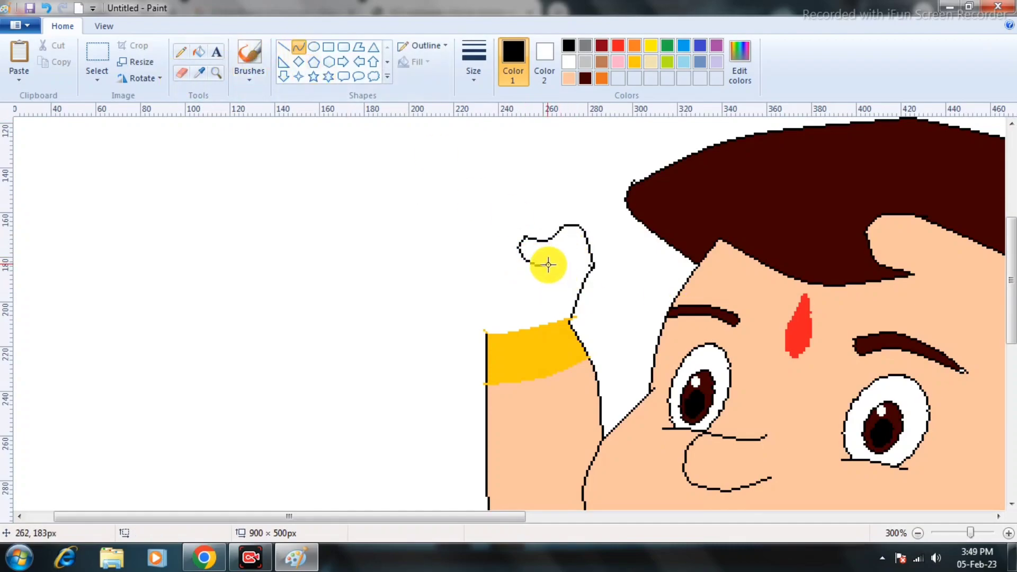
pyautogui.moveTo(549, 264); pyautogui.dragTo(571, 249)
pyautogui.hotkey('ctrl', 'z')
pyautogui.moveTo(563, 306)
pyautogui.mouseDown()
pyautogui.moveTo(575, 272)
pyautogui.moveTo(563, 259)
pyautogui.mouseUp()
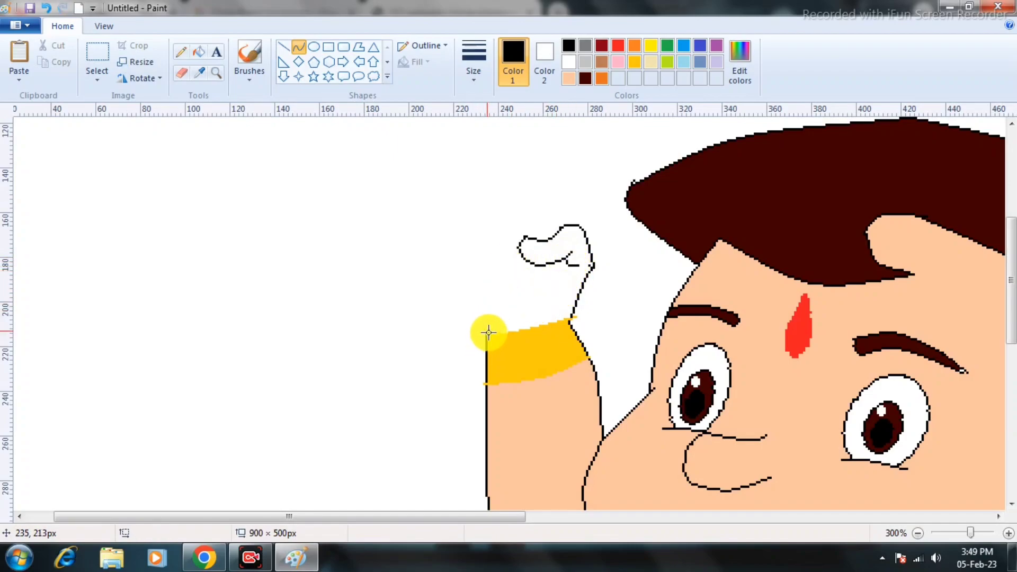
# - Draw the outer edge of the fist from the wristband up and over the first finger, then redraw its end down to the curled fingertip
pyautogui.moveTo(486, 332)
pyautogui.mouseDown()
pyautogui.moveTo(452, 211)
pyautogui.moveTo(460, 221)
pyautogui.mouseUp()
pyautogui.click(457, 260)
pyautogui.moveTo(456, 260)
pyautogui.mouseDown()
pyautogui.moveTo(450, 223)
pyautogui.moveTo(516, 212)
pyautogui.mouseUp()
pyautogui.click(472, 201)
pyautogui.click(494, 197)
pyautogui.click(545, 193)
pyautogui.click(181, 73)
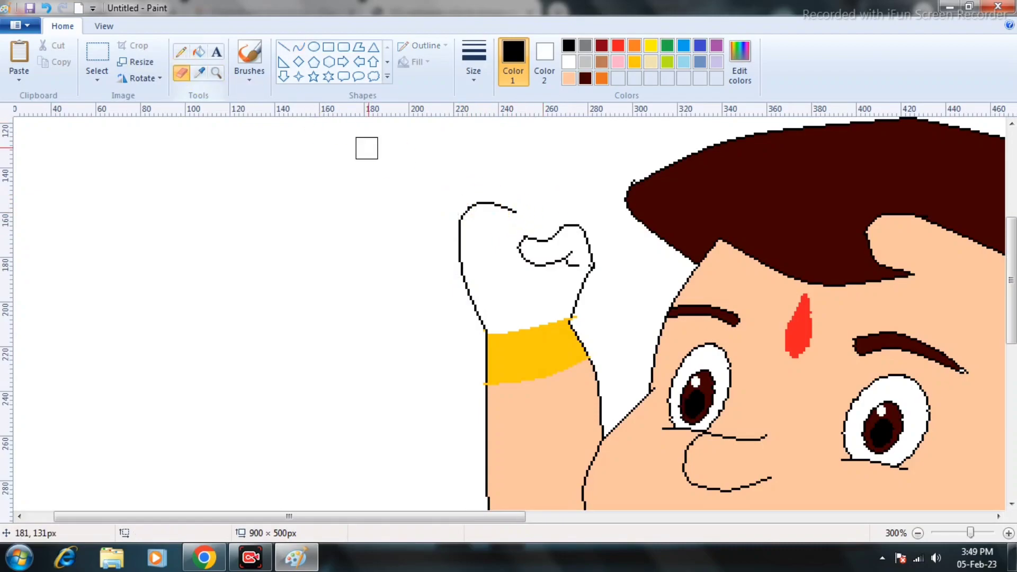
pyautogui.click(299, 47)
pyautogui.moveTo(494, 203)
pyautogui.mouseDown()
pyautogui.moveTo(538, 241)
pyautogui.moveTo(523, 212)
pyautogui.mouseUp()
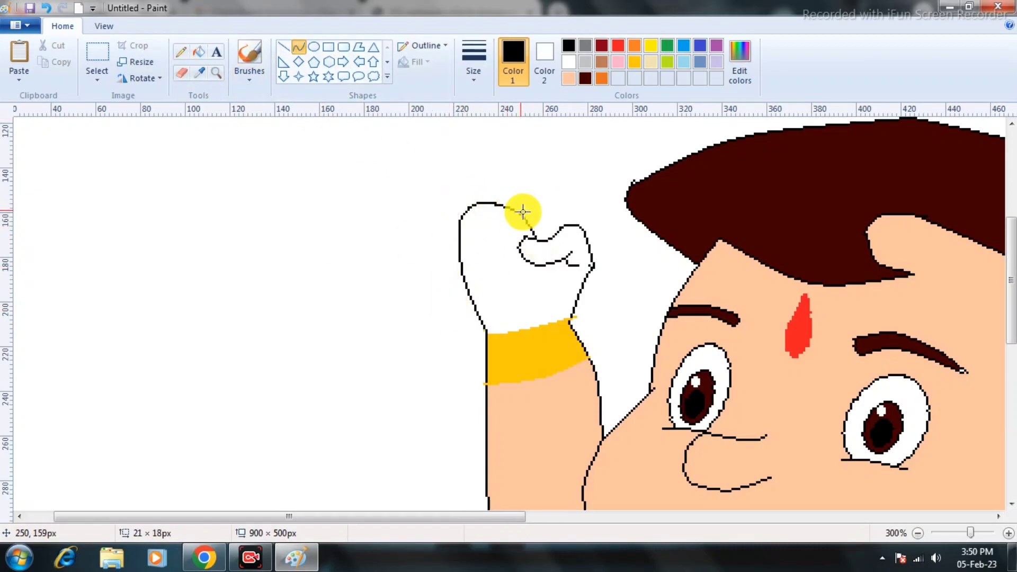
# - Erase where the first finger meets the curled fingertip and redraw its curve with a small curl inside the finger
pyautogui.click(216, 73)
pyautogui.rightClick(527, 352)
pyautogui.click(368, 203)
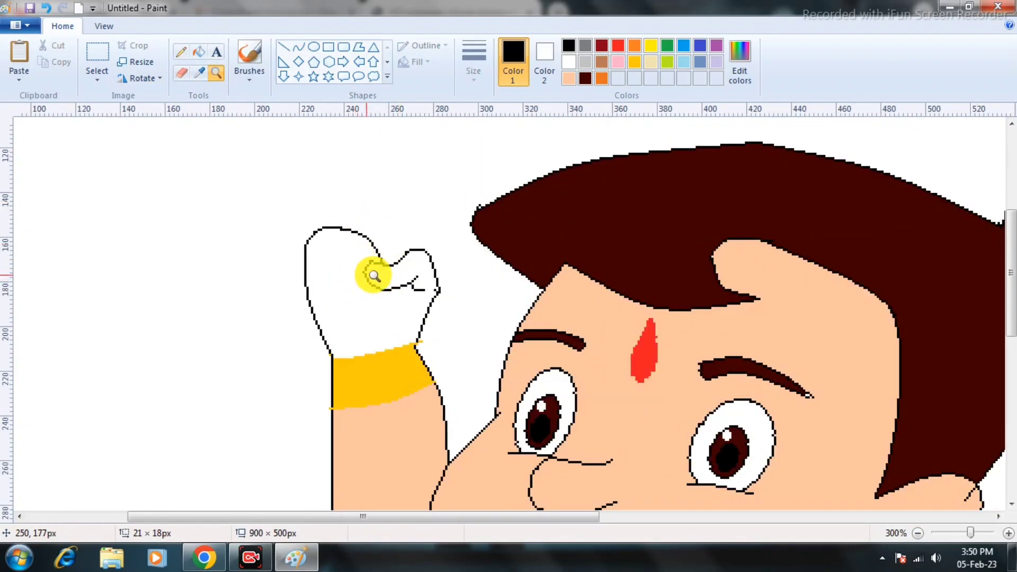
pyautogui.click(181, 73)
pyautogui.moveTo(373, 243)
pyautogui.mouseDown()
pyautogui.moveTo(380, 249)
pyautogui.moveTo(357, 249)
pyautogui.moveTo(359, 275)
pyautogui.moveTo(343, 281)
pyautogui.moveTo(333, 261)
pyautogui.mouseUp()
pyautogui.click(299, 47)
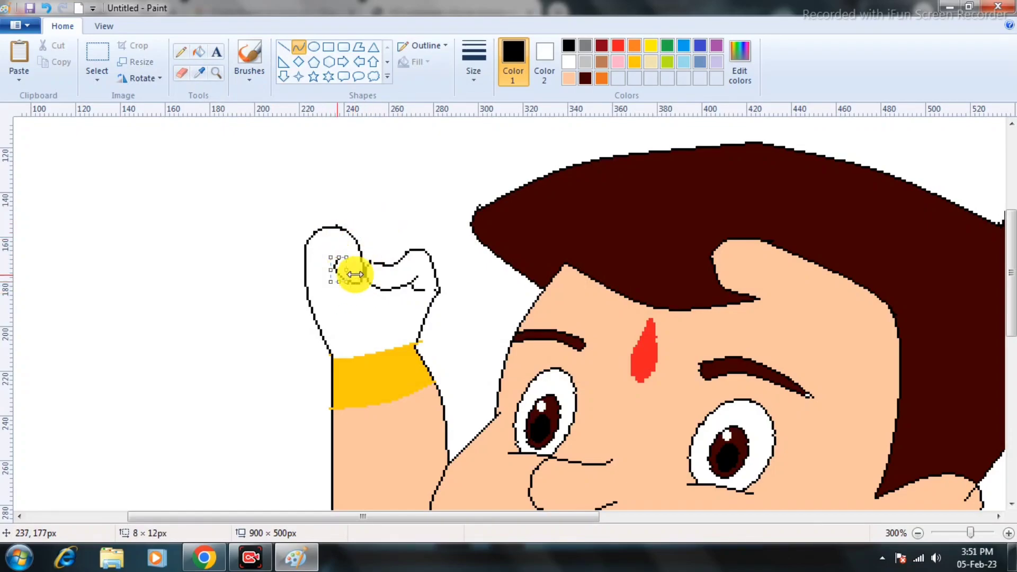
# - Draw the second finger as a black arch behind the first, erasing its straight end and redrawing it curved down to the curled fingertip
pyautogui.moveTo(354, 212); pyautogui.dragTo(397, 259)
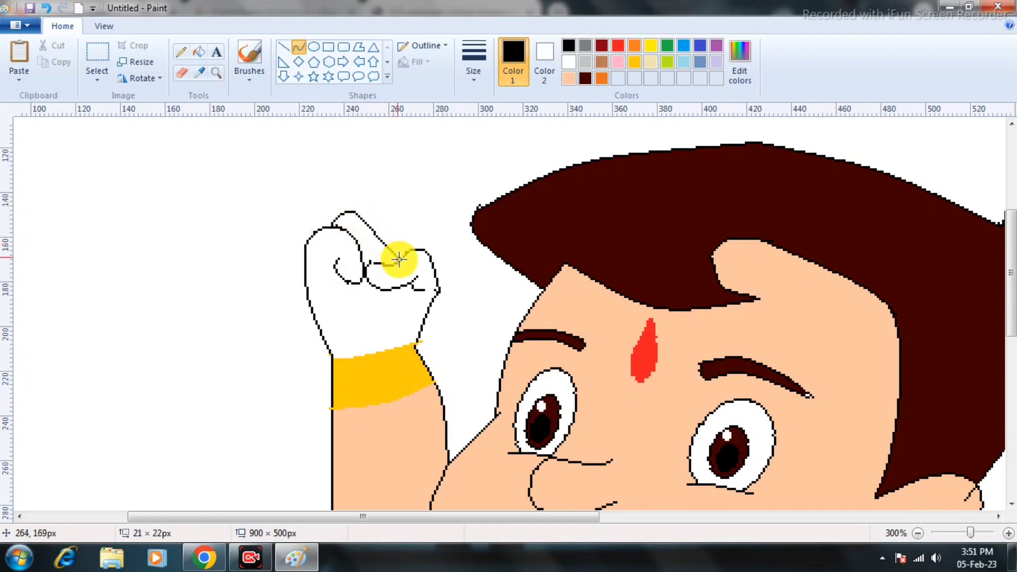
pyautogui.click(373, 215)
pyautogui.click(371, 216)
pyautogui.click(181, 73)
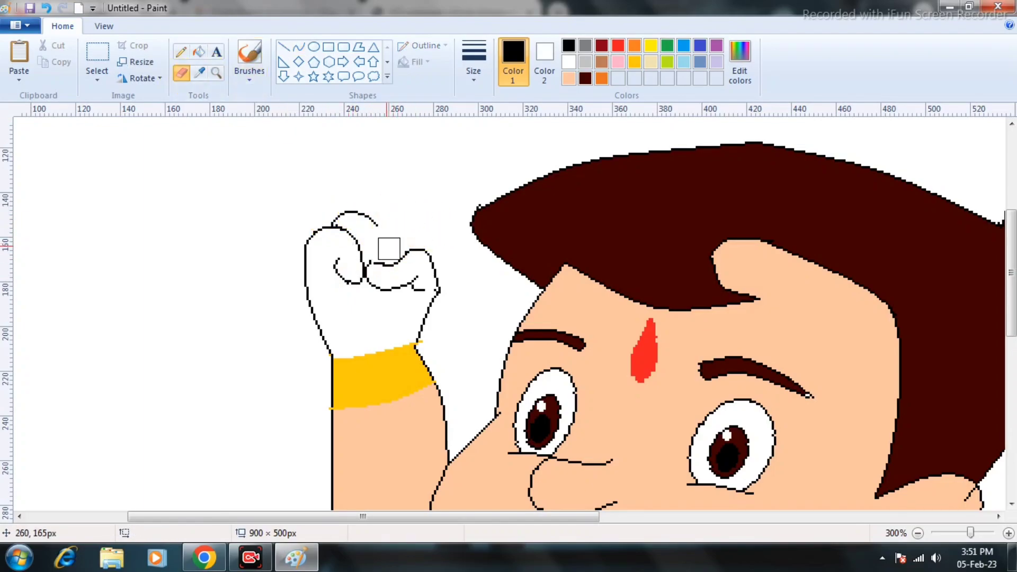
pyautogui.click(299, 47)
pyautogui.moveTo(365, 216); pyautogui.dragTo(392, 264)
pyautogui.click(377, 222)
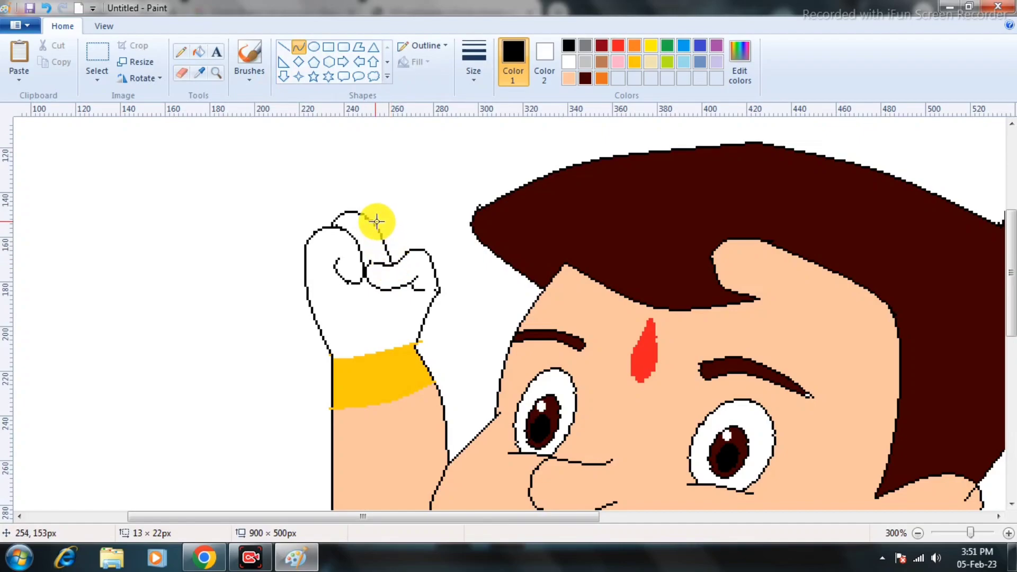
pyautogui.moveTo(378, 221)
pyautogui.mouseDown()
pyautogui.moveTo(409, 234)
pyautogui.moveTo(363, 216)
pyautogui.moveTo(385, 245)
pyautogui.moveTo(365, 212)
pyautogui.mouseUp()
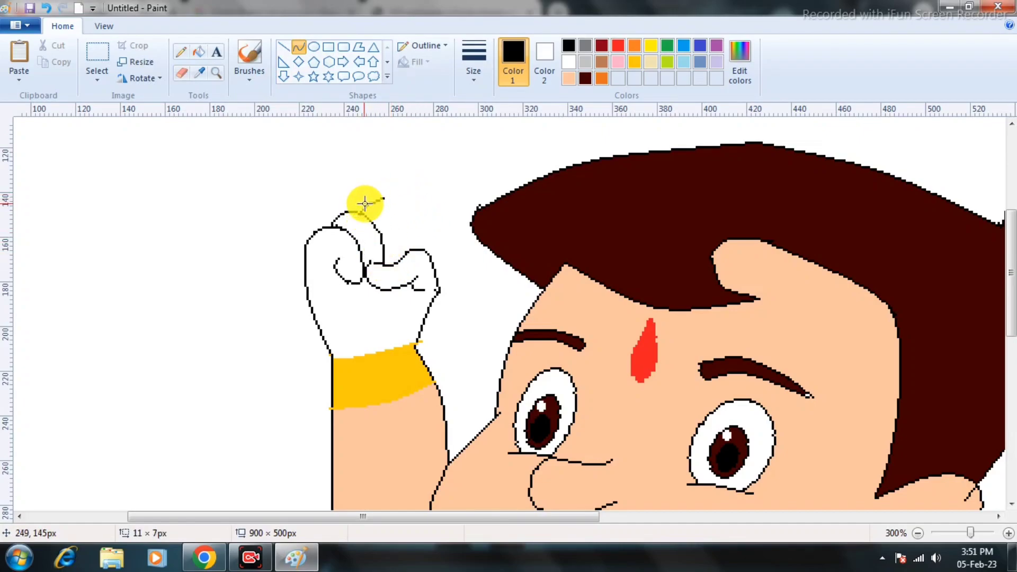
# - Draw the third and fourth fingers as black arches rising behind the second and ending at the thumb
pyautogui.moveTo(410, 199)
pyautogui.mouseDown()
pyautogui.moveTo(411, 218)
pyautogui.moveTo(403, 202)
pyautogui.mouseUp()
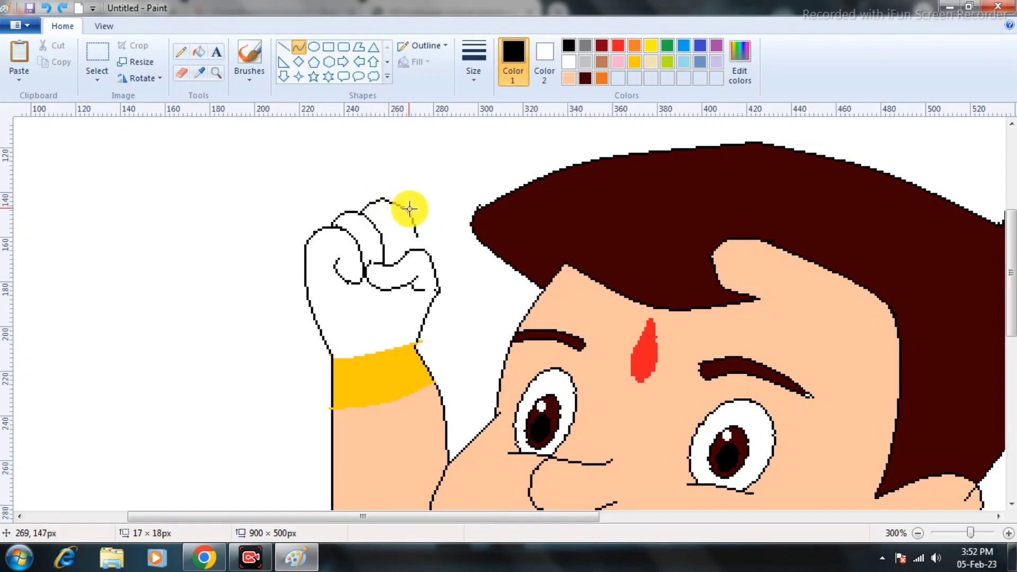
pyautogui.moveTo(397, 236); pyautogui.dragTo(390, 219)
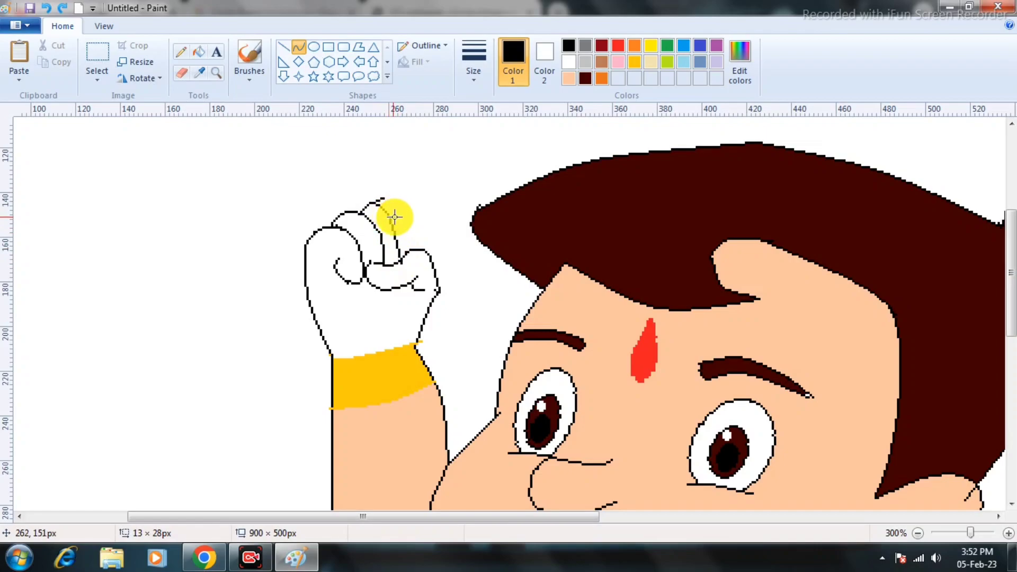
pyautogui.click(299, 47)
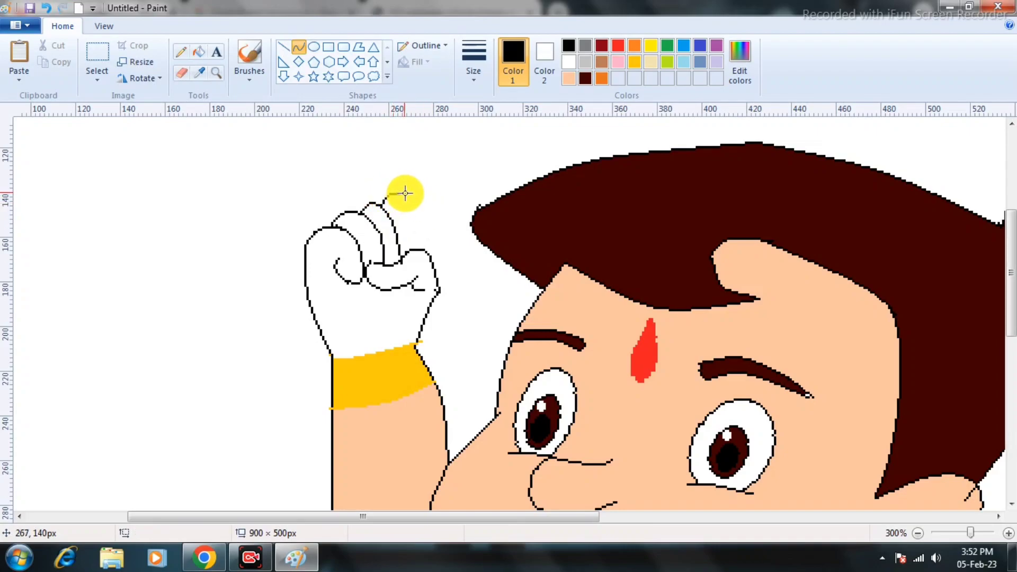
pyautogui.moveTo(400, 195); pyautogui.dragTo(443, 229)
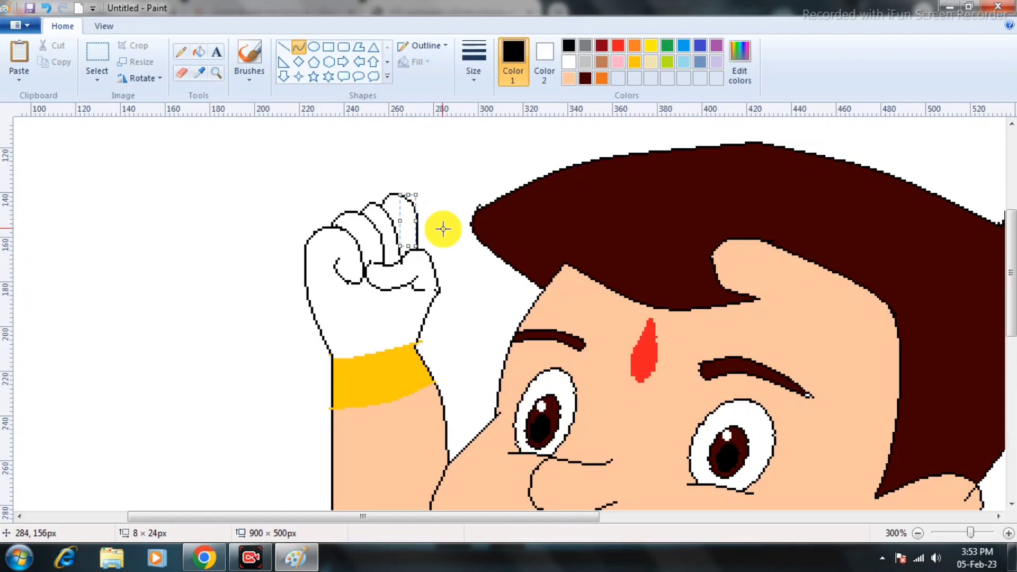
# - Fill the palm, thumb and all the fingers with the skin colour and erase the wristband's overhanging tip
pyautogui.click(199, 51)
pyautogui.click(569, 78)
pyautogui.click(386, 291)
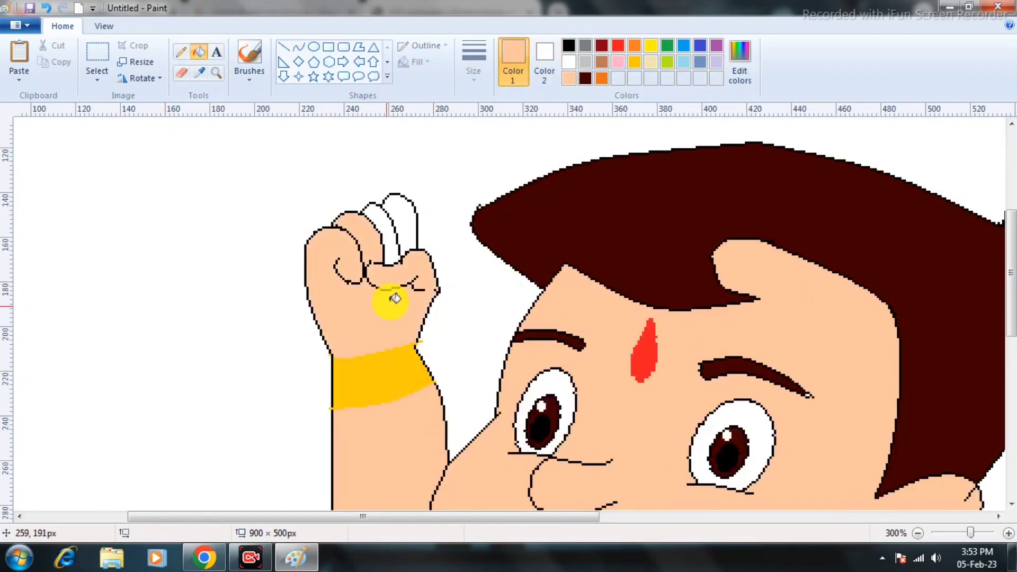
pyautogui.click(398, 228)
pyautogui.scroll(-3, 419, 346)
pyautogui.click(182, 72)
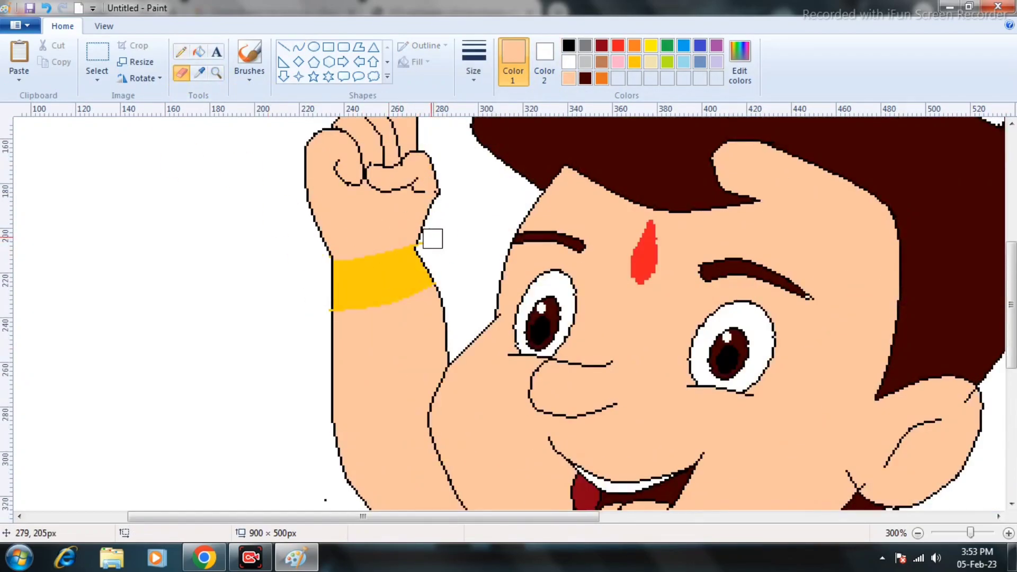
pyautogui.click(217, 73)
pyautogui.rightClick(379, 235)
pyautogui.rightClick(380, 236)
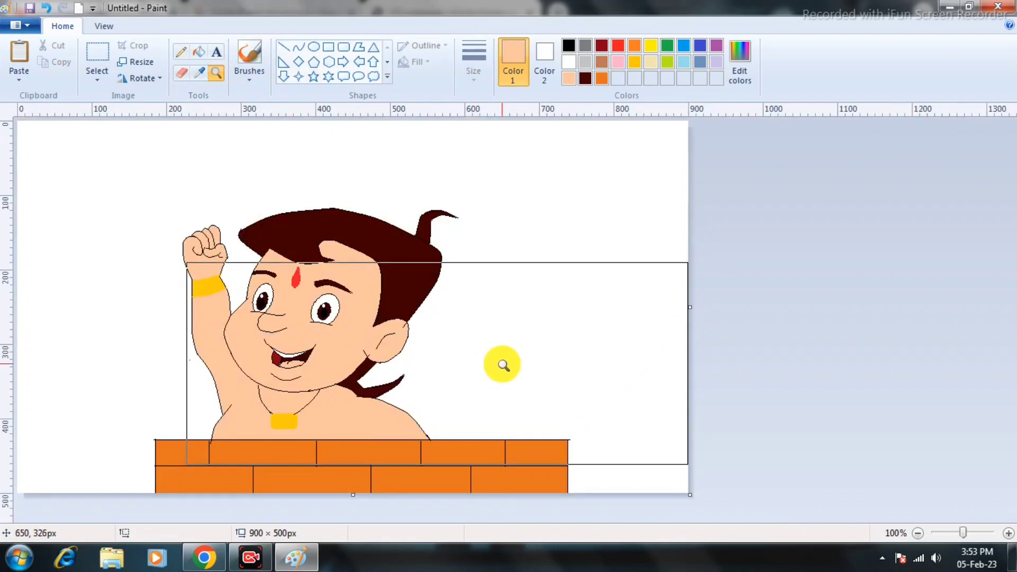
pyautogui.click(502, 364)
pyautogui.click(249, 58)
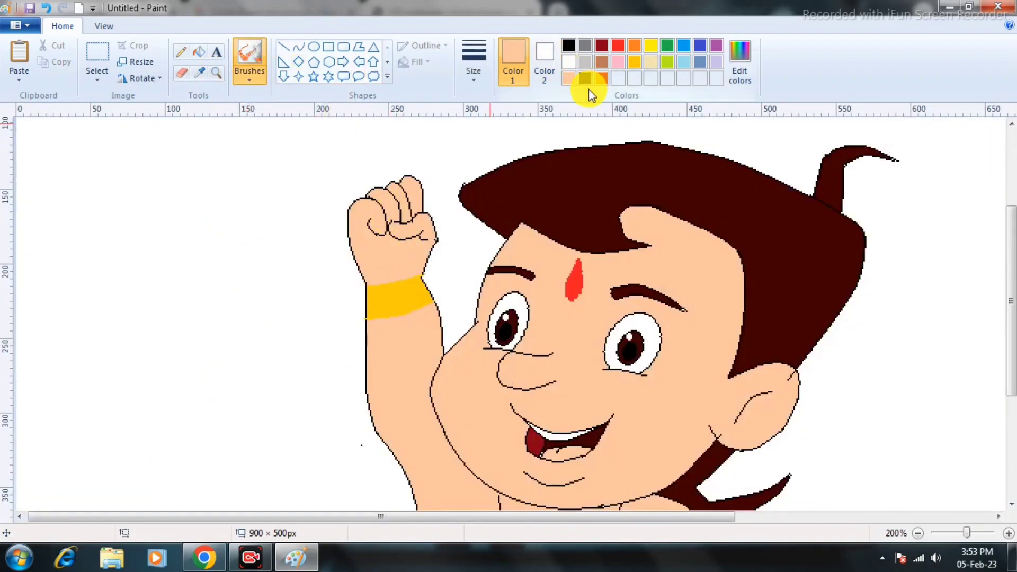
pyautogui.click(740, 62)
pyautogui.moveTo(671, 248); pyautogui.dragTo(671, 279)
pyautogui.click(592, 379)
pyautogui.click(371, 379)
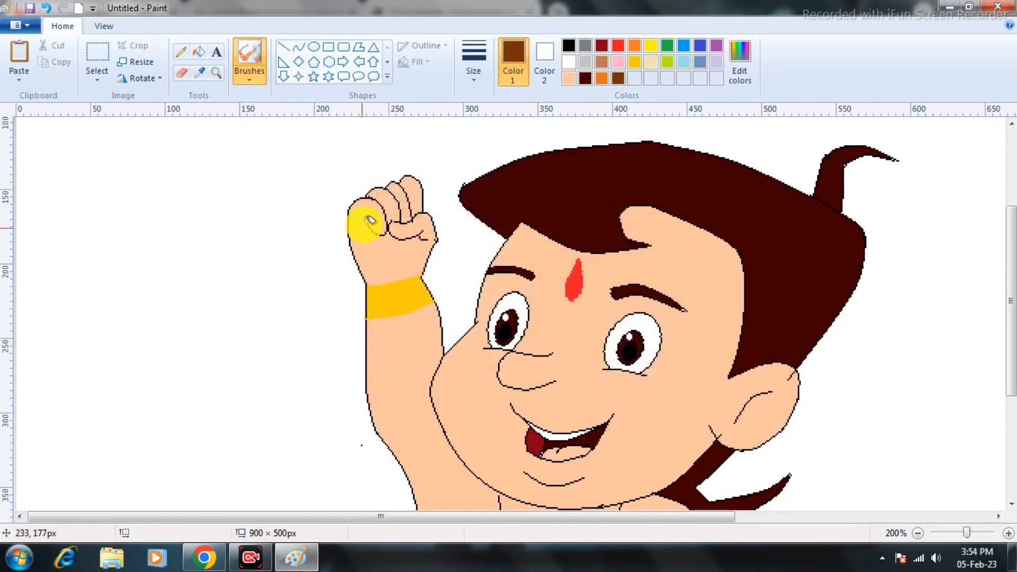
pyautogui.moveTo(302, 210); pyautogui.dragTo(313, 246)
pyautogui.hotkey('ctrl', 'z')
pyautogui.click(249, 79)
pyautogui.click(336, 100)
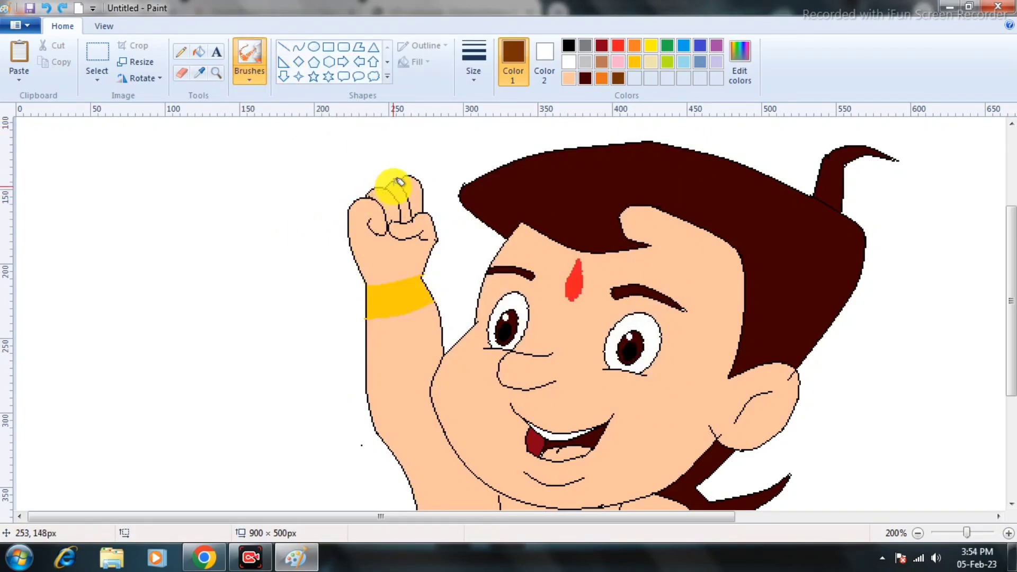
# - Outline the upper and lower edges of the gold wristband with black curves
pyautogui.click(298, 48)
pyautogui.moveTo(369, 286); pyautogui.dragTo(423, 277)
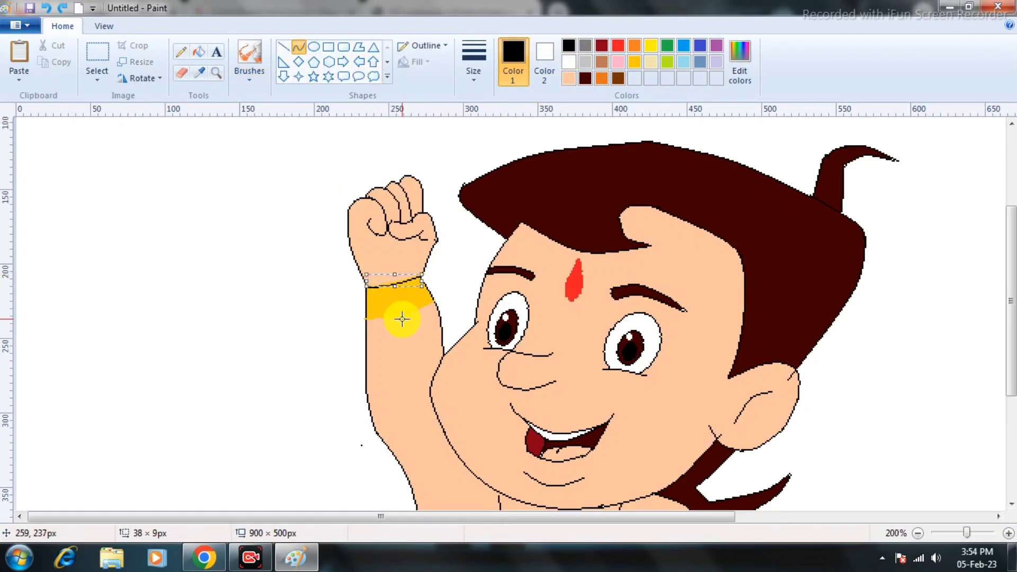
pyautogui.moveTo(367, 320); pyautogui.dragTo(417, 311)
pyautogui.click(298, 283)
pyautogui.click(184, 74)
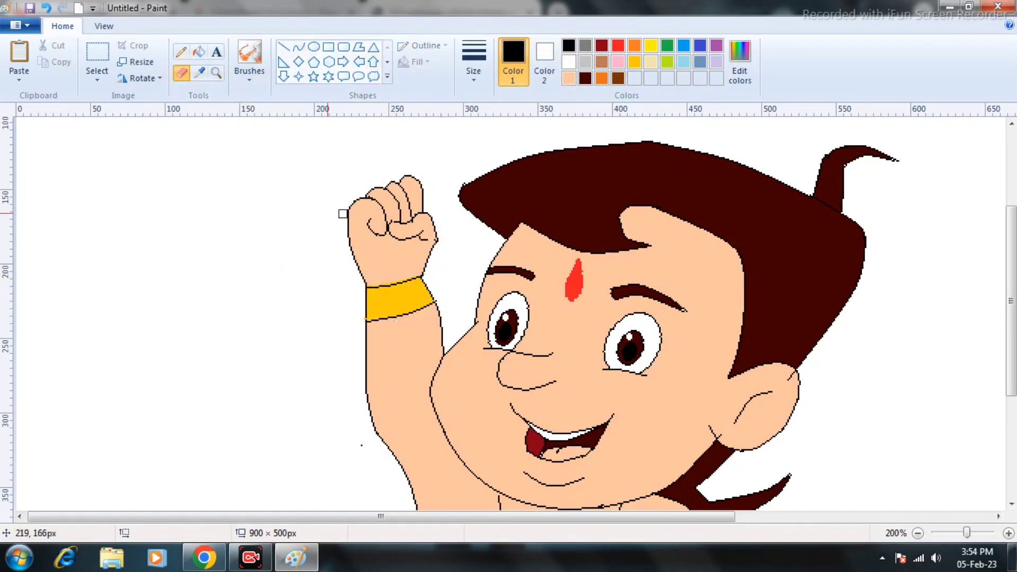
# - Select the boy together with the brick wall, about 631 × 451 px, and shift it slightly right on the canvas
pyautogui.click(216, 74)
pyautogui.rightClick(420, 270)
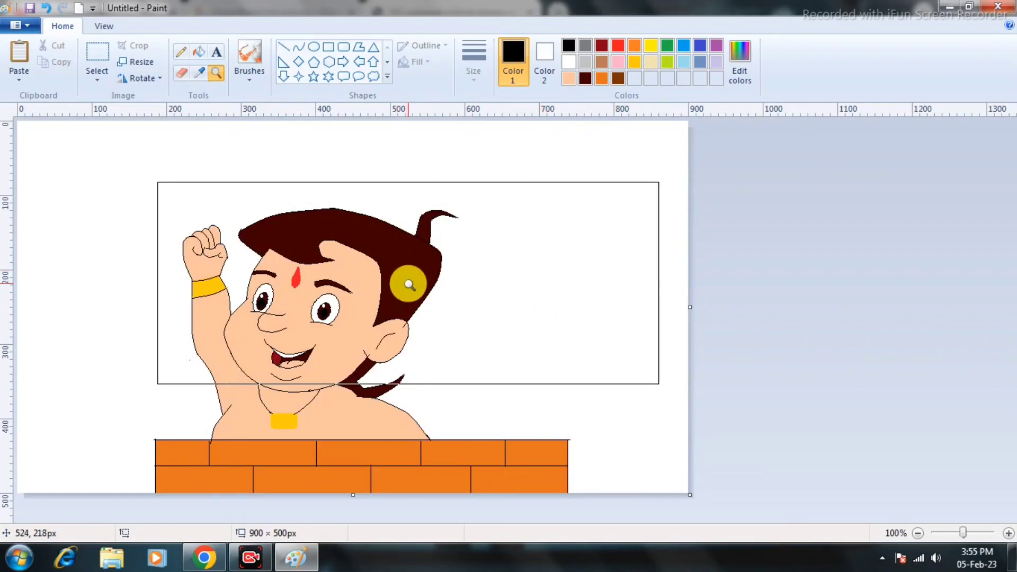
pyautogui.click(98, 53)
pyautogui.moveTo(164, 161)
pyautogui.mouseDown()
pyautogui.moveTo(334, 257)
pyautogui.moveTo(501, 406)
pyautogui.mouseUp()
pyautogui.moveTo(128, 157); pyautogui.dragTo(596, 496)
pyautogui.moveTo(498, 425)
pyautogui.mouseDown()
pyautogui.moveTo(412, 425)
pyautogui.moveTo(622, 422)
pyautogui.mouseUp()
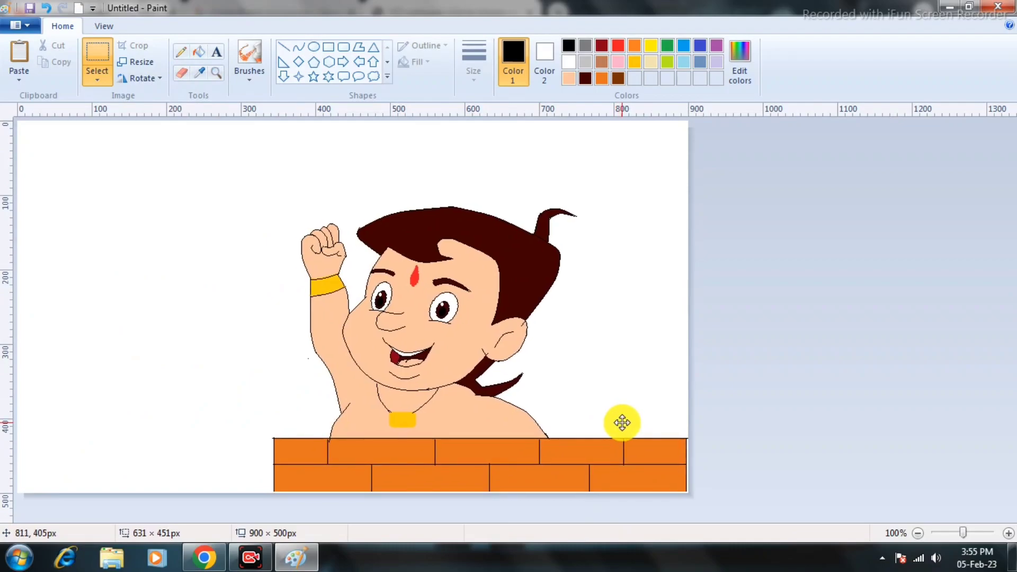
pyautogui.moveTo(479, 318); pyautogui.dragTo(379, 323)
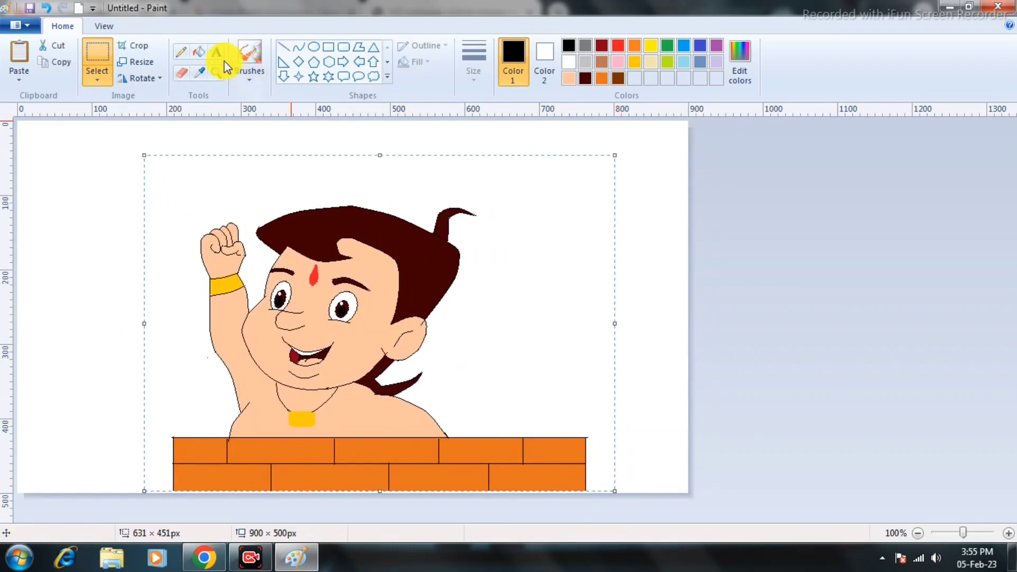
pyautogui.click(217, 51)
pyautogui.click(491, 232)
pyautogui.click(108, 73)
pyautogui.click(91, 266)
pyautogui.click(528, 217)
pyautogui.click(517, 204)
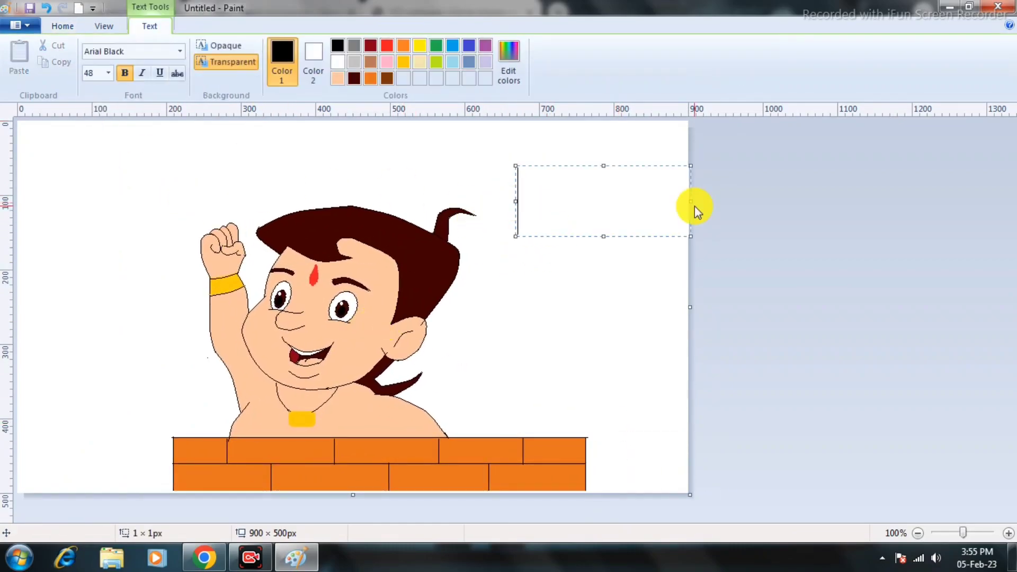
pyautogui.write('I')
pyautogui.press('Return')
pyautogui.write('AM')
pyautogui.hotkey('ctrl', 'z')
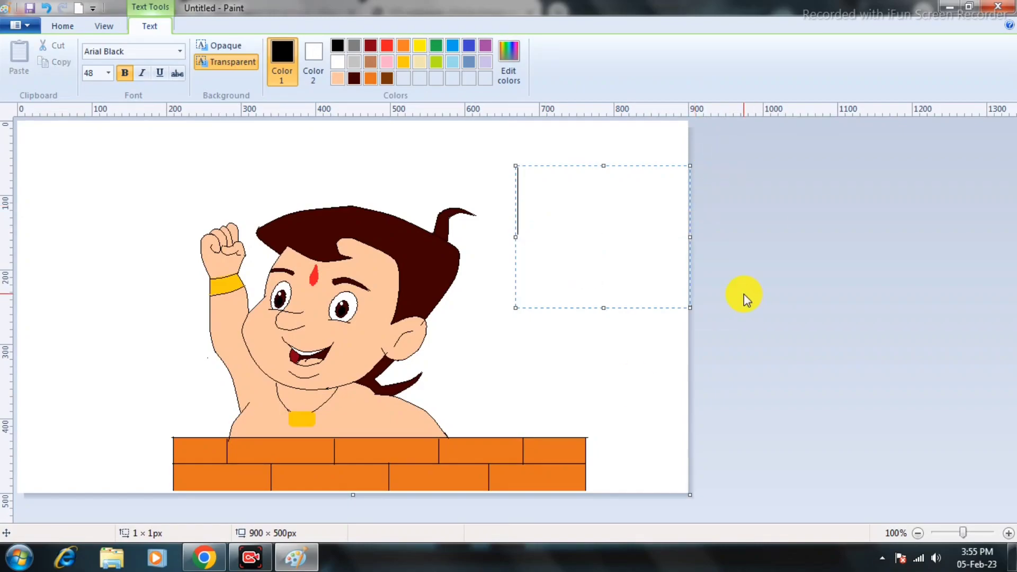
pyautogui.click(597, 368)
pyautogui.click(97, 76)
pyautogui.click(52, 199)
# - Add the bold Arial Black text "I AM CHHOTA BHEEM" at size 26 and place it to the right of the boy's head
pyautogui.click(216, 53)
pyautogui.click(503, 186)
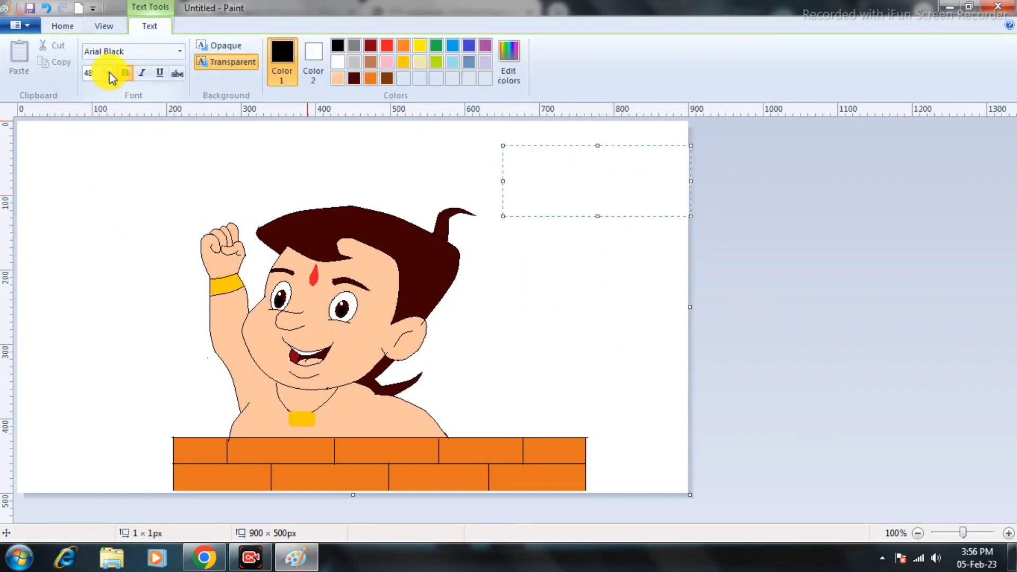
pyautogui.write('I AM CHHOTA BHEEM')
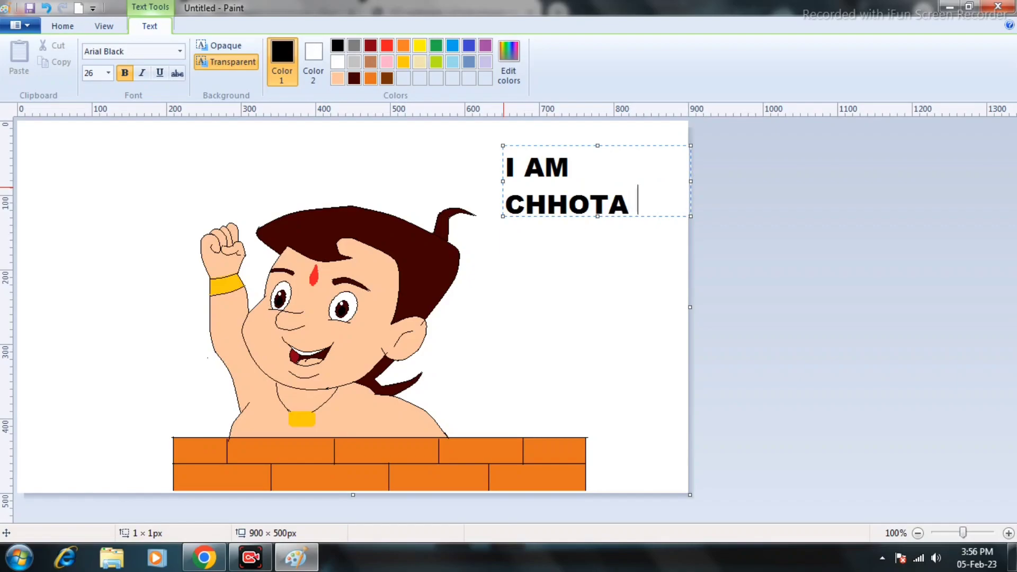
pyautogui.moveTo(568, 146); pyautogui.dragTo(559, 237)
# - Colour the word "I" red and the word "AM" green
pyautogui.click(388, 47)
pyautogui.hotkey('shift', 'Up')
pyautogui.hotkey('shift', 'Up')
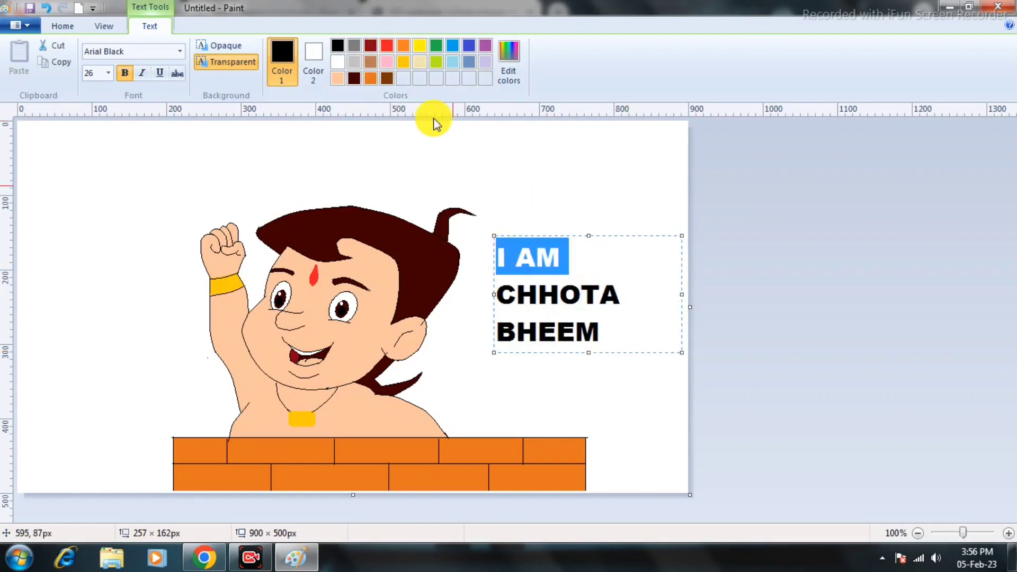
pyautogui.hotkey('shift', 'Left')
pyautogui.hotkey('shift', 'Left')
pyautogui.hotkey('shift', 'Left')
pyautogui.click(387, 46)
pyautogui.press('Right')
pyautogui.press('Right')
pyautogui.hotkey('shift', 'Right')
pyautogui.hotkey('shift', 'Right')
pyautogui.click(436, 46)
# - Colour "CHHOTA" turquoise blue and "BHEEM" purple
pyautogui.press('Down')
pyautogui.press('Home')
pyautogui.hotkey('shift', 'End')
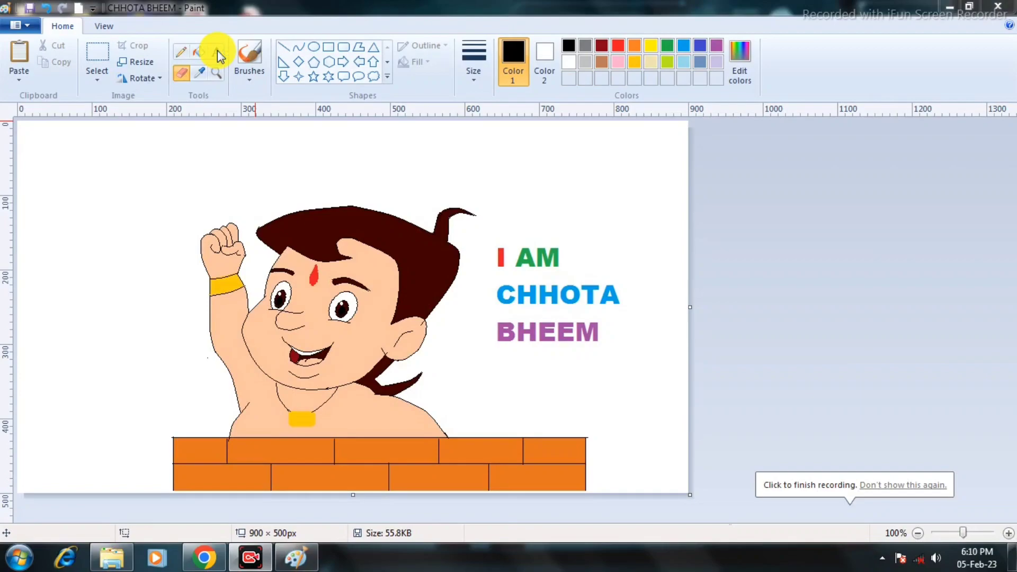
# - Add the bold Arial Black text "Dholokpur me aap sob logo ka swagat hai" at size 24 above the boy, widened to fit one line
pyautogui.click(217, 50)
pyautogui.click(60, 151)
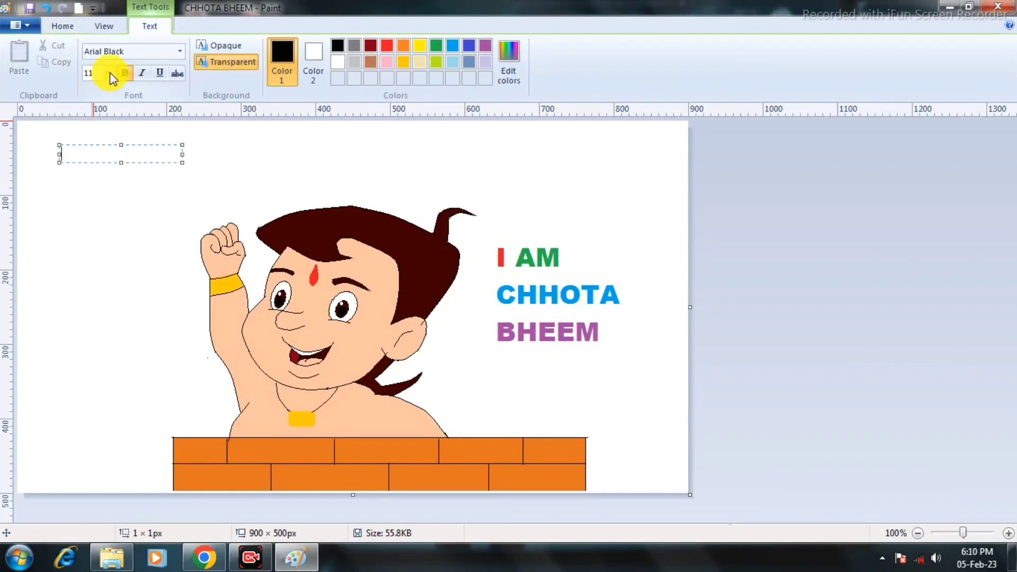
pyautogui.write('Dholokpur m')
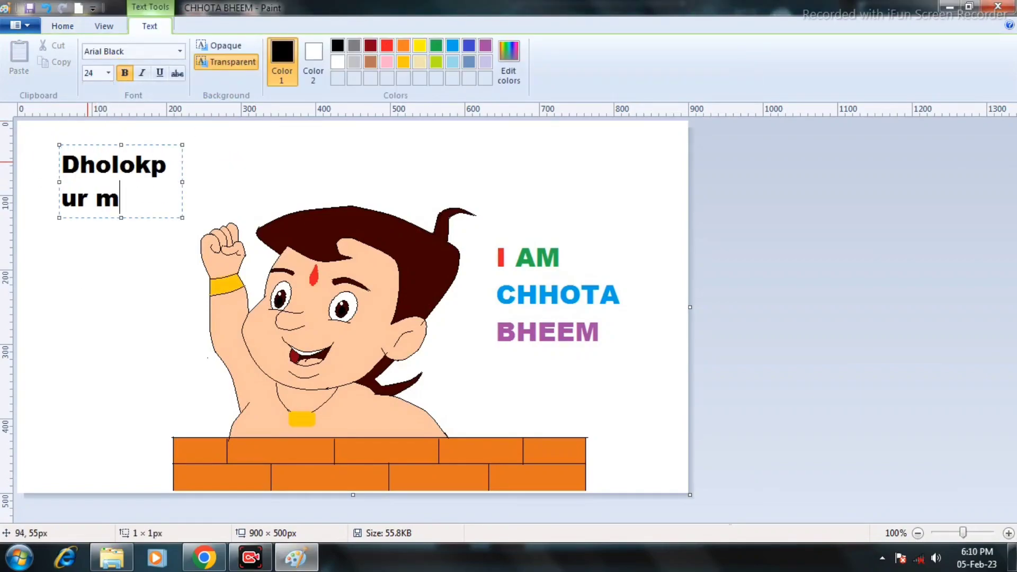
pyautogui.write('e aap sob logo ka swaga')
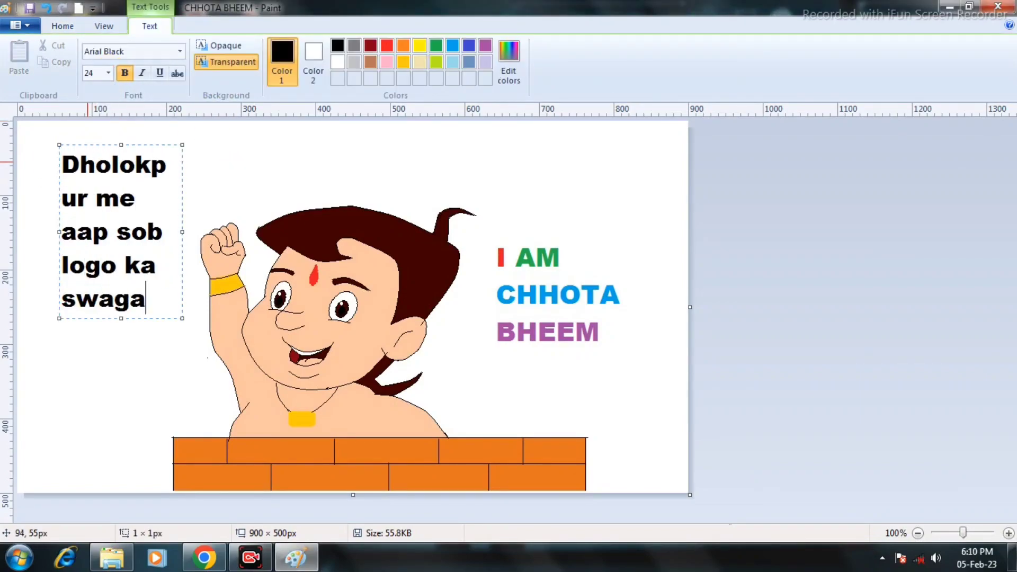
pyautogui.write('t hai')
pyautogui.moveTo(182, 248); pyautogui.dragTo(665, 248)
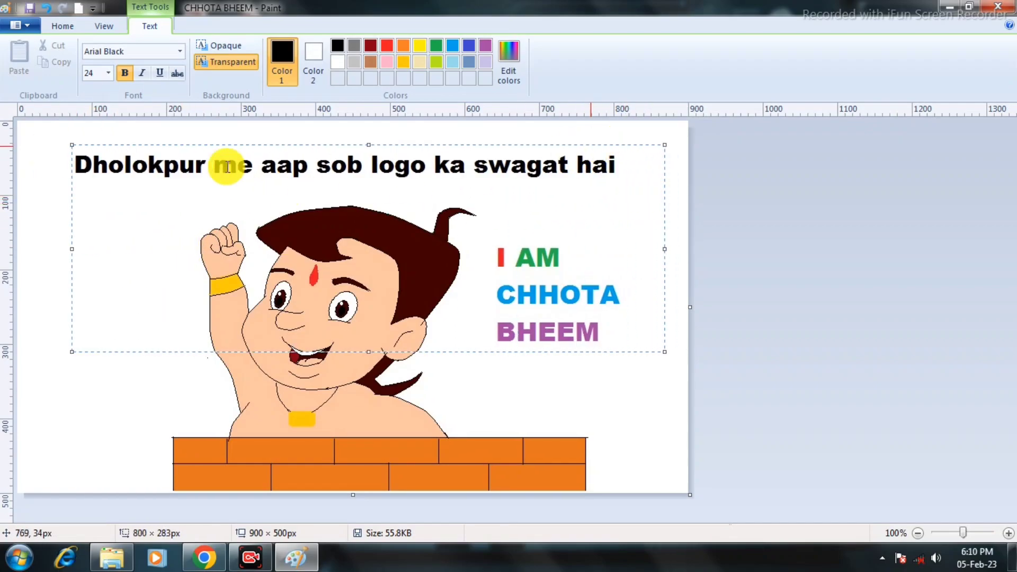
# - Colour "Dholokpur" dark red, "me" green and "aap" red
pyautogui.doubleClick(139, 164)
pyautogui.click(371, 45)
pyautogui.doubleClick(230, 165)
pyautogui.click(436, 46)
pyautogui.doubleClick(285, 164)
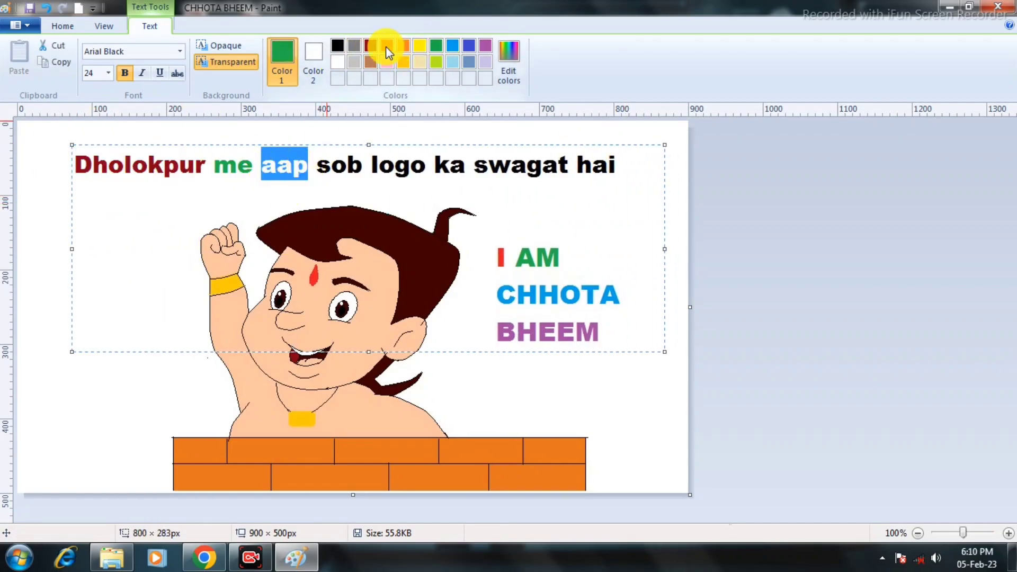
pyautogui.click(387, 46)
# - Colour "sob" indigo, "logo" light blue and "ka" purple
pyautogui.moveTo(362, 165); pyautogui.dragTo(318, 167)
pyautogui.click(470, 46)
pyautogui.moveTo(425, 165); pyautogui.dragTo(373, 166)
pyautogui.click(453, 62)
pyautogui.moveTo(464, 164); pyautogui.dragTo(436, 165)
pyautogui.click(485, 46)
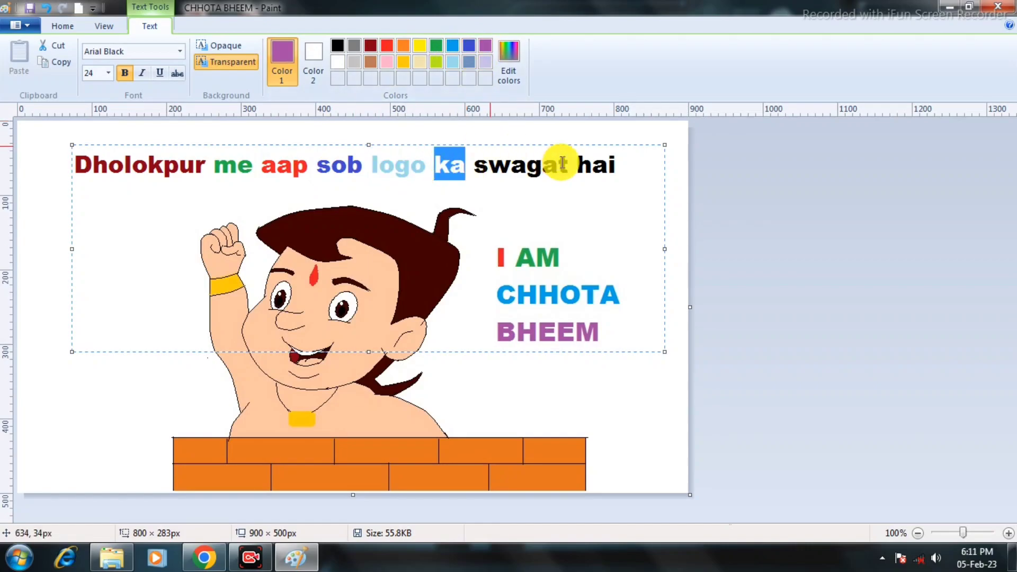
# - Define a custom bright pink and apply it to the word "swagat"
pyautogui.doubleClick(562, 163)
pyautogui.click(509, 58)
pyautogui.click(633, 183)
pyautogui.click(540, 379)
pyautogui.click(368, 379)
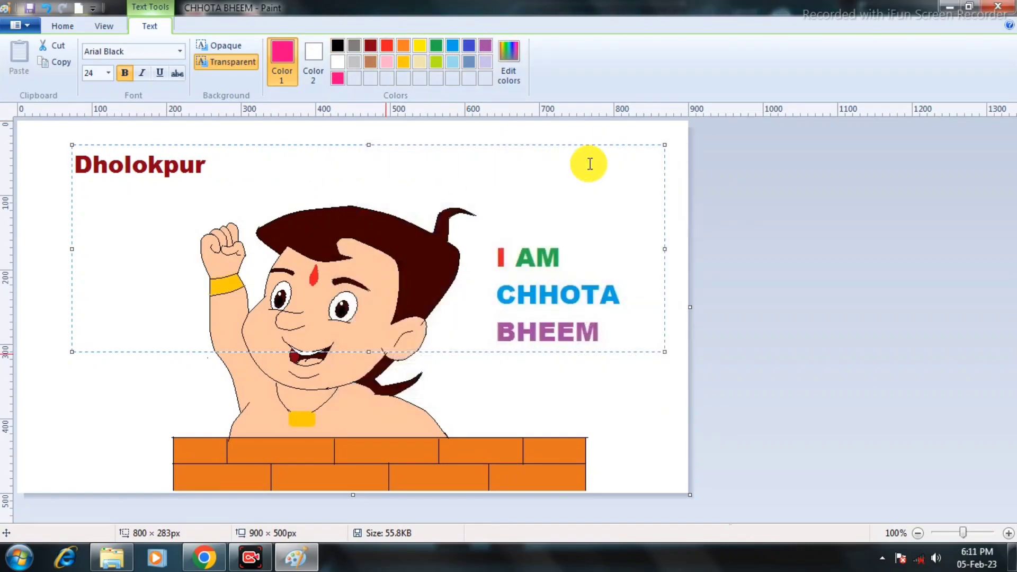
# - Define a custom bright blue for the word "hai" and finish the text
pyautogui.doubleClick(589, 164)
pyautogui.click(509, 58)
pyautogui.click(598, 181)
pyautogui.click(541, 380)
pyautogui.click(367, 380)
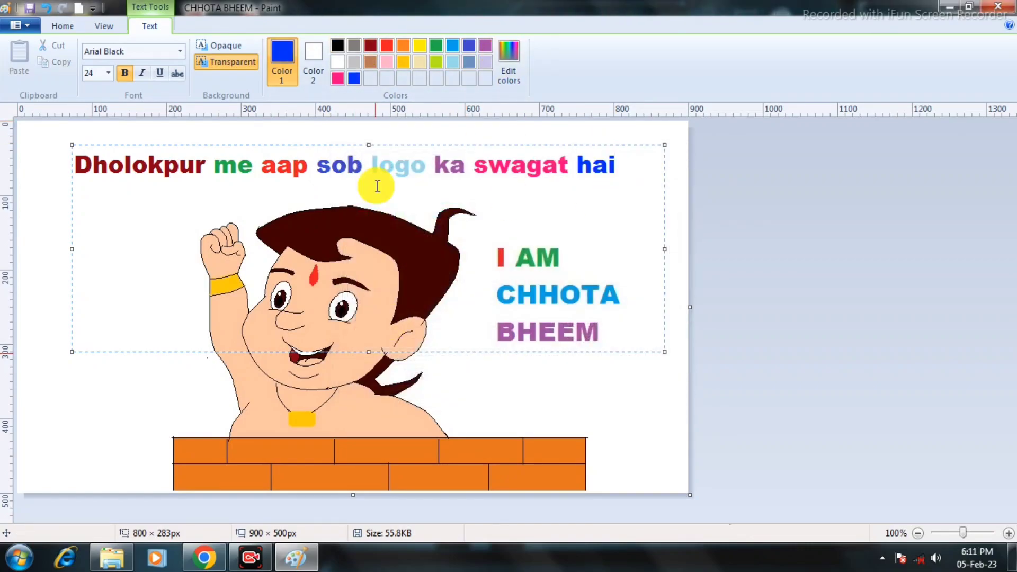
pyautogui.click(120, 393)
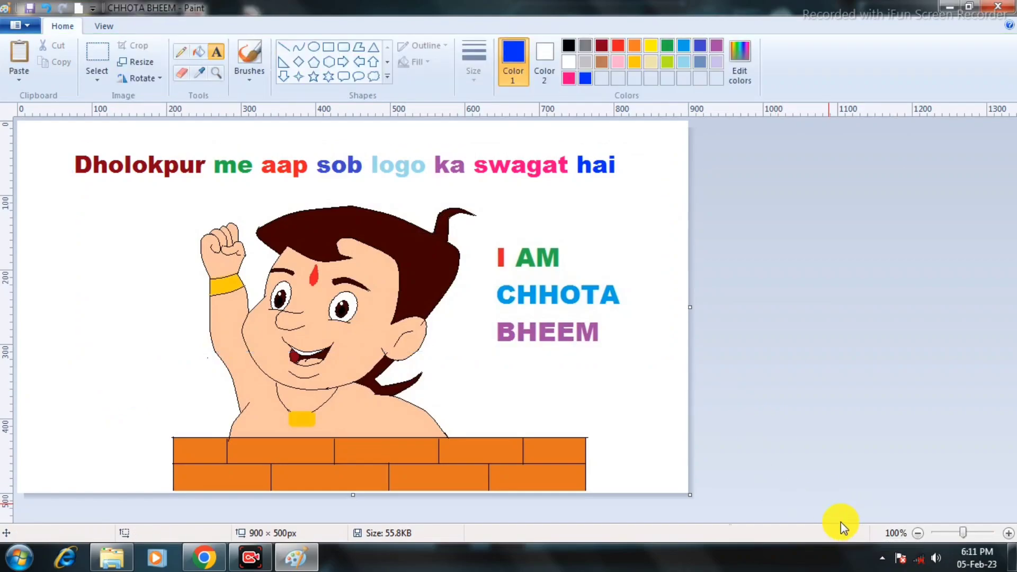